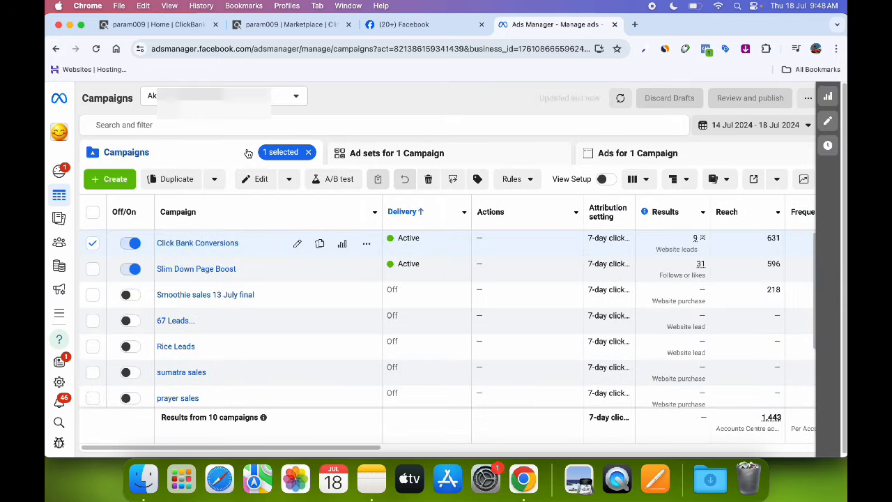
Step: Deselect the Click Bank Conversions campaign and switch to the second ad account in the account list
{"action": "left_click", "coordinate": [93, 243]}
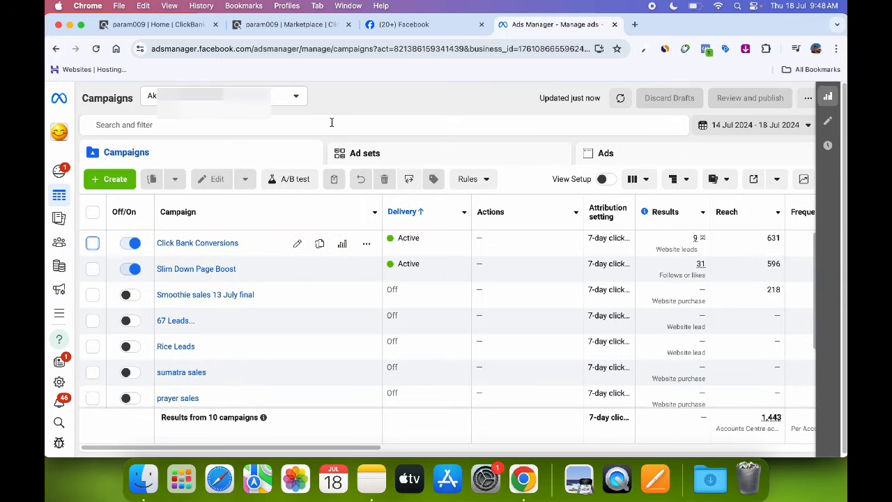
{"action": "left_click", "coordinate": [298, 97]}
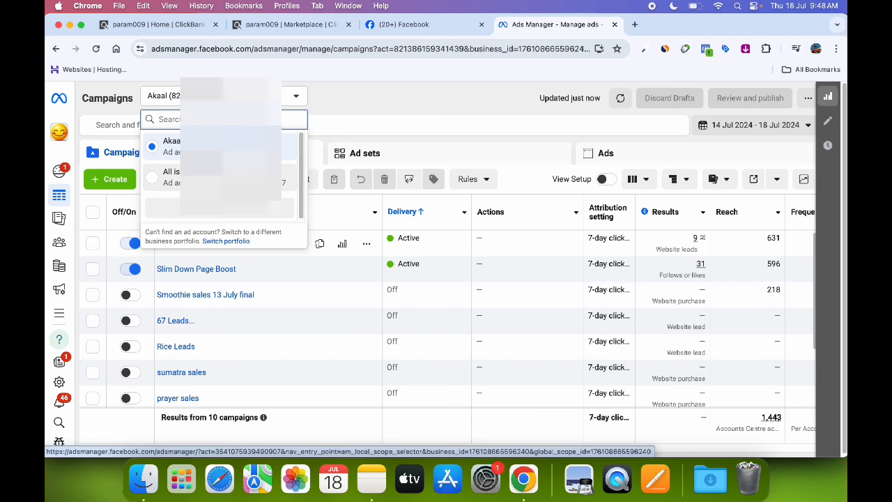
{"action": "left_click", "coordinate": [221, 178]}
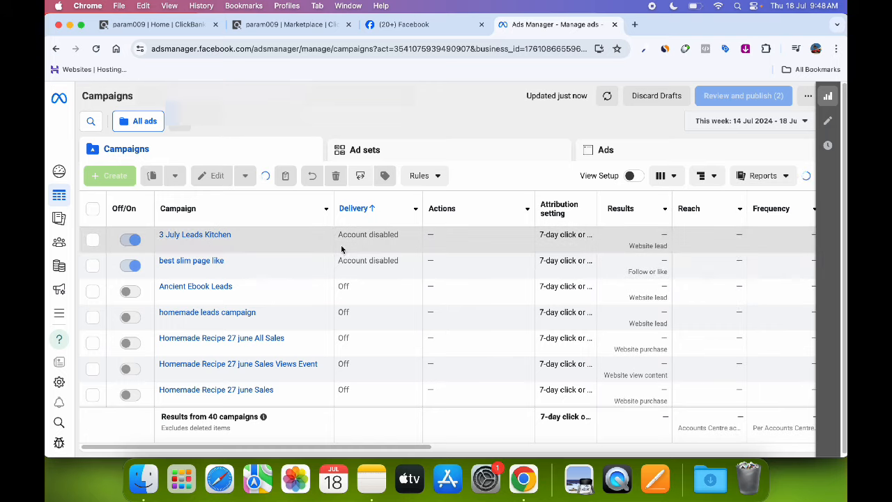
Step: Set this account's reporting date range to Maximum and review the campaigns' delivery, results, cost per result and amount spent
{"action": "scroll", "coordinate": [400, 263], "scroll_direction": "right", "scroll_amount": 10}
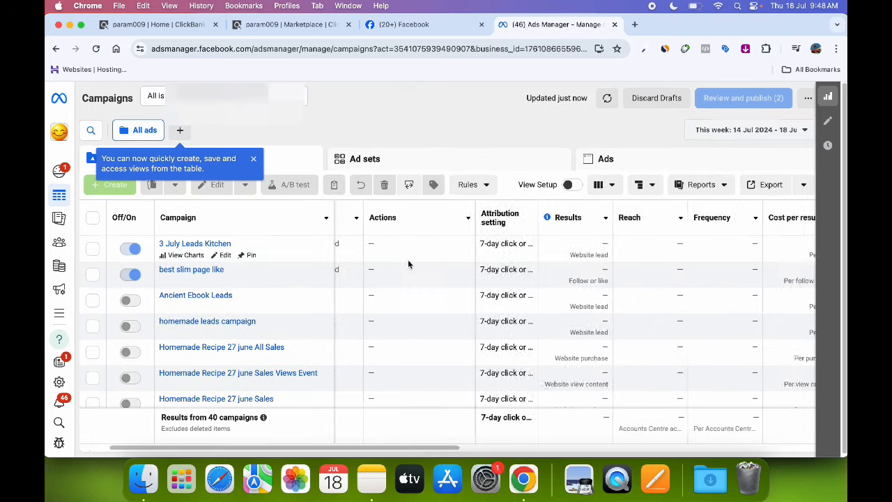
{"action": "scroll", "coordinate": [538, 275], "scroll_direction": "right", "scroll_amount": 5}
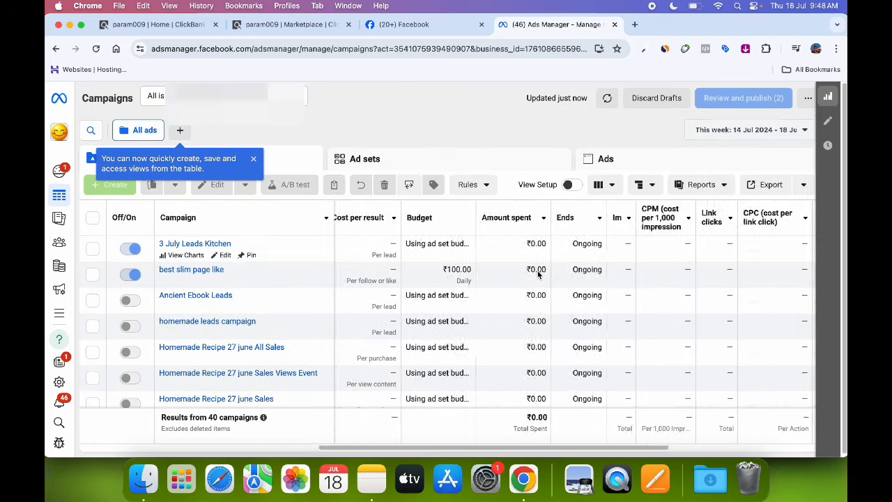
{"action": "left_click", "coordinate": [725, 130]}
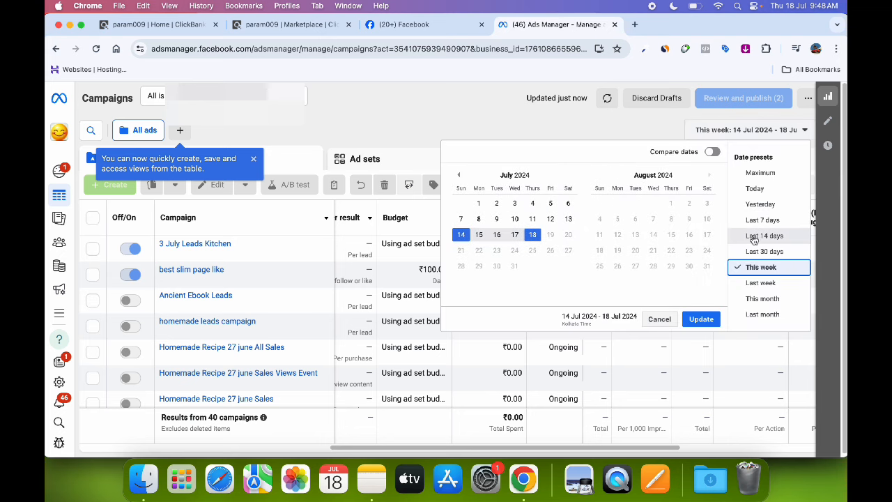
{"action": "left_click", "coordinate": [779, 173]}
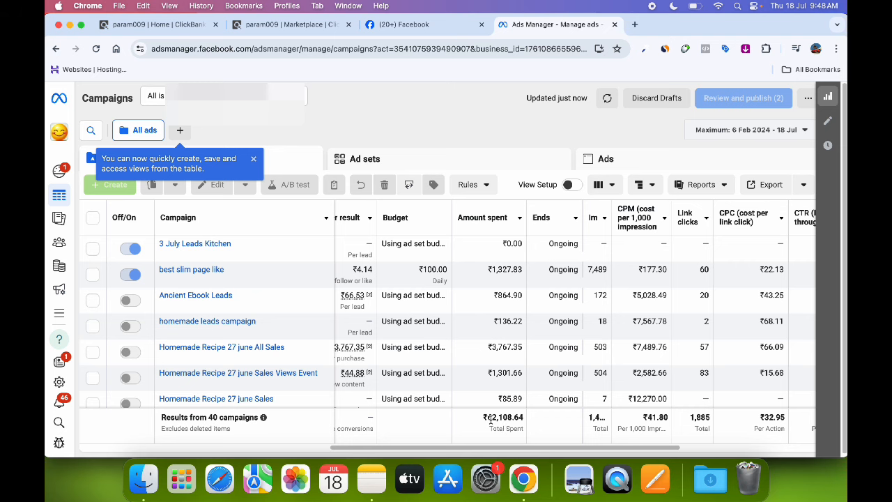
{"action": "scroll", "coordinate": [491, 419], "scroll_direction": "left", "scroll_amount": 10}
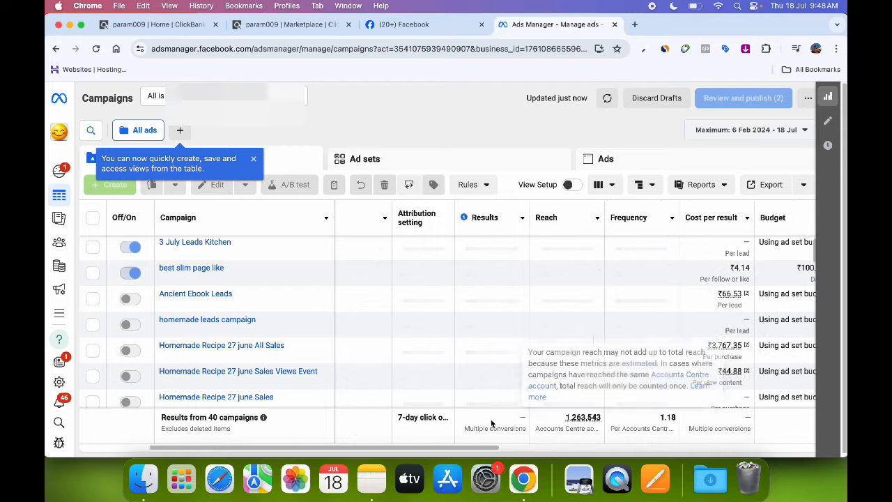
{"action": "scroll", "coordinate": [490, 419], "scroll_direction": "left", "scroll_amount": 4}
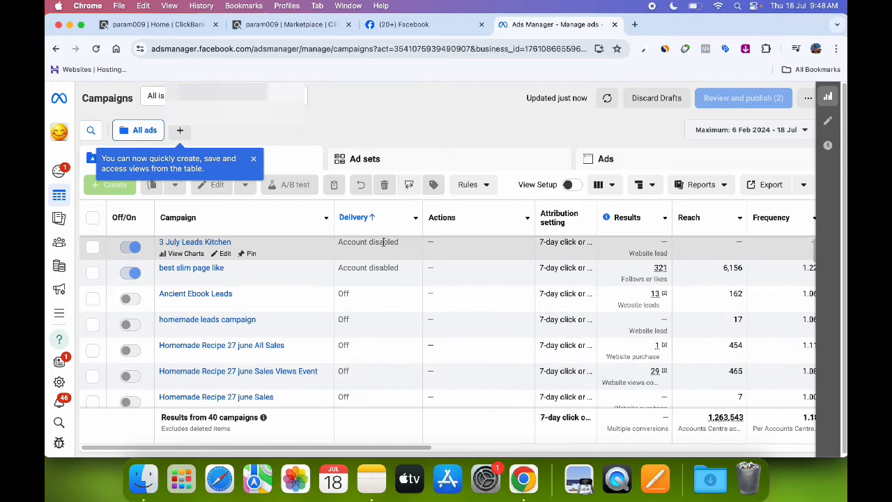
{"action": "scroll", "coordinate": [642, 334], "scroll_direction": "right", "scroll_amount": 10}
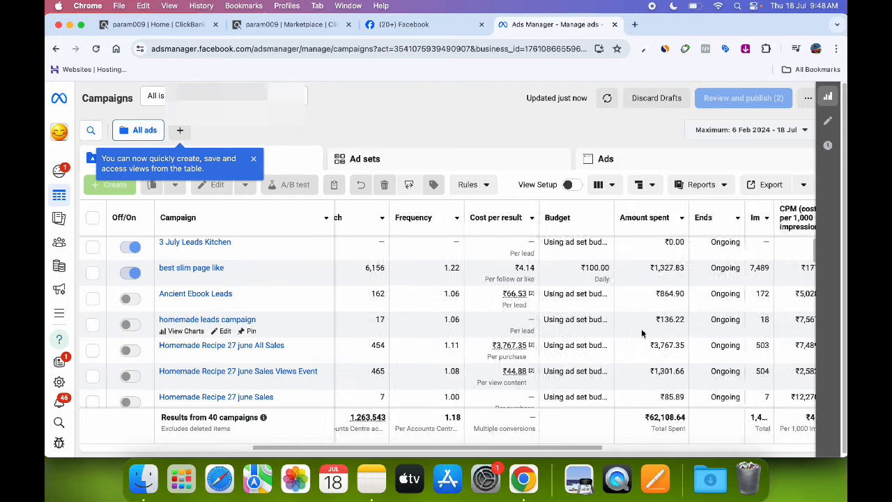
{"action": "scroll", "coordinate": [642, 334], "scroll_direction": "right", "scroll_amount": 4}
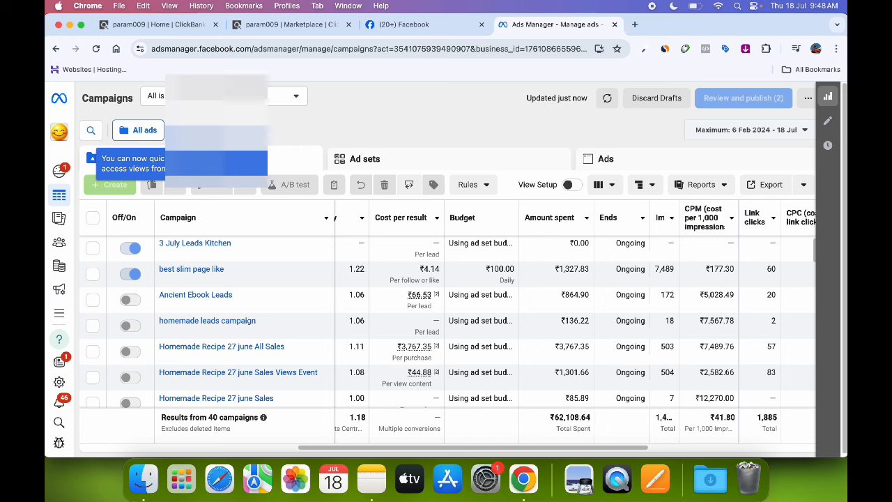
Step: Switch back to the first ad account and look over its campaigns' results, reach and cost per result
{"action": "left_click", "coordinate": [281, 98]}
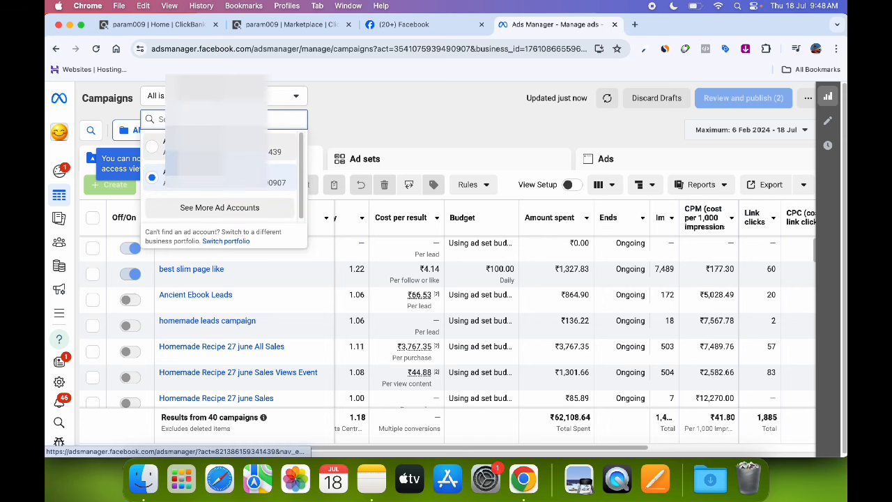
{"action": "left_click", "coordinate": [218, 144]}
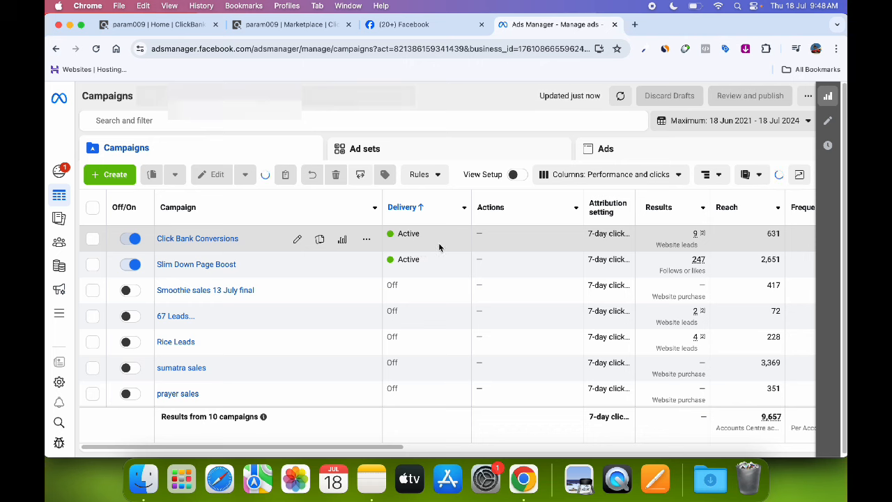
{"action": "scroll", "coordinate": [594, 251], "scroll_direction": "right", "scroll_amount": 1}
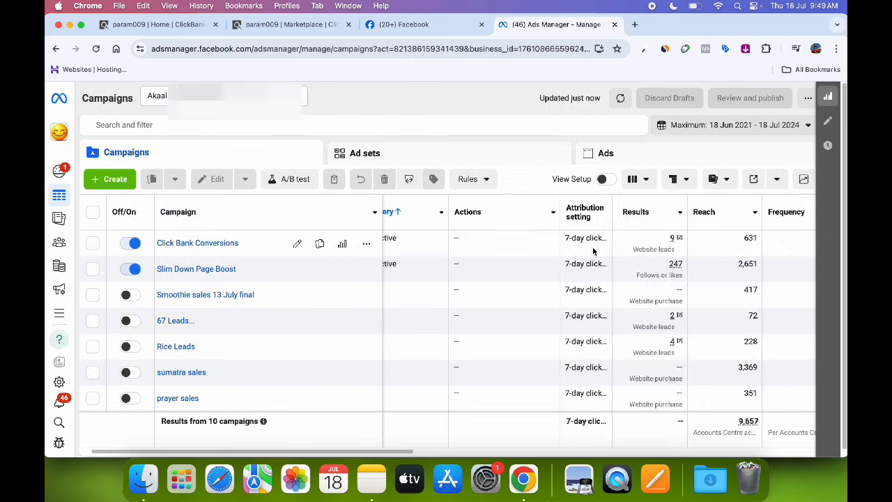
{"action": "scroll", "coordinate": [593, 252], "scroll_direction": "right", "scroll_amount": 4}
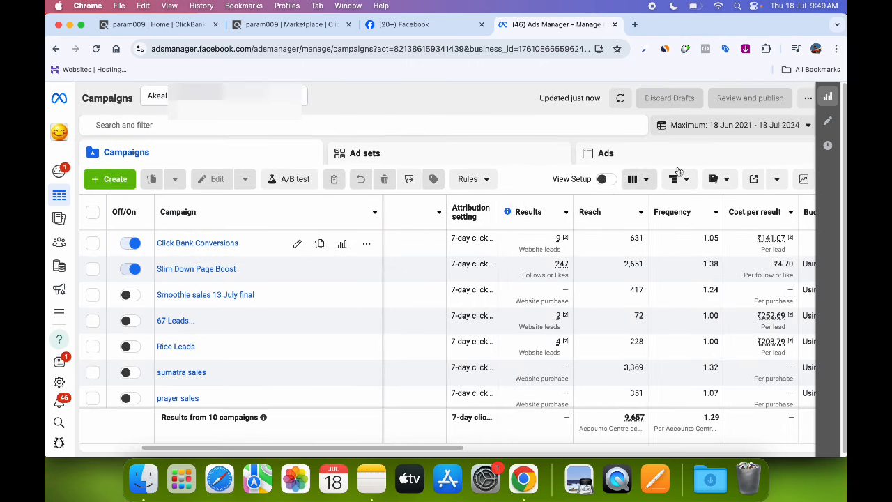
Step: Set the campaign report to a custom date range from 14 July 2024 to 18 July 2024
{"action": "left_click", "coordinate": [741, 130]}
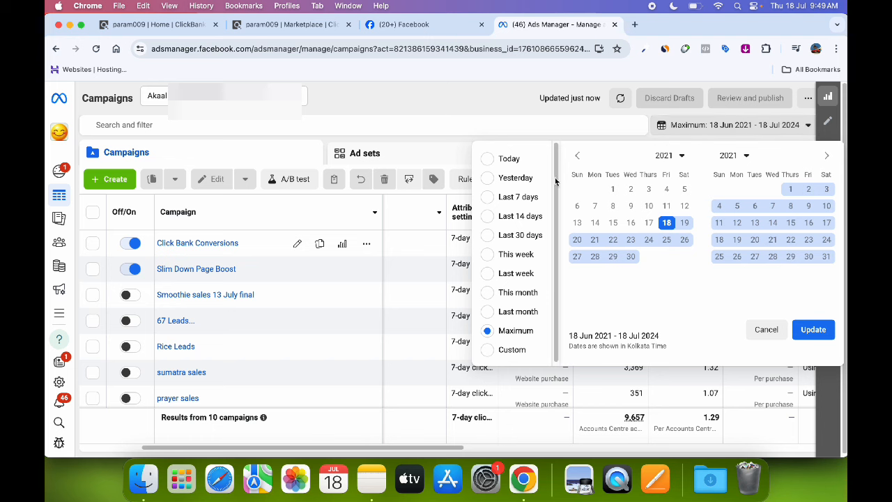
{"action": "left_click", "coordinate": [513, 293]}
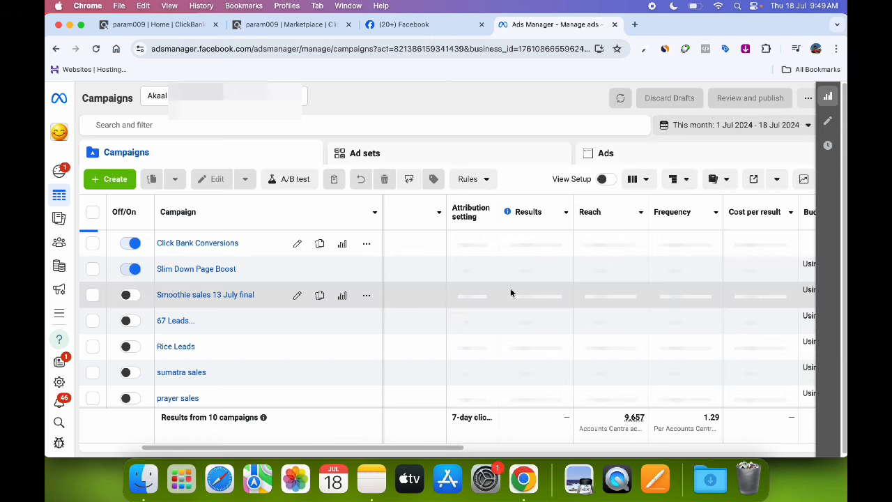
{"action": "left_click", "coordinate": [692, 127]}
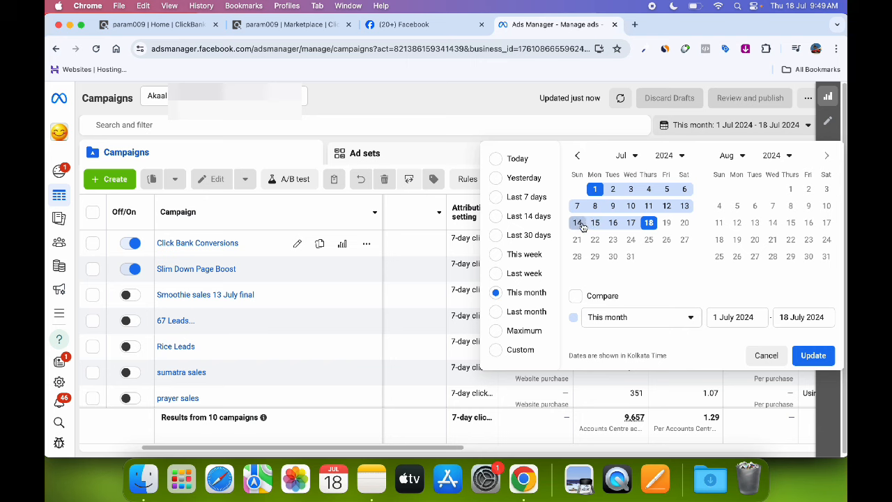
{"action": "left_click", "coordinate": [579, 223]}
{"action": "left_click", "coordinate": [647, 223]}
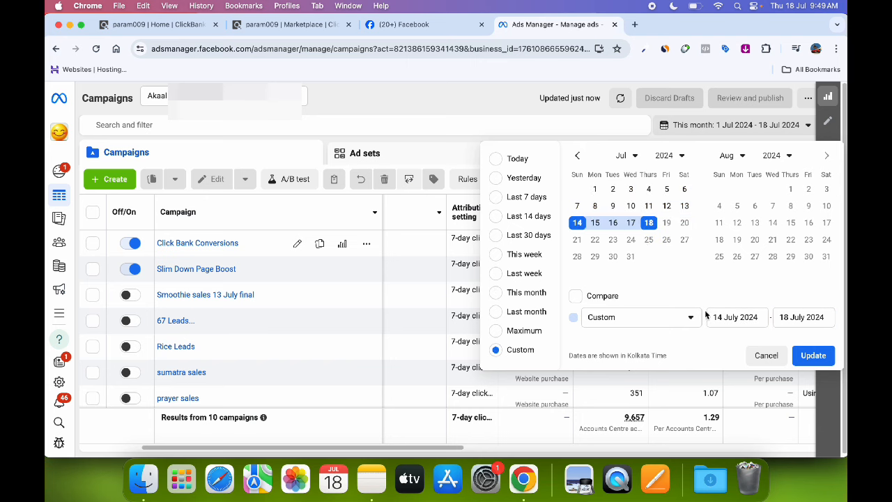
{"action": "left_click", "coordinate": [813, 355]}
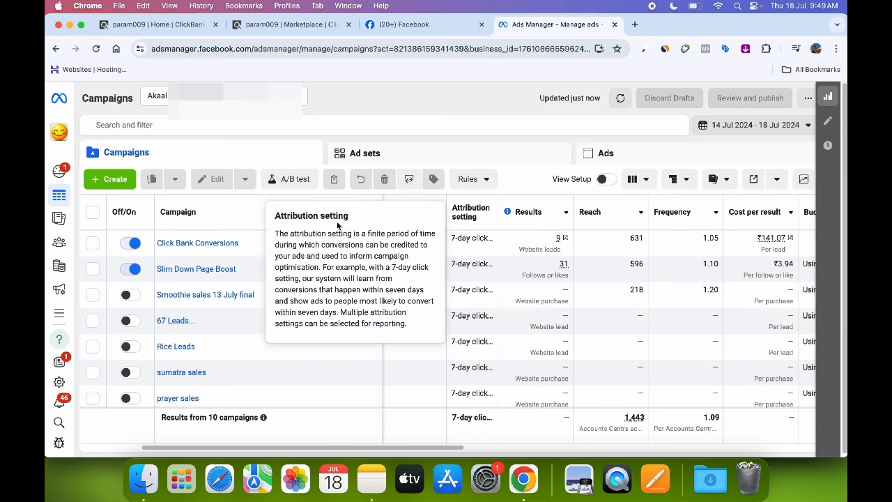
Step: Open the ad sets of the Click Bank Conversions campaign and examine their results, cost per lead, spend, CPM, link clicks, CPC and CTR
{"action": "left_click", "coordinate": [92, 244]}
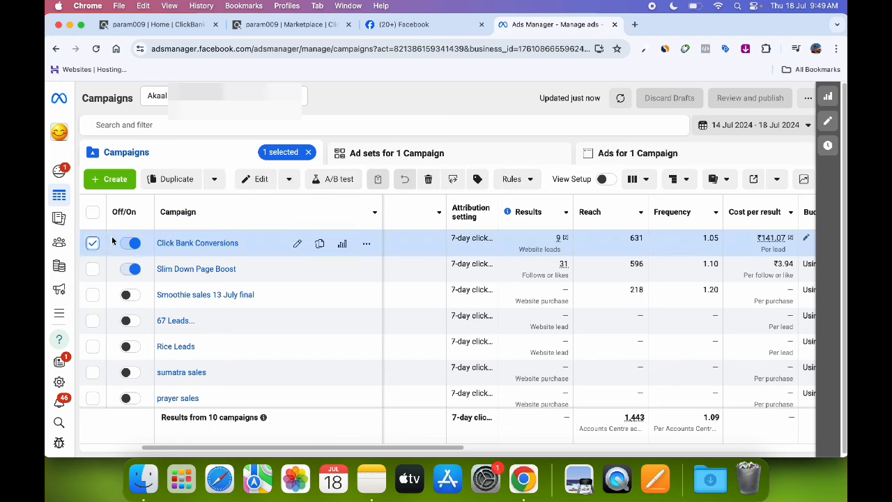
{"action": "left_click", "coordinate": [465, 154]}
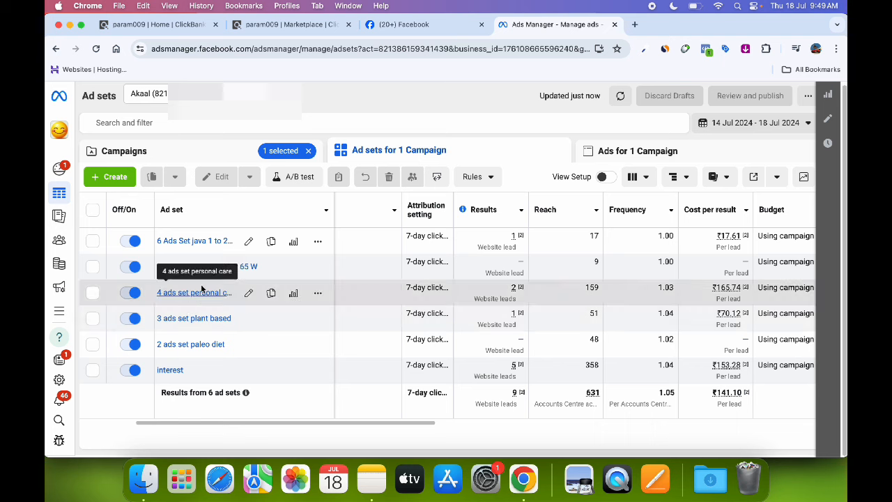
{"action": "scroll", "coordinate": [444, 313], "scroll_direction": "right", "scroll_amount": 2}
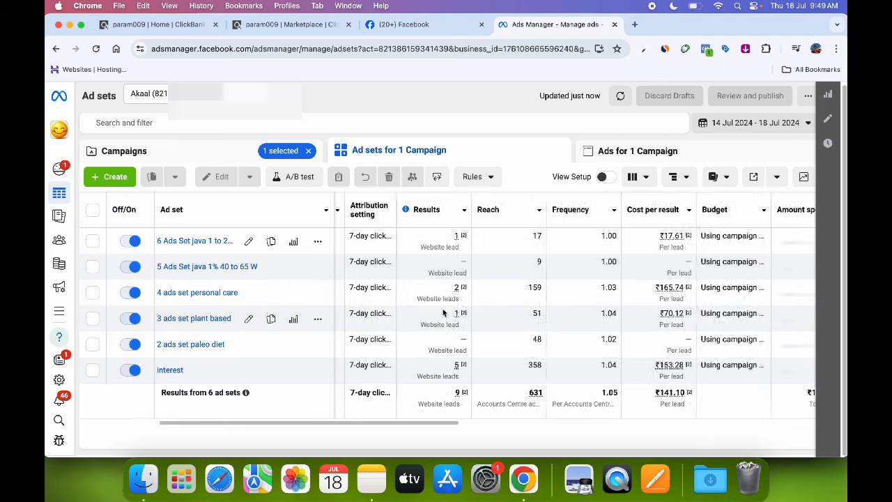
{"action": "scroll", "coordinate": [443, 312], "scroll_direction": "right", "scroll_amount": 2}
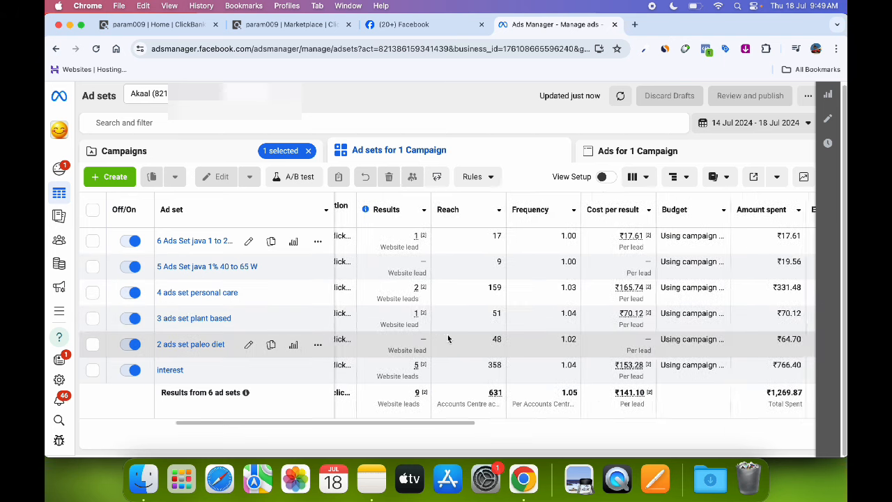
{"action": "scroll", "coordinate": [425, 406], "scroll_direction": "right", "scroll_amount": 5}
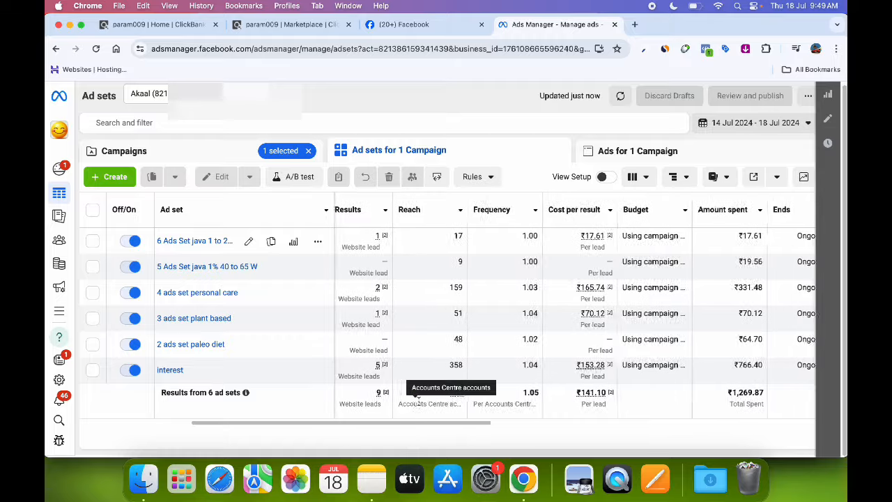
{"action": "scroll", "coordinate": [443, 403], "scroll_direction": "right", "scroll_amount": 9}
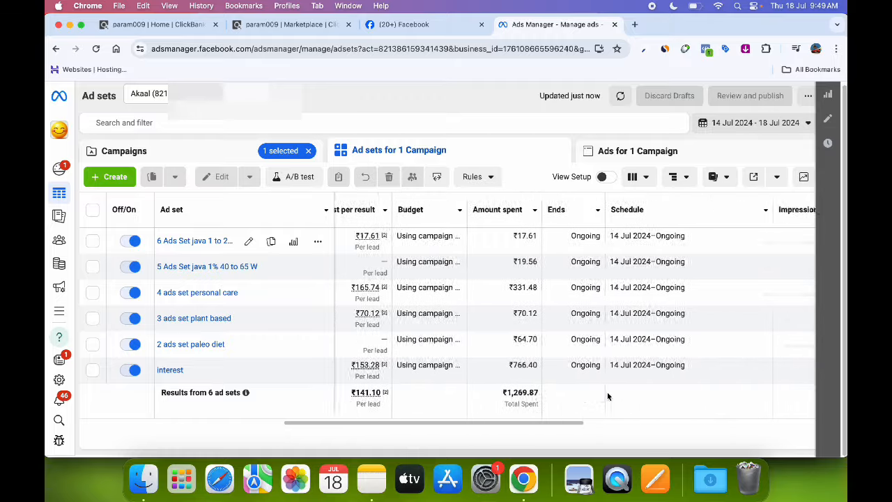
{"action": "scroll", "coordinate": [578, 398], "scroll_direction": "right", "scroll_amount": 12}
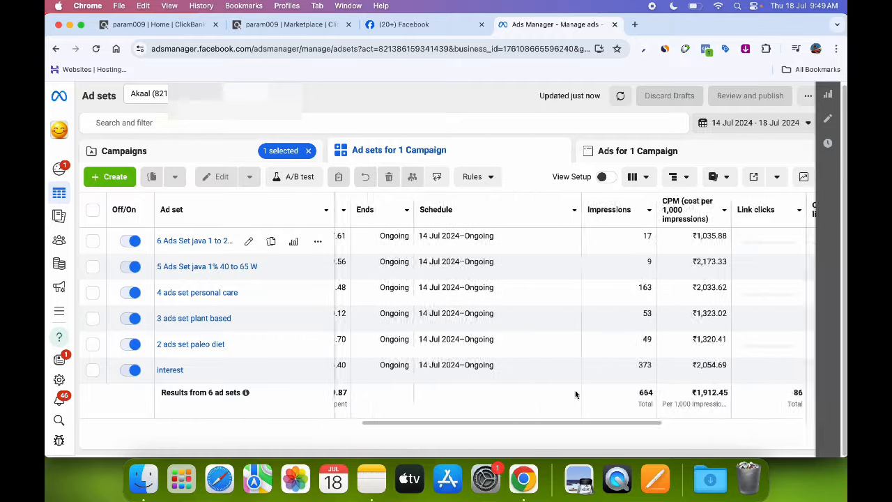
{"action": "scroll", "coordinate": [576, 395], "scroll_direction": "right", "scroll_amount": 5}
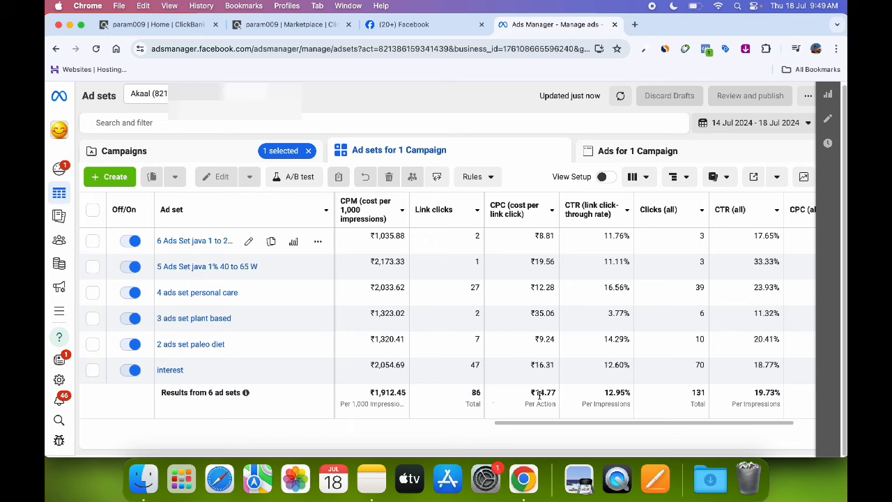
{"action": "scroll", "coordinate": [585, 390], "scroll_direction": "right", "scroll_amount": 2}
{"action": "scroll", "coordinate": [659, 396], "scroll_direction": "right", "scroll_amount": 1}
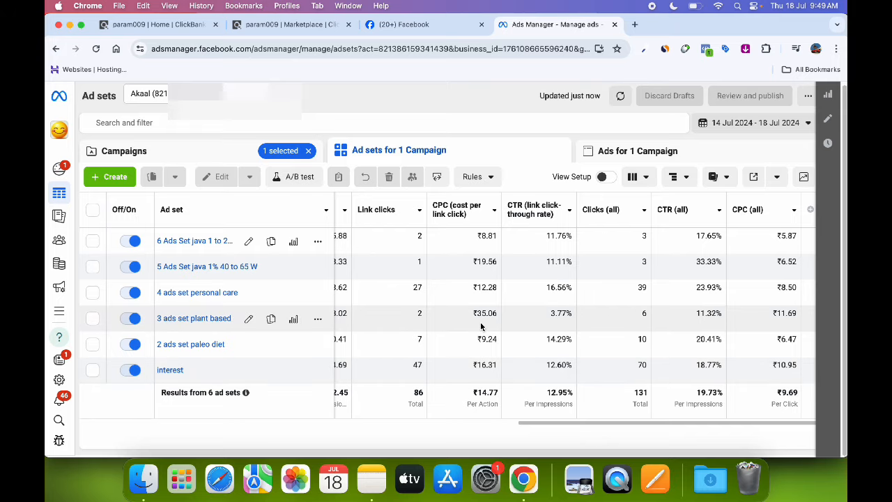
{"action": "scroll", "coordinate": [480, 325], "scroll_direction": "left", "scroll_amount": 10}
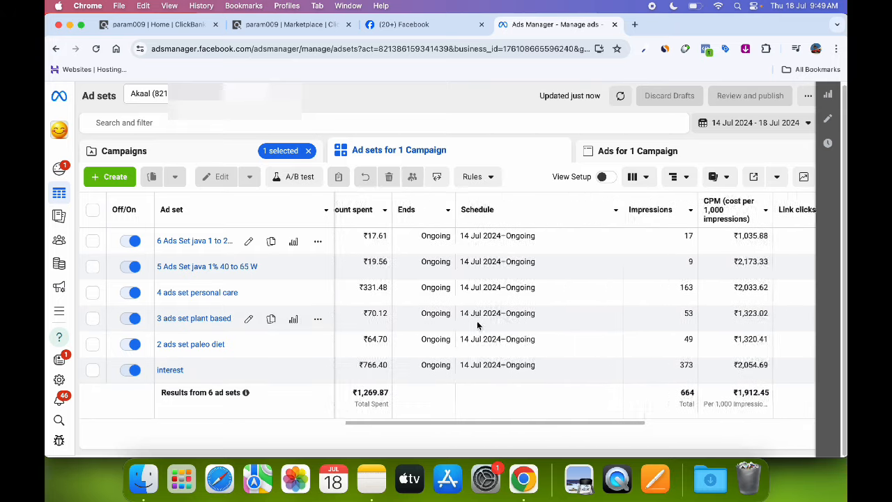
{"action": "scroll", "coordinate": [476, 321], "scroll_direction": "left", "scroll_amount": 10}
{"action": "scroll", "coordinate": [482, 397], "scroll_direction": "left", "scroll_amount": 5}
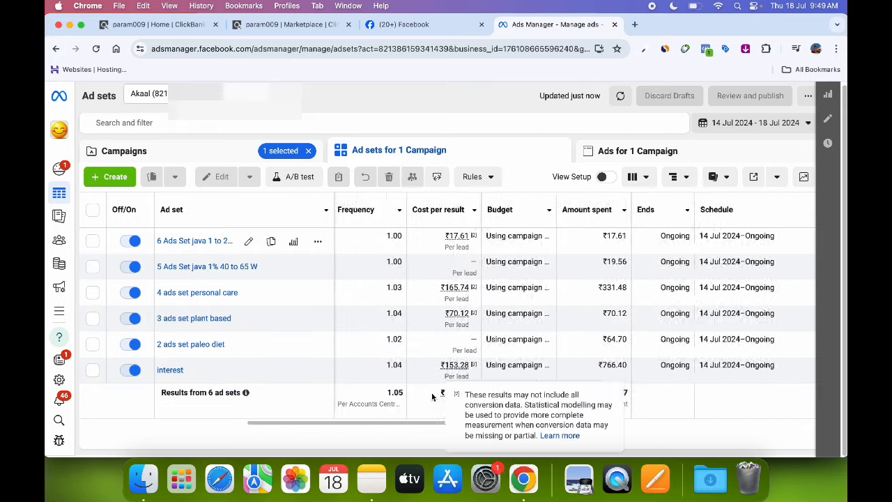
Step: Open the ad set "6 Ads Set java 1 to 2% 40 to 65 W" for editing and review its conversion and audience settings
{"action": "left_click", "coordinate": [247, 244]}
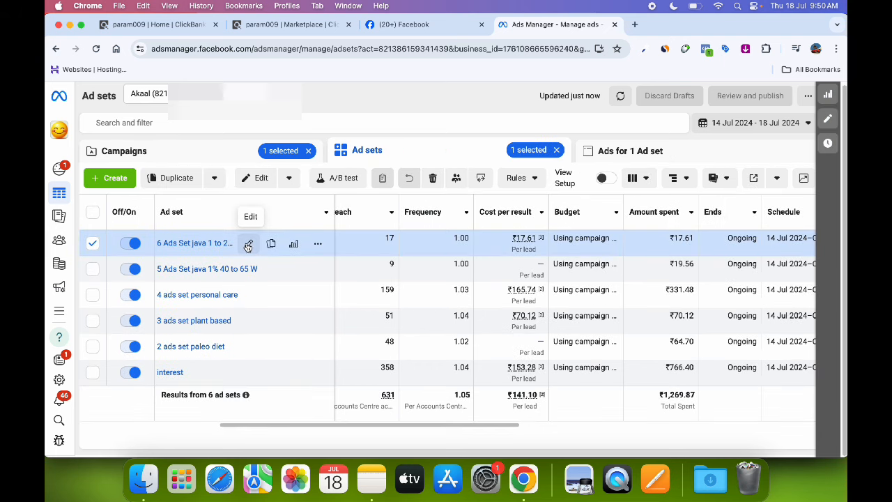
{"action": "left_click", "coordinate": [249, 246]}
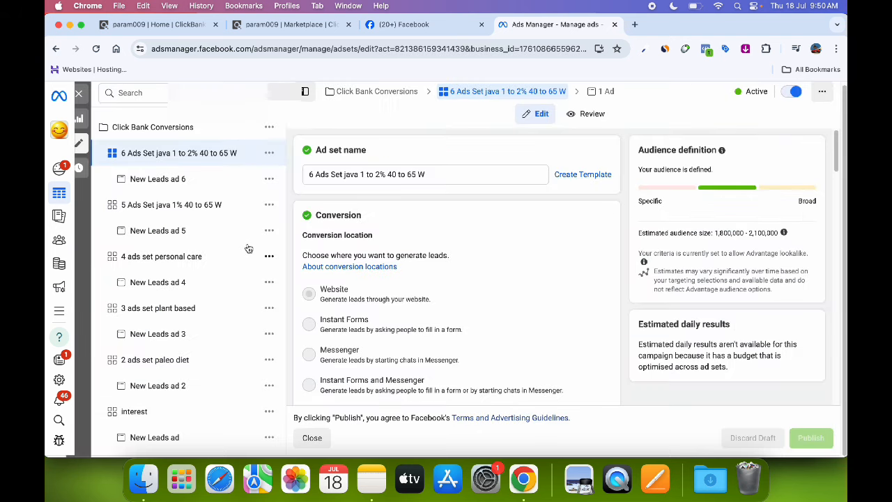
{"action": "scroll", "coordinate": [368, 228], "scroll_direction": "down", "scroll_amount": 10}
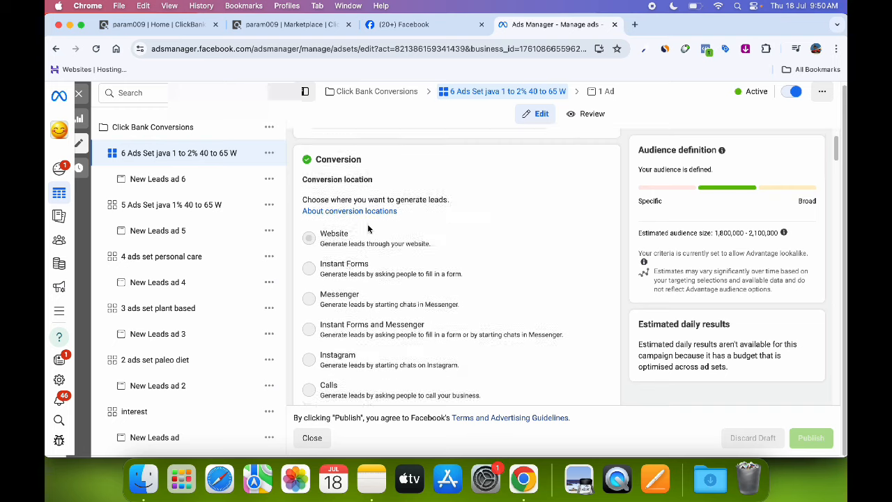
{"action": "scroll", "coordinate": [368, 229], "scroll_direction": "down", "scroll_amount": 15}
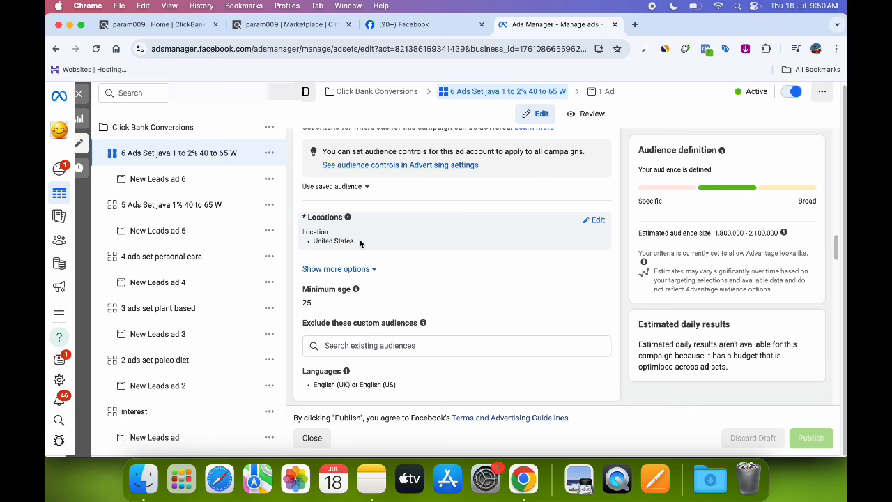
Step: Review the custom audience, age, gender, detailed targeting and placement settings of the ad set "6 Ads Set java 1 to 2% 40 to 65 W"
{"action": "scroll", "coordinate": [361, 242], "scroll_direction": "down", "scroll_amount": 8}
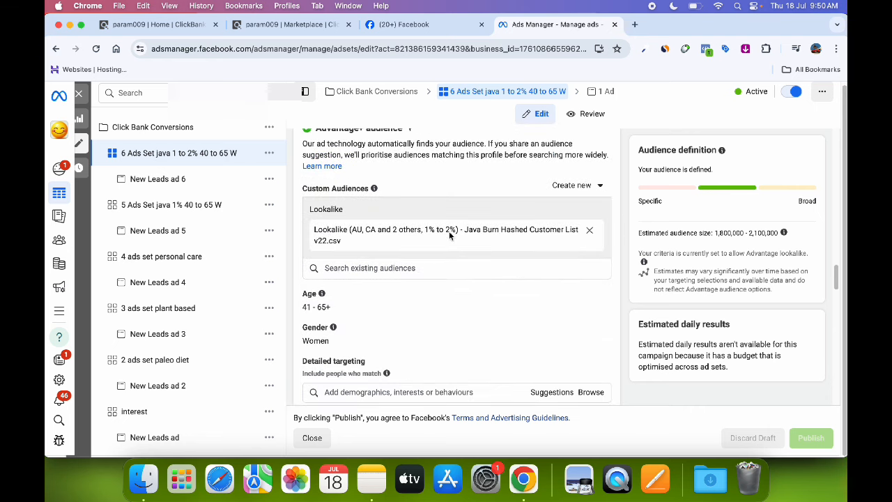
{"action": "scroll", "coordinate": [409, 245], "scroll_direction": "down", "scroll_amount": 7}
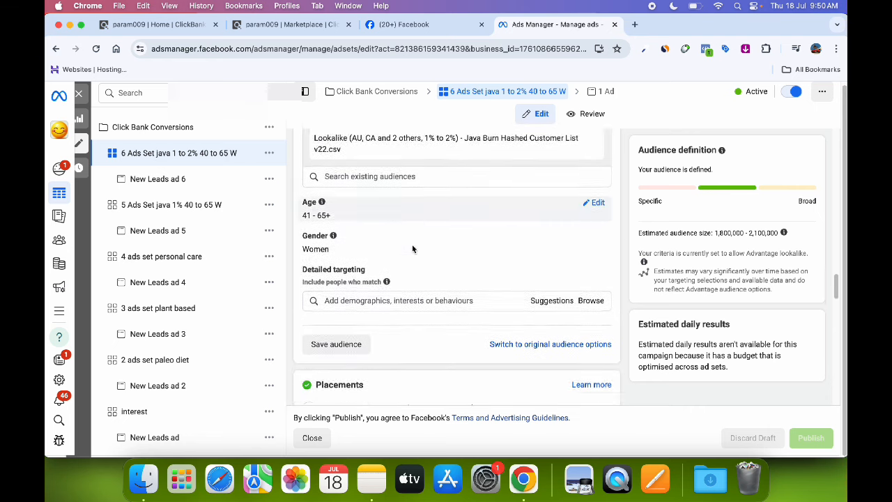
{"action": "scroll", "coordinate": [386, 260], "scroll_direction": "down", "scroll_amount": 5}
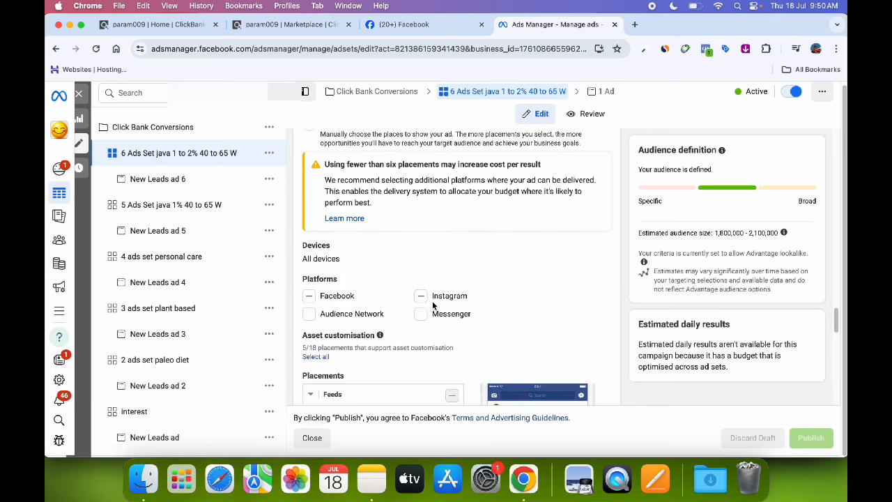
{"action": "scroll", "coordinate": [393, 302], "scroll_direction": "up", "scroll_amount": 10}
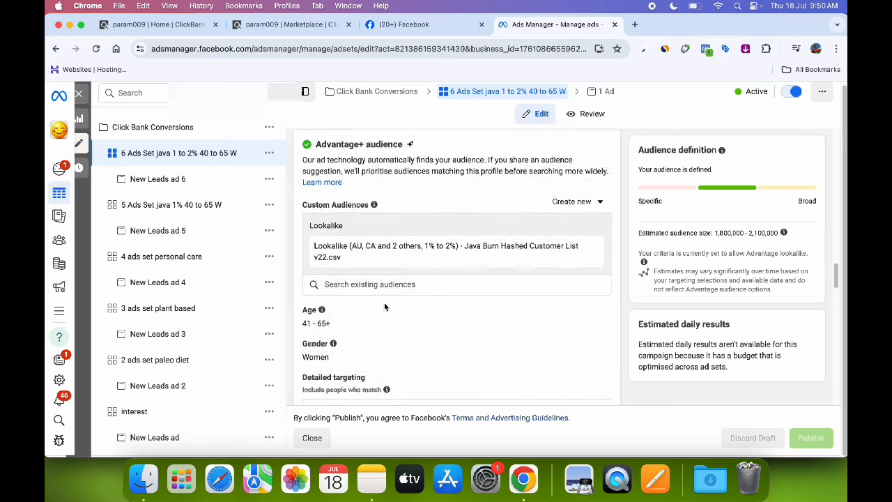
Step: Open the ad "New Leads ad 6" and examine its identity settings and creative previews
{"action": "left_click", "coordinate": [200, 184]}
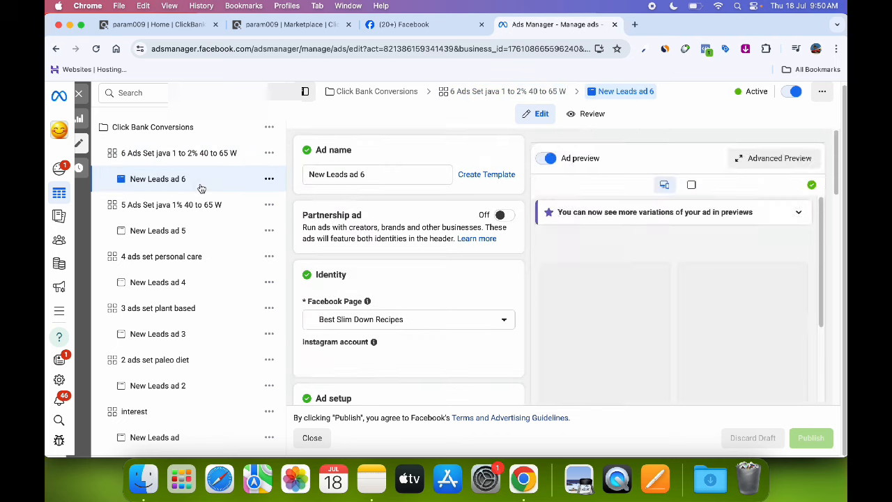
{"action": "scroll", "coordinate": [425, 206], "scroll_direction": "down", "scroll_amount": 3}
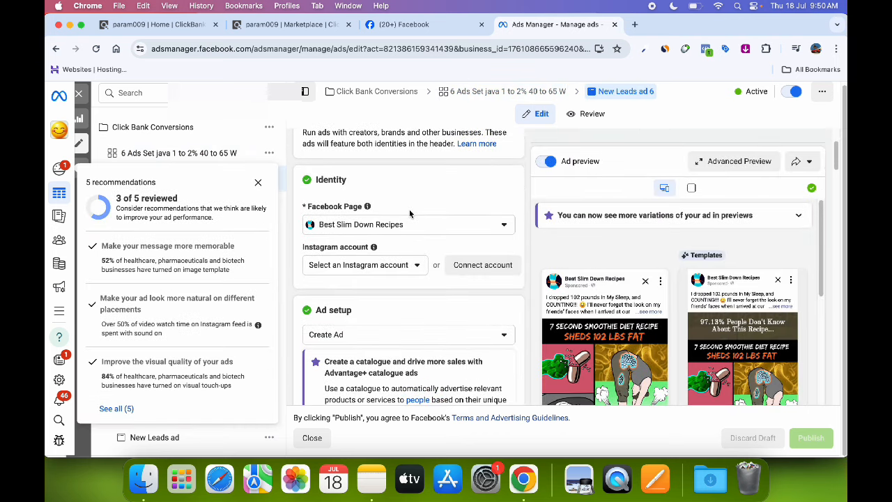
{"action": "scroll", "coordinate": [411, 214], "scroll_direction": "up", "scroll_amount": 1}
{"action": "scroll", "coordinate": [707, 288], "scroll_direction": "down", "scroll_amount": 1}
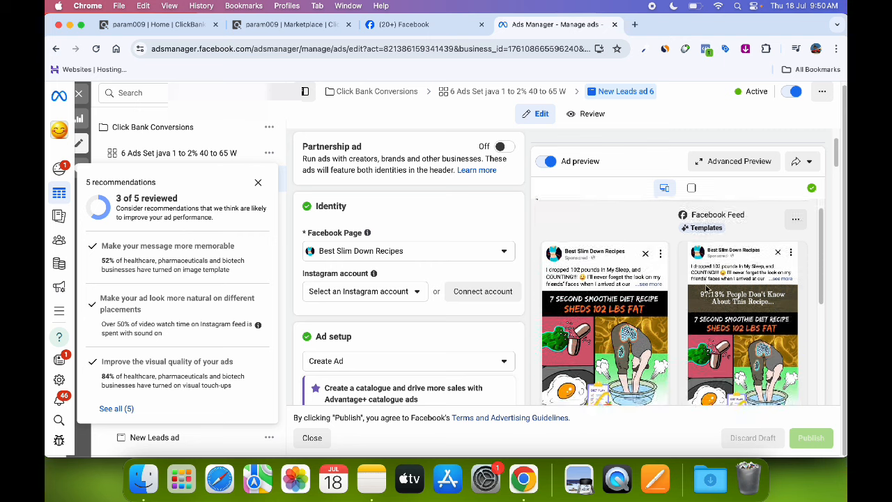
{"action": "scroll", "coordinate": [708, 288], "scroll_direction": "down", "scroll_amount": 2}
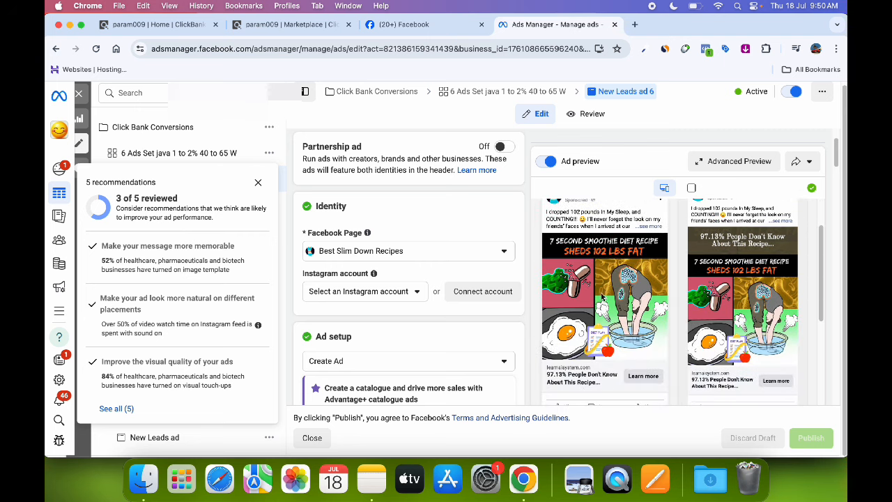
{"action": "scroll", "coordinate": [603, 304], "scroll_direction": "up", "scroll_amount": 1}
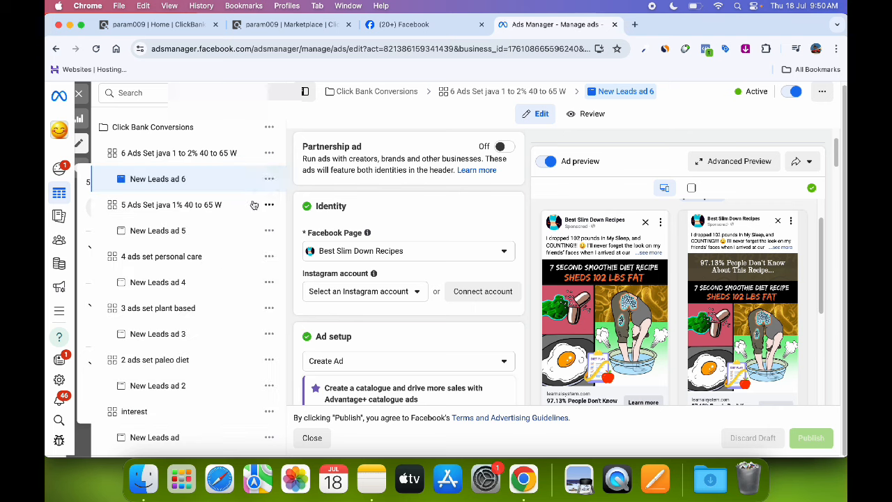
Step: Open the ad set "4 ads set personal care" and review its conversion, schedule, location, audience and detailed targeting settings
{"action": "left_click", "coordinate": [168, 260]}
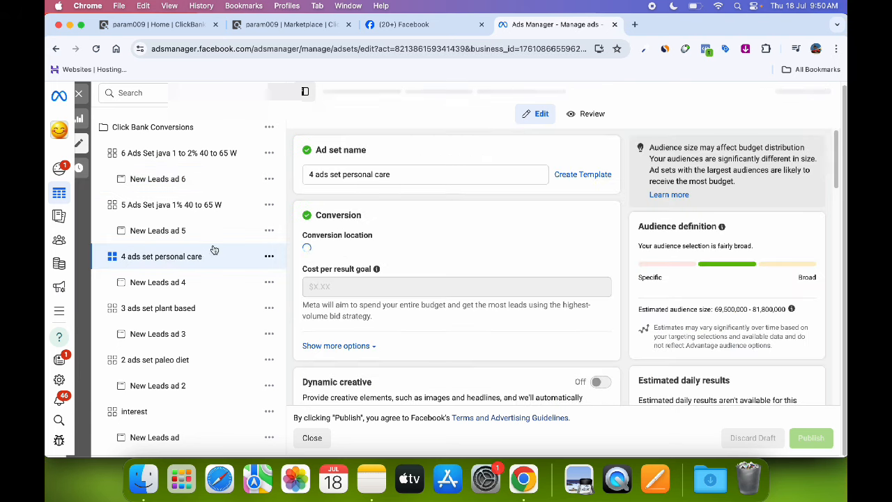
{"action": "scroll", "coordinate": [356, 195], "scroll_direction": "down", "scroll_amount": 5}
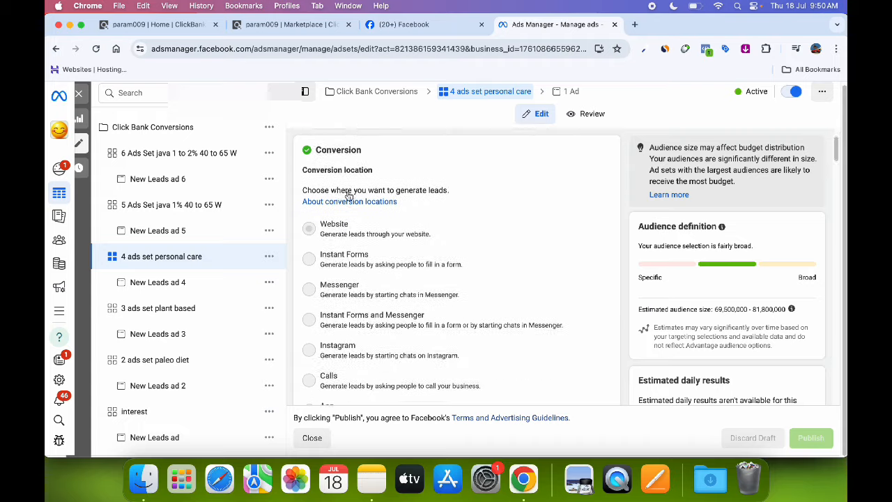
{"action": "scroll", "coordinate": [344, 202], "scroll_direction": "down", "scroll_amount": 8}
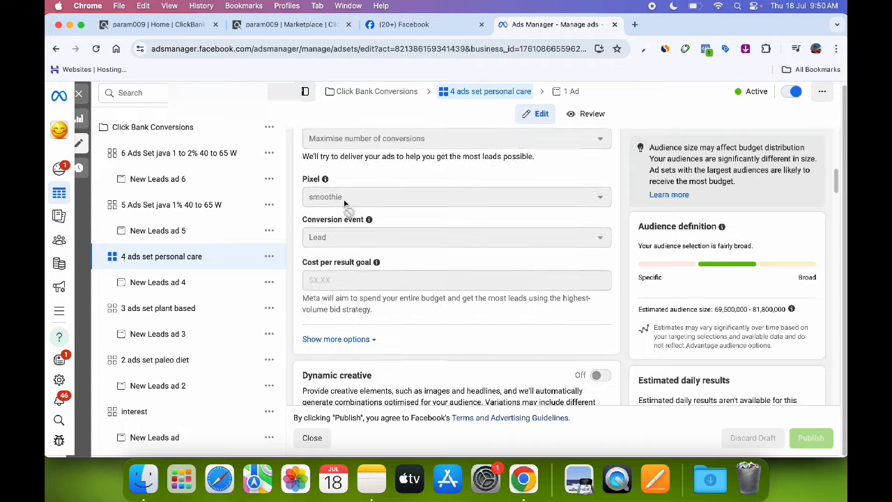
{"action": "scroll", "coordinate": [334, 209], "scroll_direction": "down", "scroll_amount": 8}
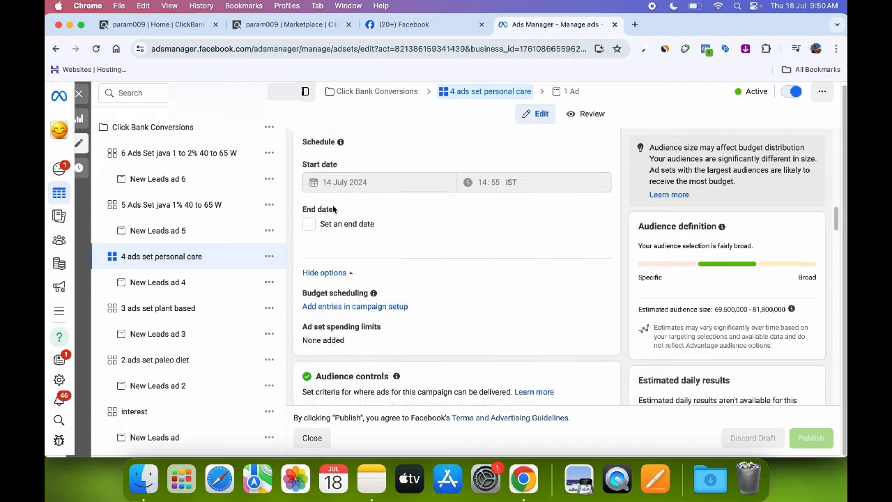
{"action": "scroll", "coordinate": [334, 209], "scroll_direction": "down", "scroll_amount": 1}
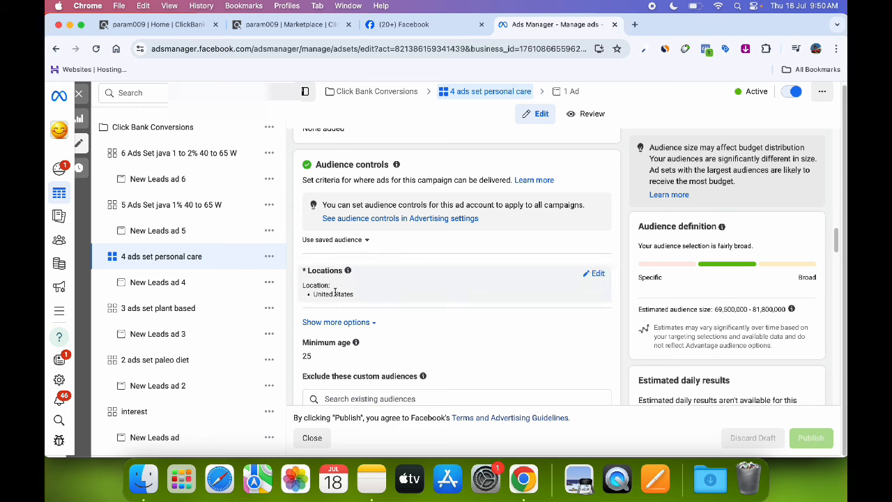
{"action": "scroll", "coordinate": [340, 293], "scroll_direction": "down", "scroll_amount": 10}
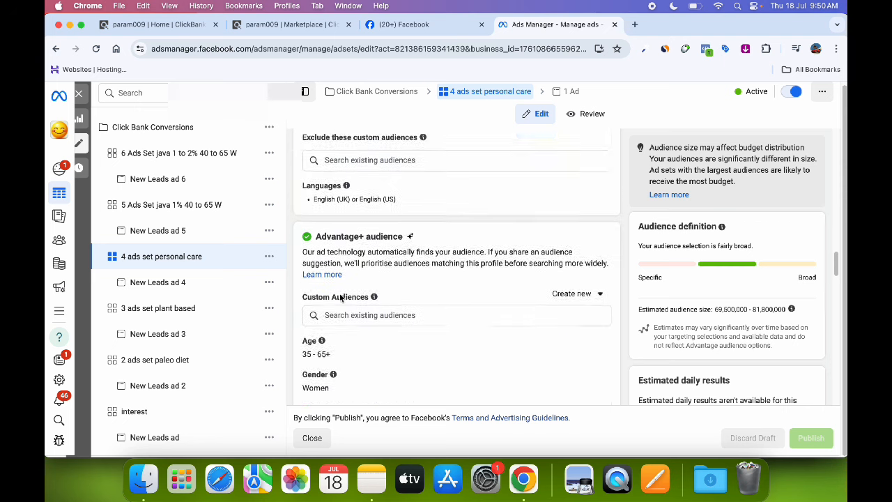
{"action": "scroll", "coordinate": [328, 286], "scroll_direction": "down", "scroll_amount": 1}
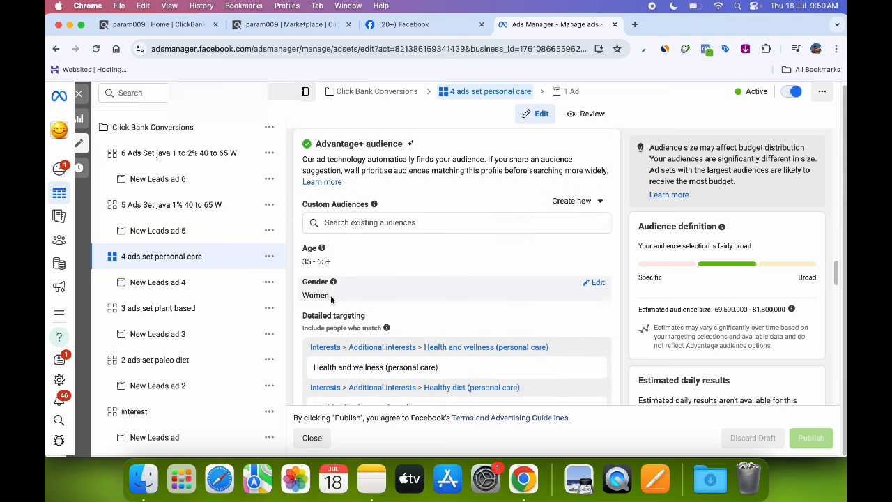
{"action": "scroll", "coordinate": [333, 298], "scroll_direction": "down", "scroll_amount": 5}
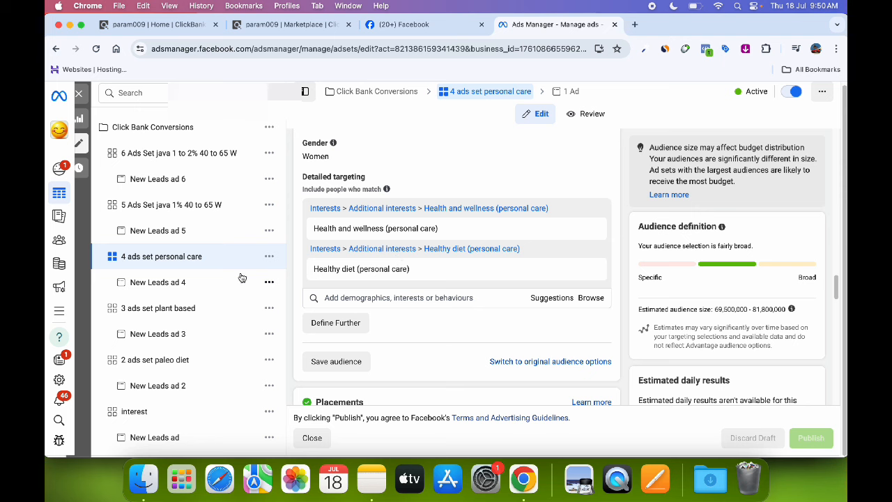
Step: Open the ad "New Leads ad 4", look over its creative previews, and close the editor
{"action": "left_click", "coordinate": [187, 285]}
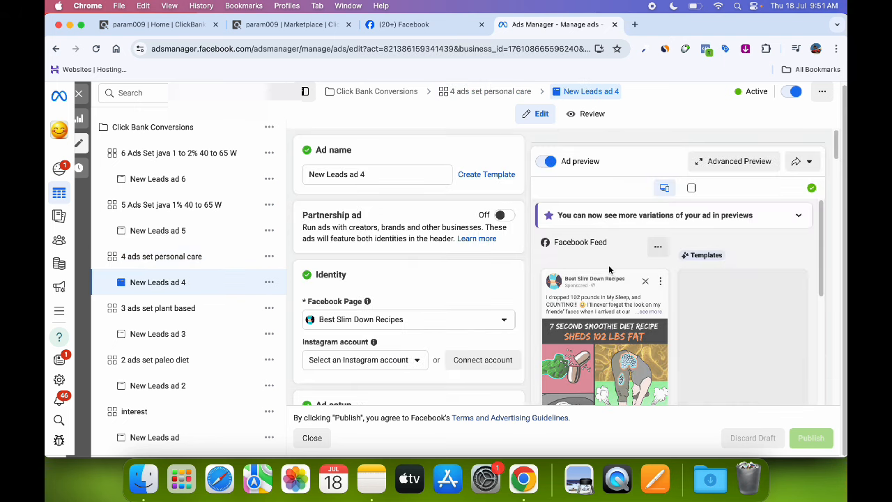
{"action": "scroll", "coordinate": [600, 275], "scroll_direction": "down", "scroll_amount": 1}
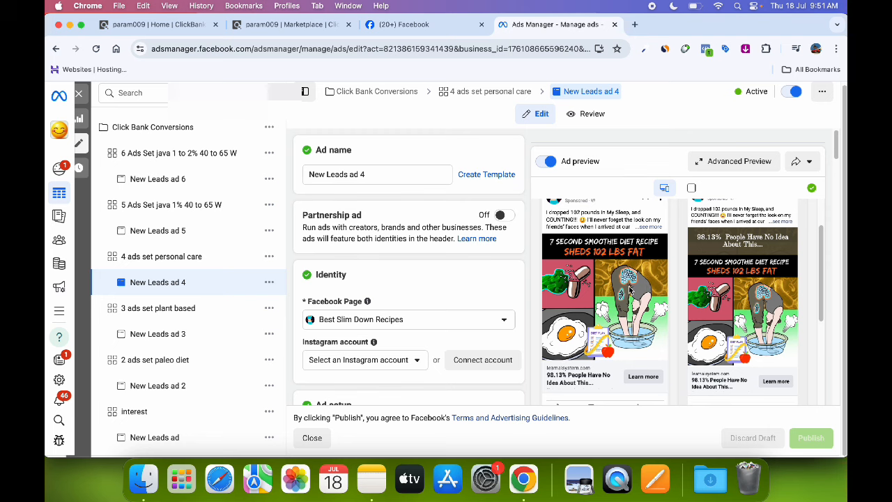
{"action": "scroll", "coordinate": [629, 289], "scroll_direction": "up", "scroll_amount": 1}
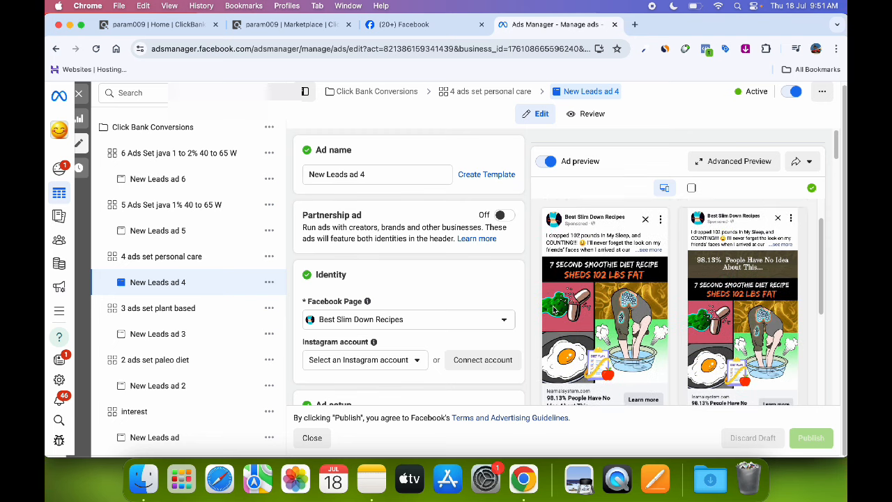
{"action": "left_click", "coordinate": [313, 437]}
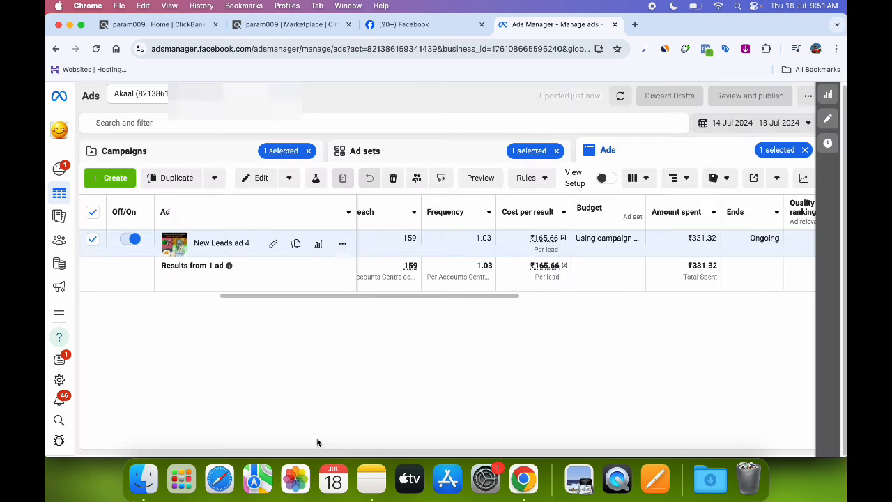
Step: Return to the campaign's ad sets and compare their results, reach, cost per lead, amount spent, CPM, link clicks, CPC and CTR
{"action": "left_click", "coordinate": [430, 157]}
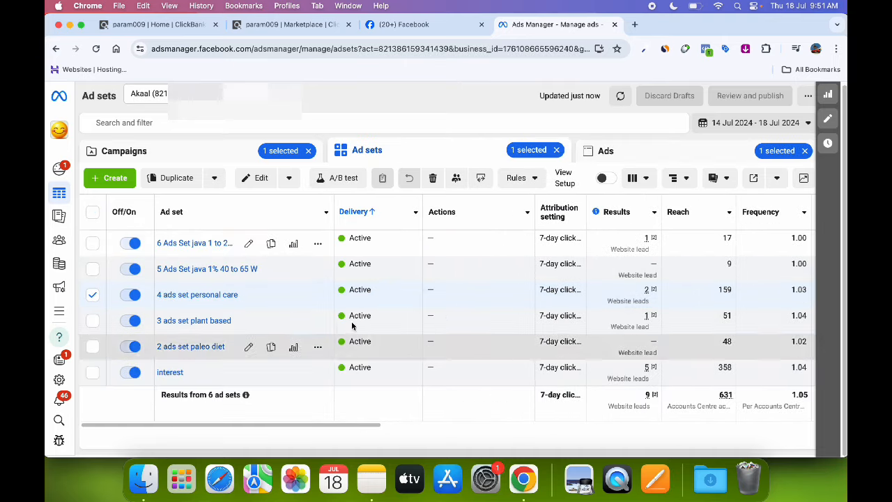
{"action": "scroll", "coordinate": [651, 294], "scroll_direction": "right", "scroll_amount": 2}
{"action": "scroll", "coordinate": [651, 294], "scroll_direction": "right", "scroll_amount": 4}
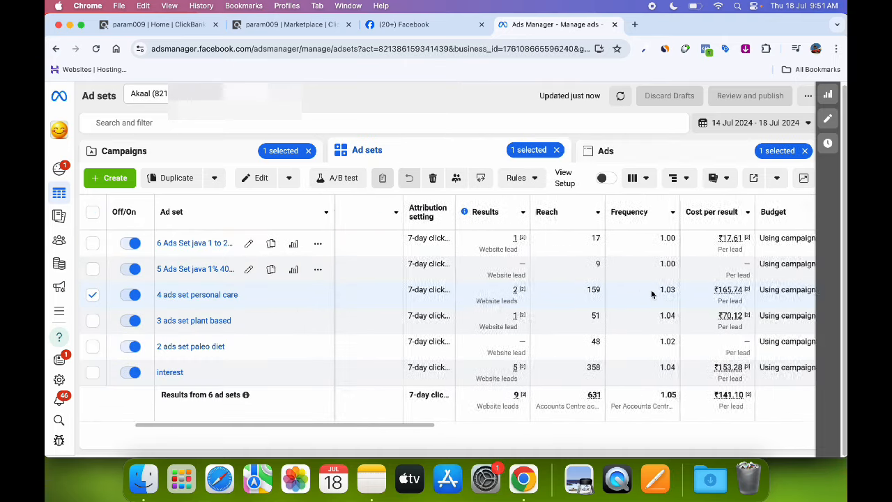
{"action": "scroll", "coordinate": [614, 299], "scroll_direction": "right", "scroll_amount": 3}
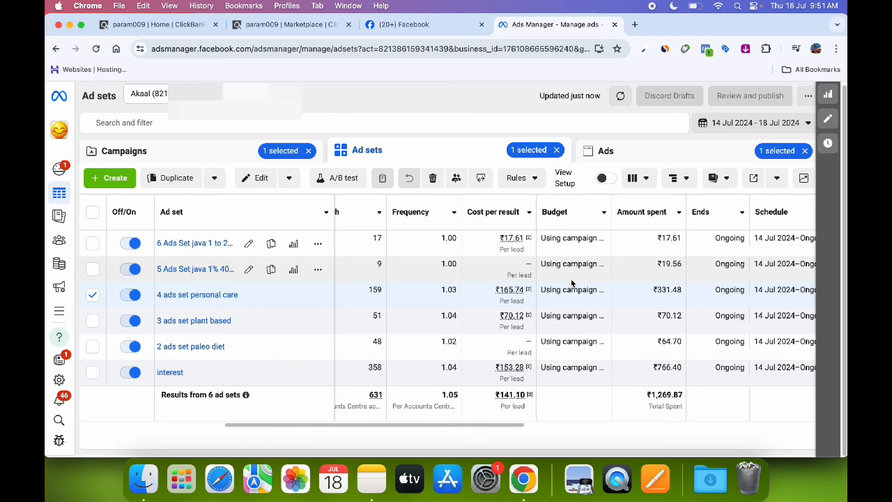
{"action": "scroll", "coordinate": [572, 282], "scroll_direction": "right", "scroll_amount": 5}
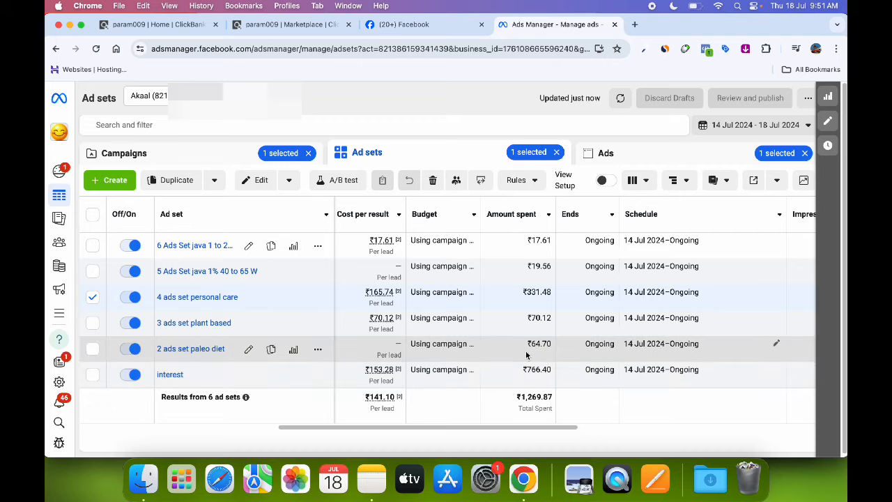
{"action": "scroll", "coordinate": [529, 354], "scroll_direction": "right", "scroll_amount": 2}
{"action": "scroll", "coordinate": [529, 352], "scroll_direction": "right", "scroll_amount": 10}
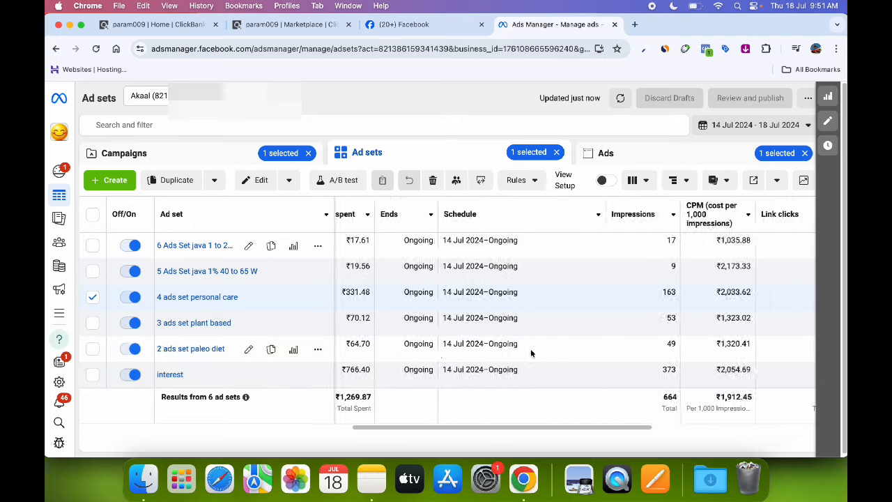
{"action": "scroll", "coordinate": [547, 352], "scroll_direction": "right", "scroll_amount": 3}
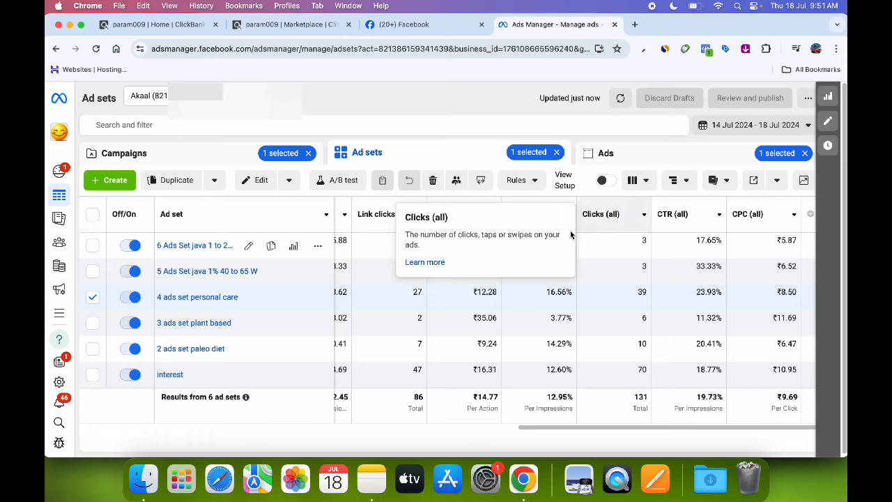
{"action": "scroll", "coordinate": [530, 242], "scroll_direction": "down", "scroll_amount": 1}
{"action": "scroll", "coordinate": [438, 319], "scroll_direction": "left", "scroll_amount": 5}
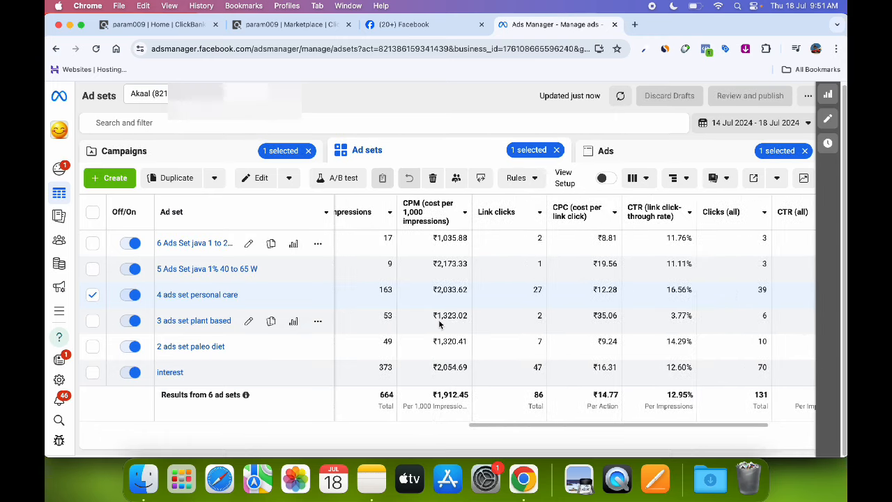
Step: Switch to the ClickBank Marketplace, open Top Offers and browse the listed offers
{"action": "left_click", "coordinate": [293, 24]}
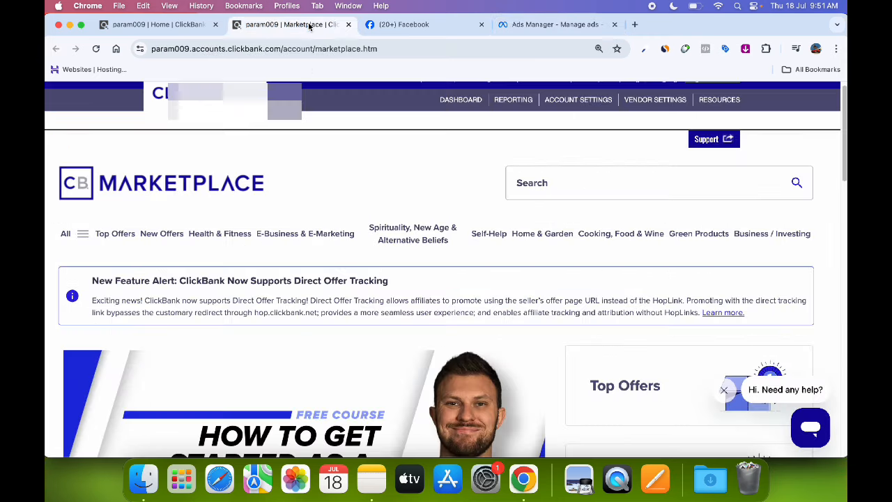
{"action": "scroll", "coordinate": [540, 179], "scroll_direction": "down", "scroll_amount": 5}
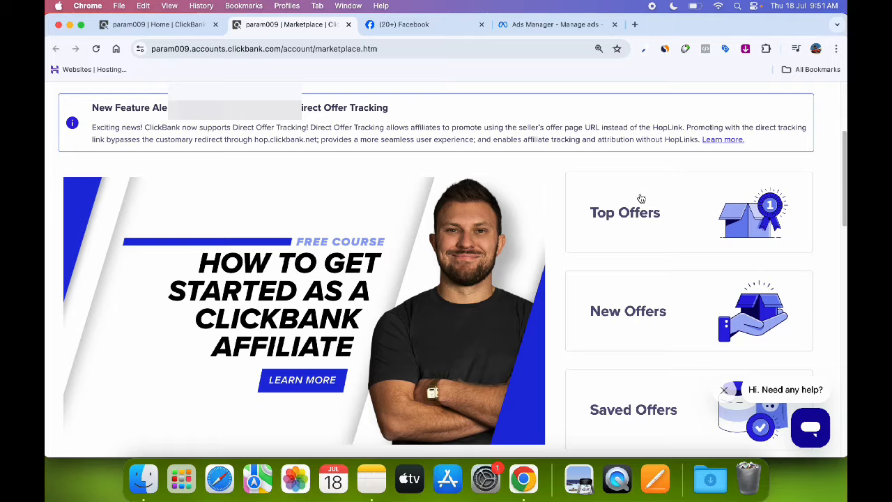
{"action": "left_click", "coordinate": [641, 198]}
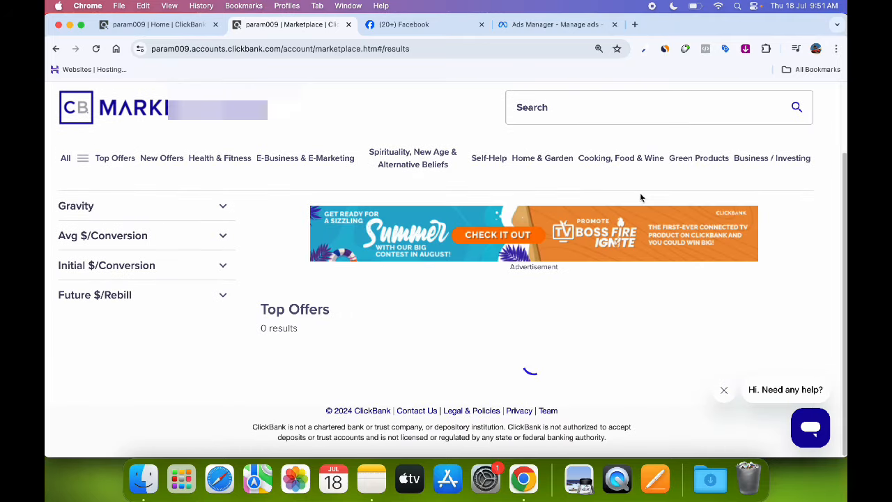
{"action": "scroll", "coordinate": [630, 194], "scroll_direction": "down", "scroll_amount": 7}
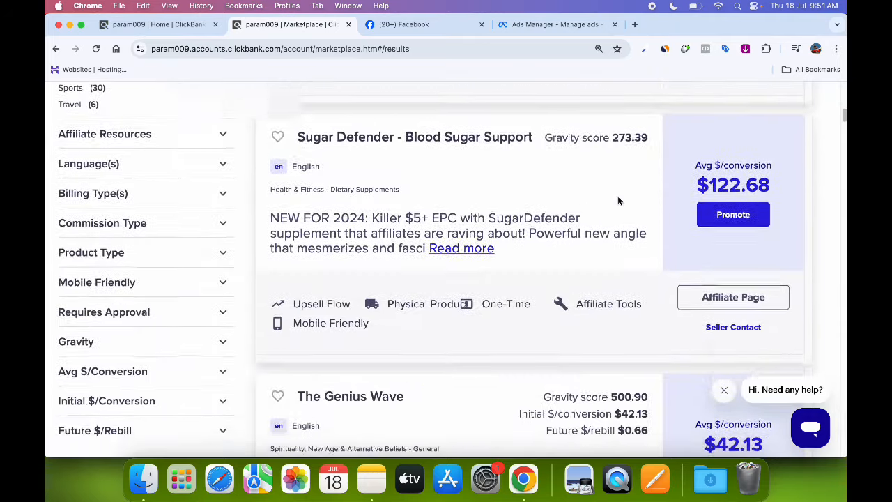
{"action": "scroll", "coordinate": [618, 196], "scroll_direction": "up", "scroll_amount": 2}
{"action": "scroll", "coordinate": [622, 218], "scroll_direction": "up", "scroll_amount": 10}
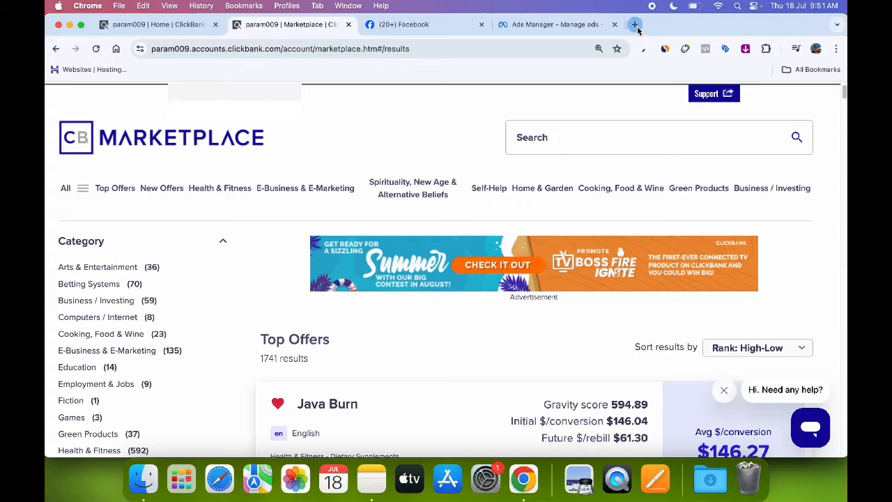
Step: Open Google Docs in a new browser tab and create a blank document
{"action": "left_click", "coordinate": [634, 24]}
{"action": "left_click", "coordinate": [802, 99]}
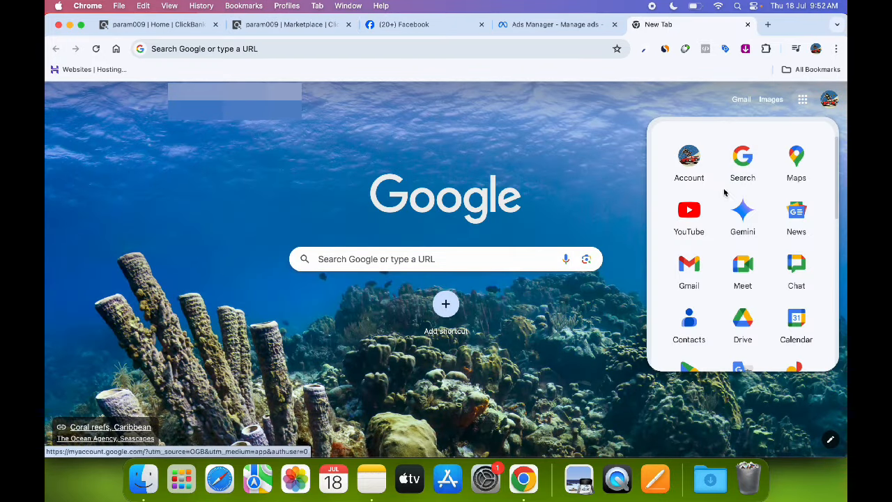
{"action": "scroll", "coordinate": [731, 200], "scroll_direction": "down", "scroll_amount": 2}
{"action": "scroll", "coordinate": [732, 200], "scroll_direction": "down", "scroll_amount": 6}
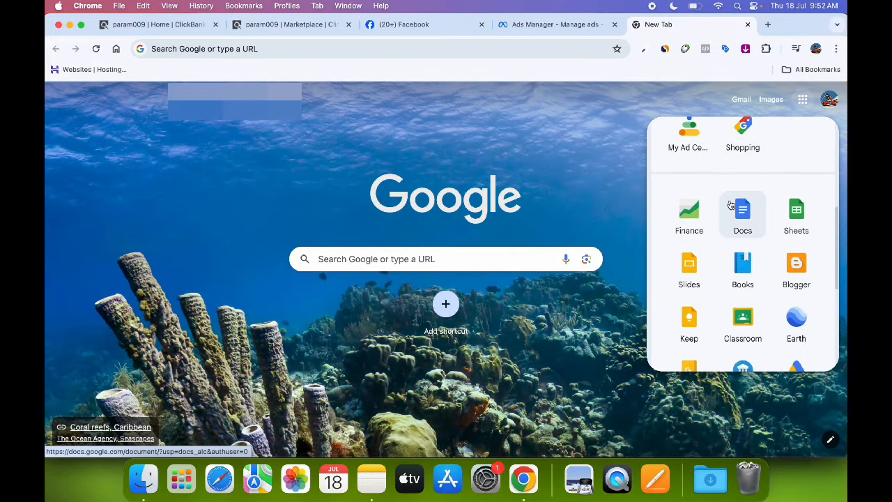
{"action": "left_click", "coordinate": [743, 207]}
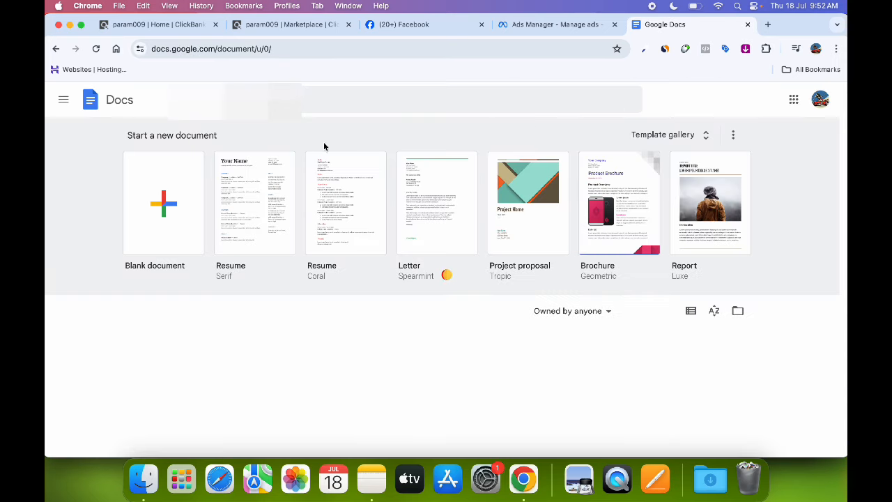
{"action": "left_click", "coordinate": [183, 200]}
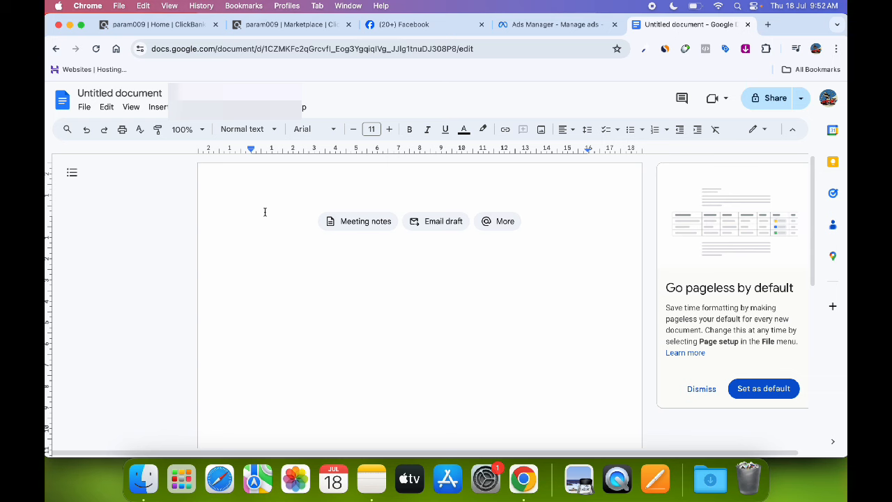
Step: Write the line "Best click bank offers for facebook ads" at the start of the document, followed by a blank line
{"action": "type", "text": "Best"}
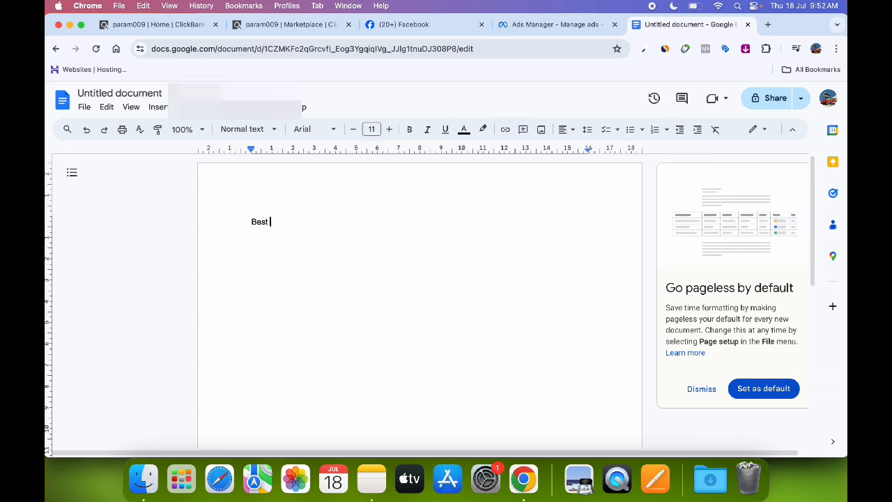
{"action": "type", "text": " click "}
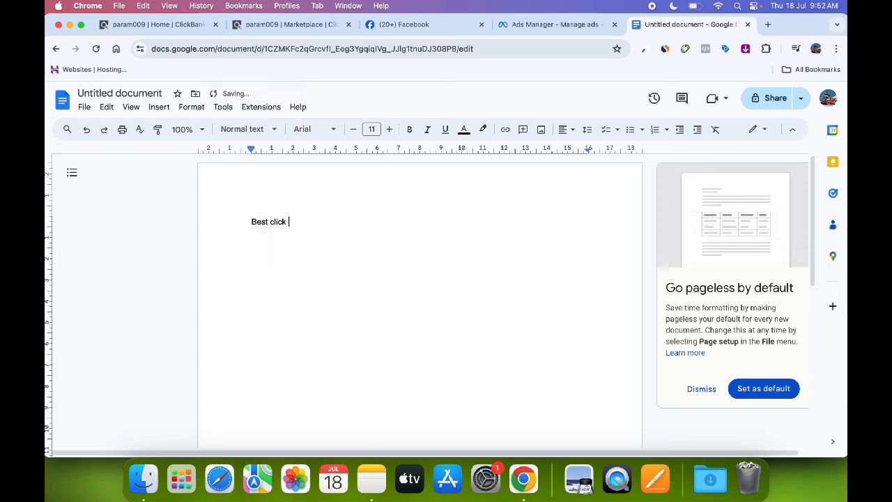
{"action": "type", "text": "bank off"}
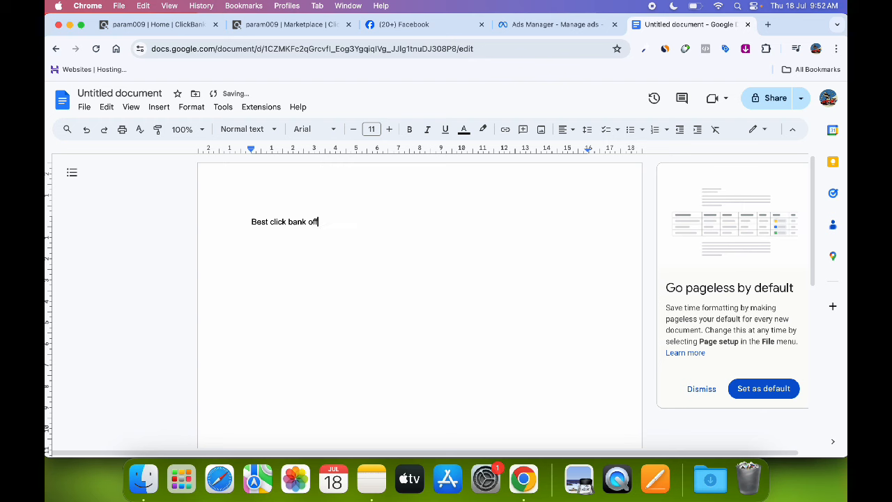
{"action": "type", "text": "ers for faceboo"}
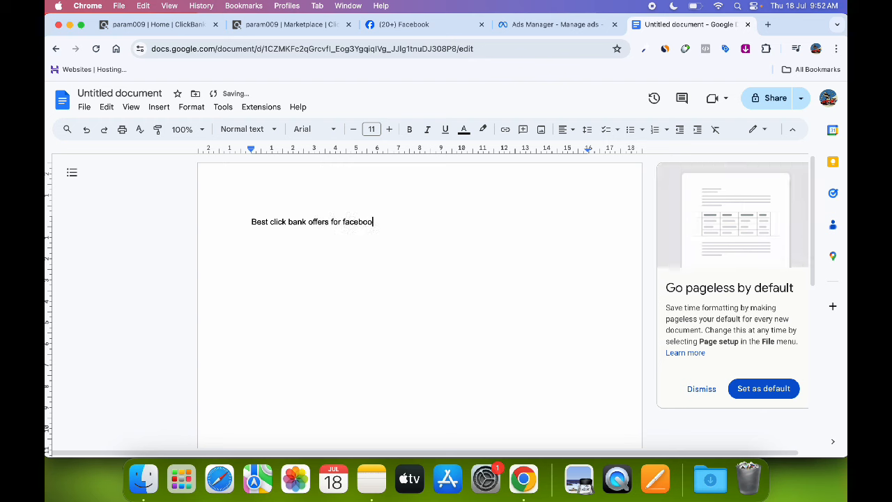
{"action": "type", "text": "k ads"}
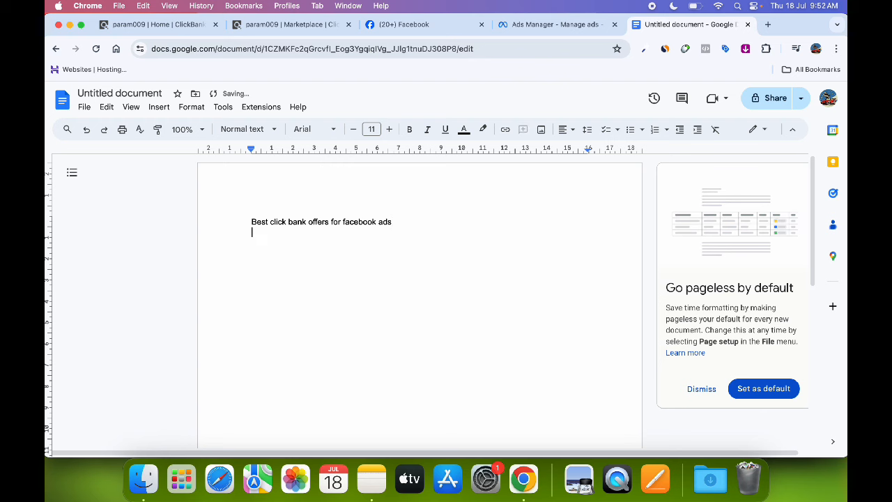
{"action": "key", "text": "Return"}
Step: Add the line "Requirements-" and, below it after a blank line, "Gravity-"
{"action": "type", "text": "Requi"}
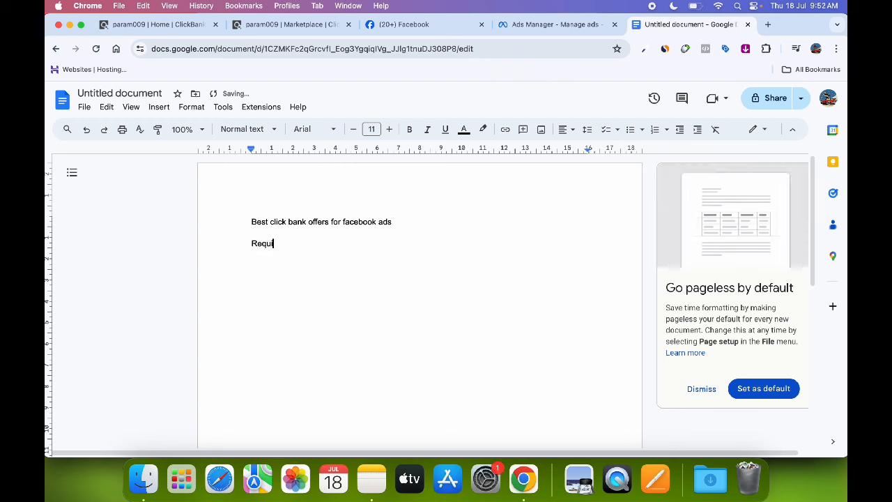
{"action": "type", "text": "rements"}
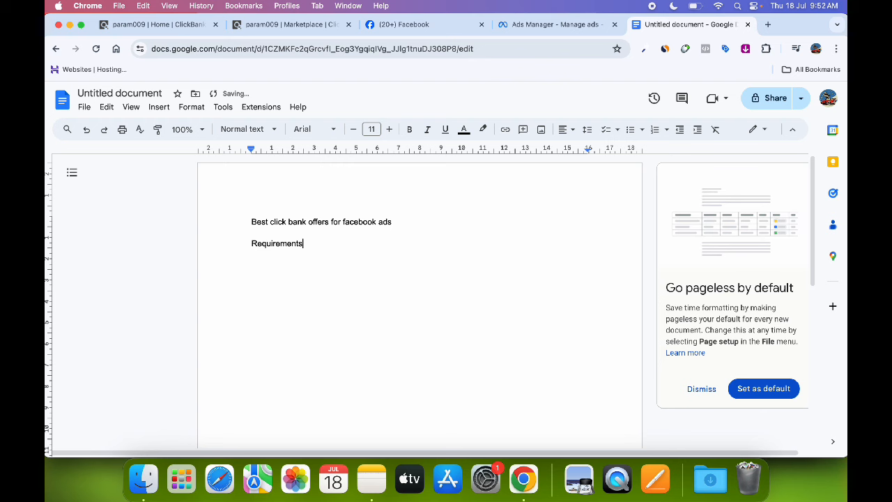
{"action": "type", "text": "-"}
{"action": "key", "text": "Return"}
{"action": "type", "text": "Gravi"}
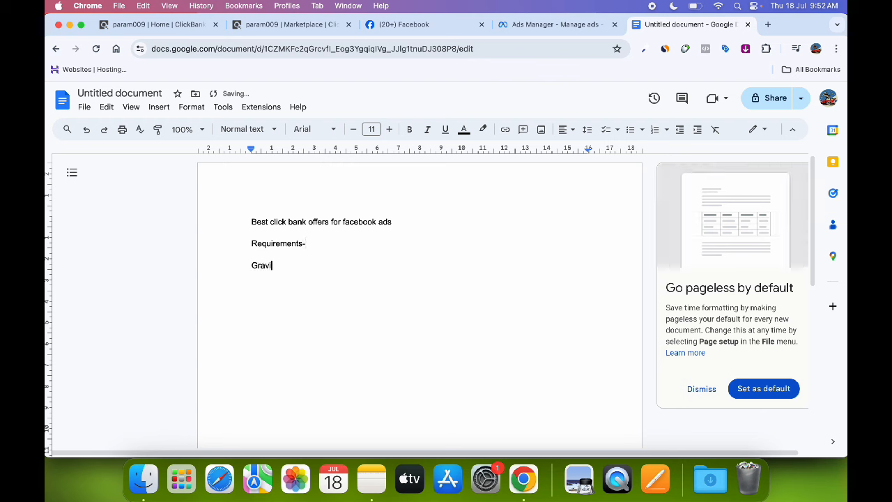
{"action": "type", "text": "ty-"}
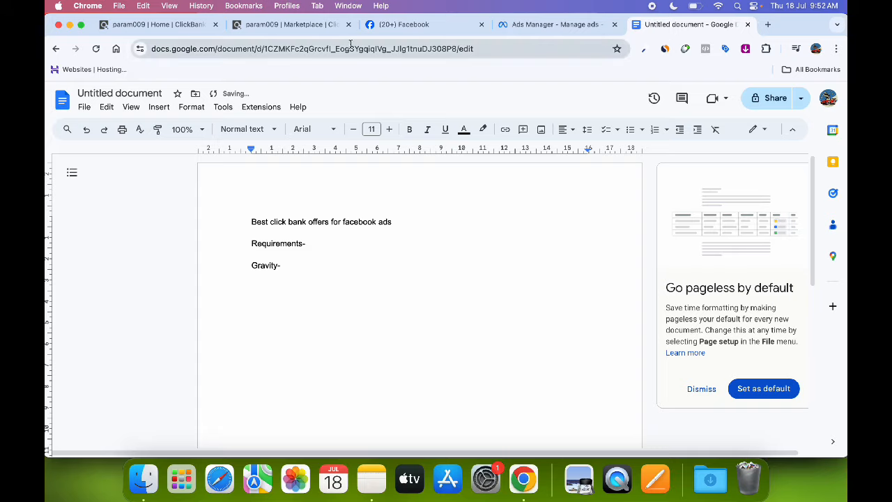
Step: Switch to the ClickBank Marketplace, open the Health & Fitness category and browse its offers
{"action": "left_click", "coordinate": [307, 26]}
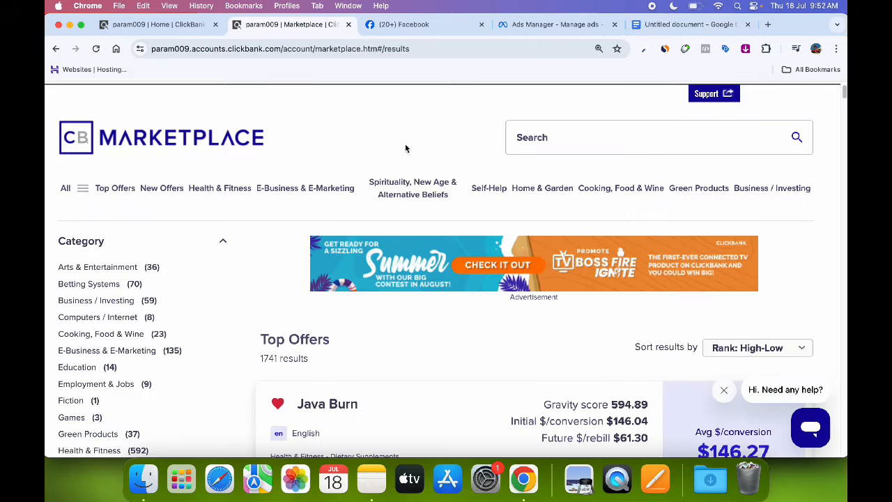
{"action": "scroll", "coordinate": [442, 184], "scroll_direction": "down", "scroll_amount": 5}
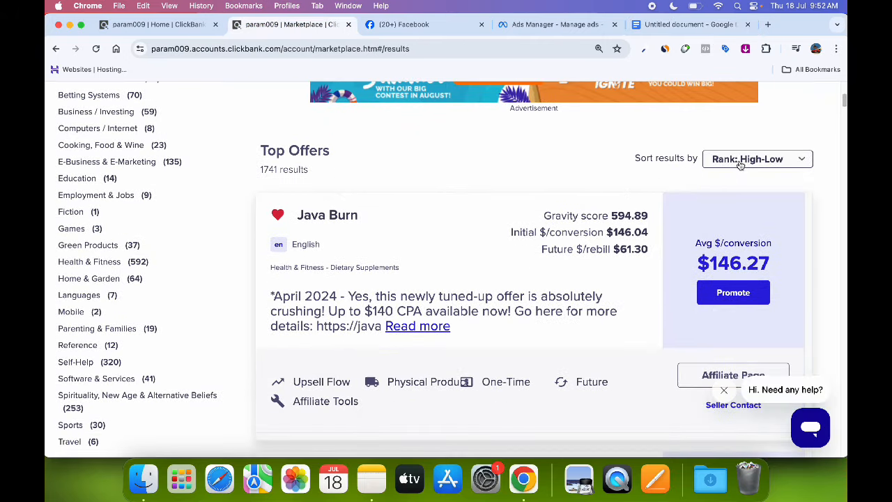
{"action": "scroll", "coordinate": [530, 209], "scroll_direction": "up", "scroll_amount": 5}
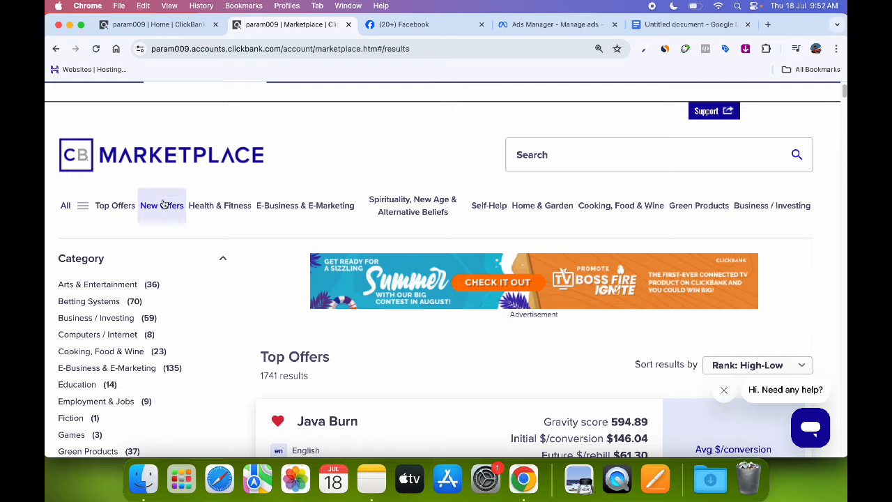
{"action": "left_click", "coordinate": [219, 206]}
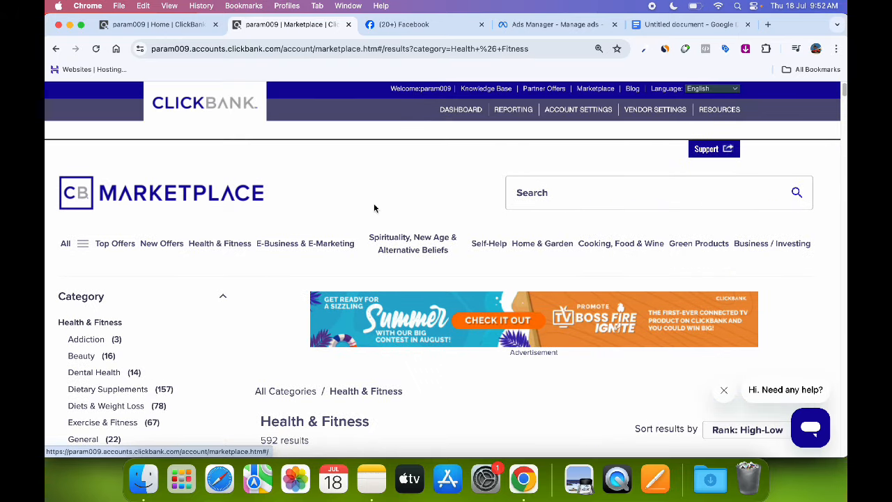
{"action": "scroll", "coordinate": [374, 205], "scroll_direction": "down", "scroll_amount": 9}
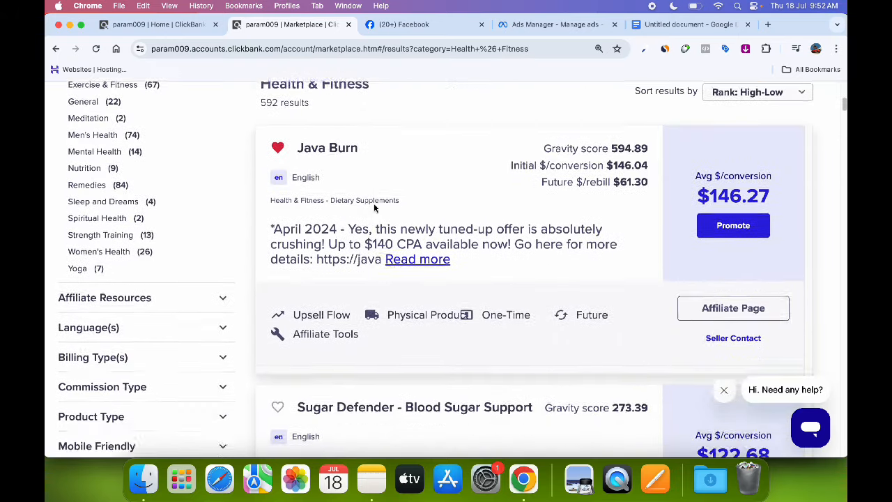
{"action": "scroll", "coordinate": [374, 203], "scroll_direction": "down", "scroll_amount": 13}
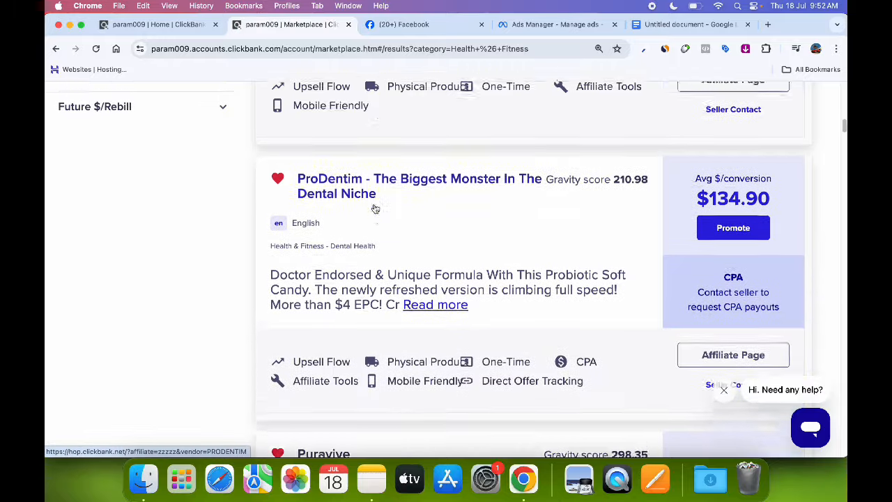
{"action": "scroll", "coordinate": [374, 204], "scroll_direction": "up", "scroll_amount": 17}
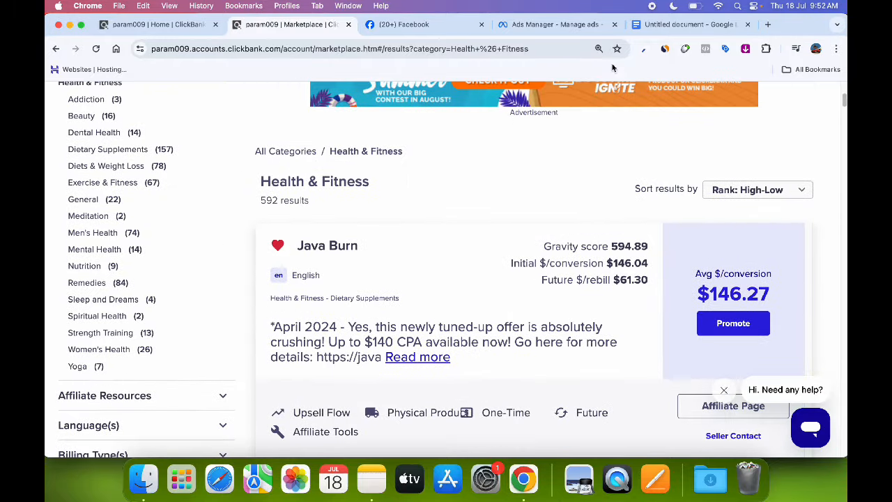
Step: Return to the Google Docs document and insert the heading "PART 1: FACEBOOK ADS" above the first line, followed by a blank line
{"action": "left_click", "coordinate": [688, 24]}
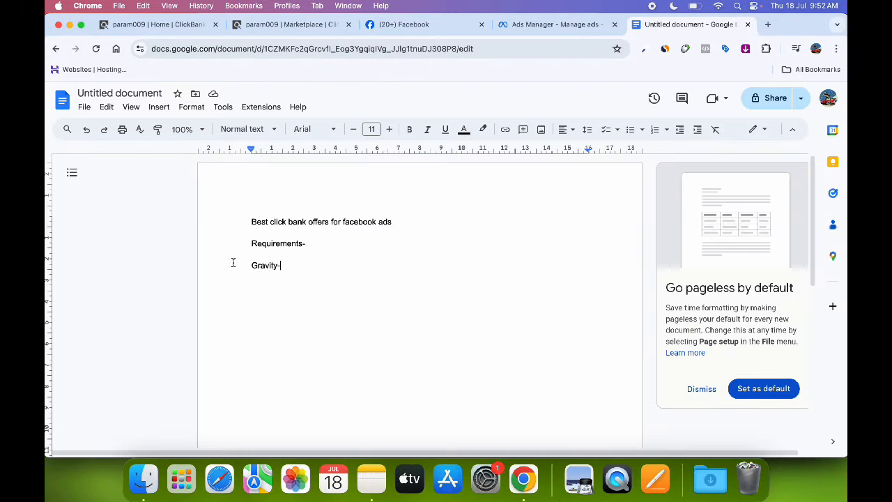
{"action": "left_click", "coordinate": [258, 205]}
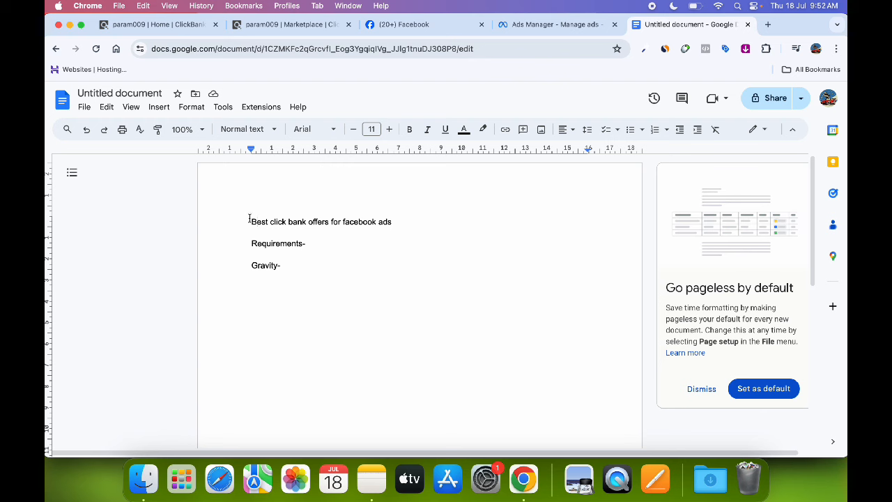
{"action": "left_click", "coordinate": [250, 222]}
{"action": "key", "text": "Return"}
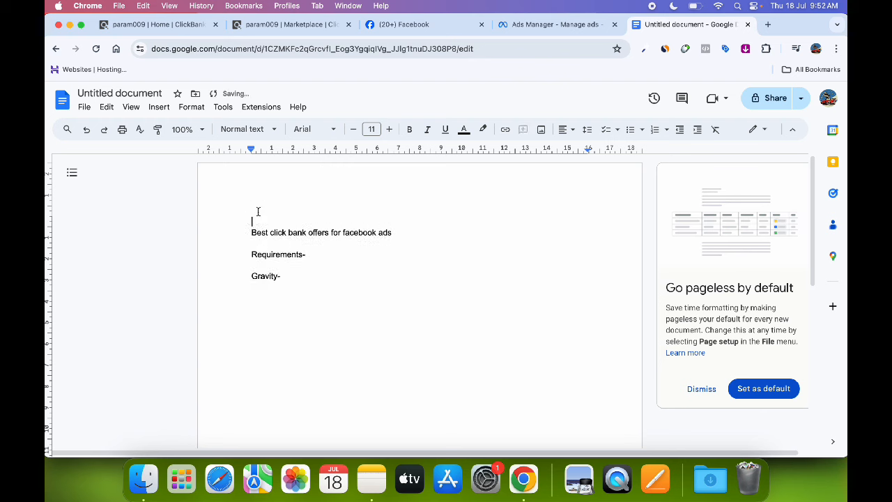
{"action": "type", "text": "PART"}
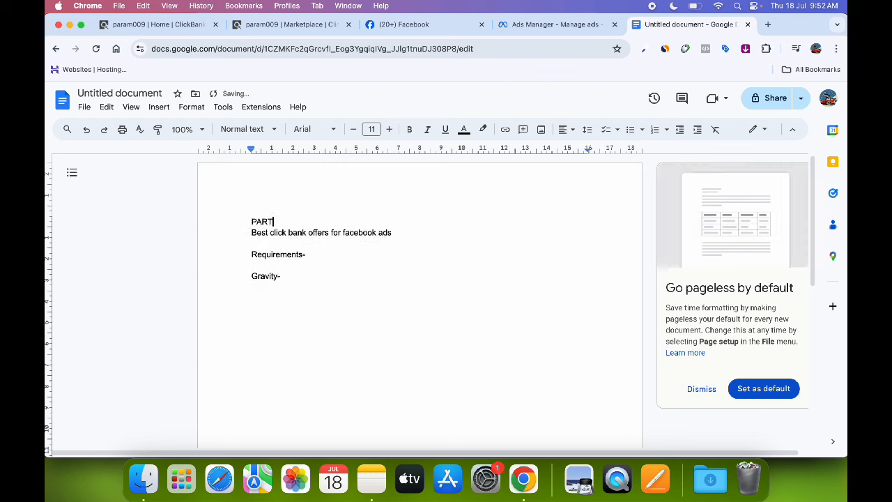
{"action": "type", "text": " 1"}
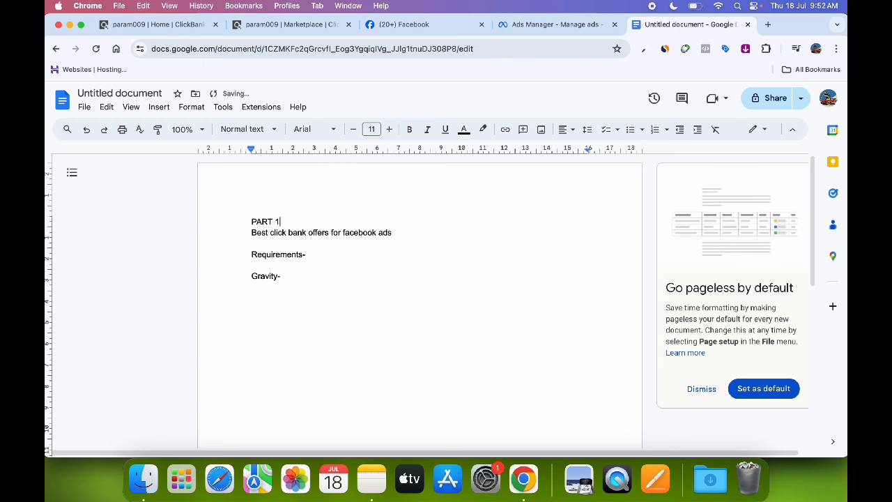
{"action": "type", "text": ":"}
{"action": "key", "text": "BackSpace"}
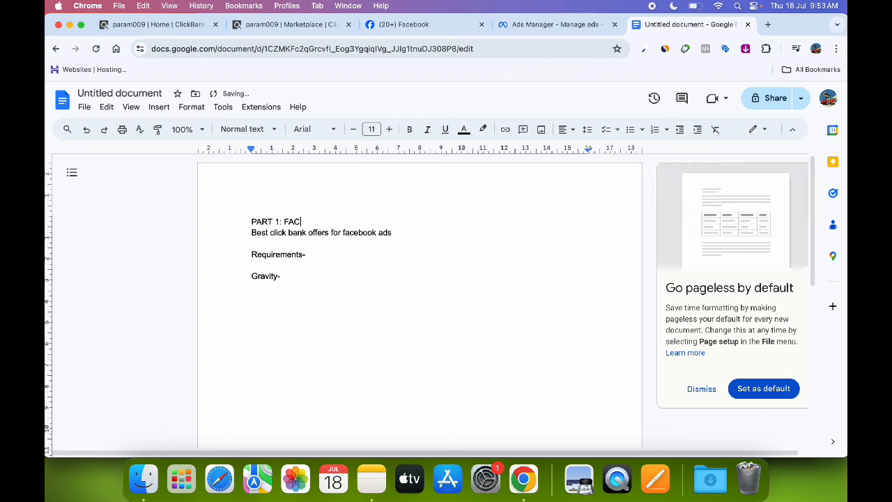
{"action": "type", "text": "EBOOK "}
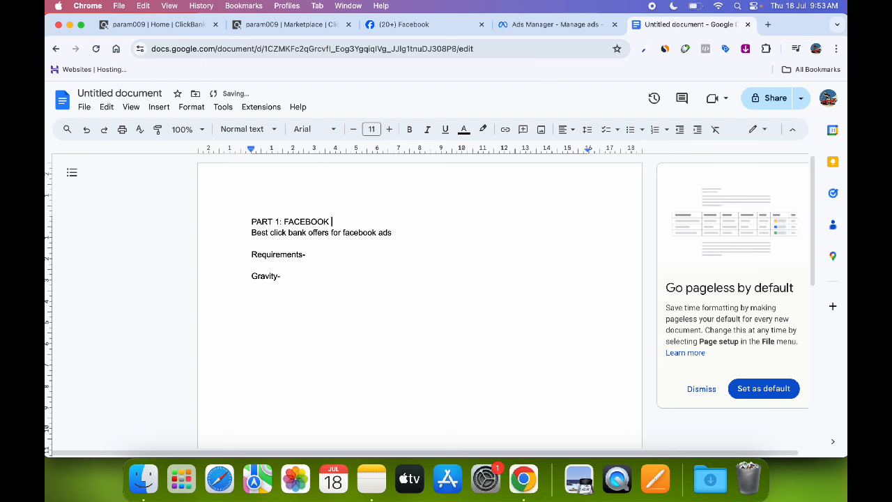
{"action": "type", "text": "ADS"}
{"action": "key", "text": "Return"}
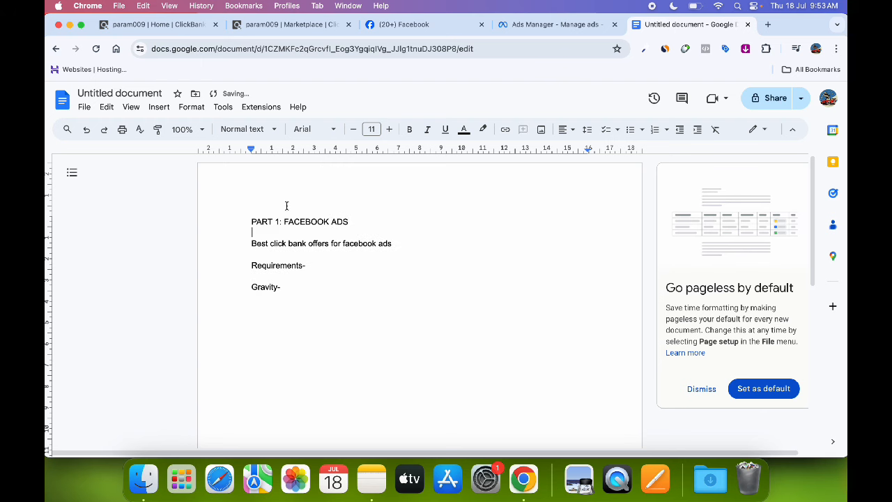
Step: Complete the Gravity requirement with the value "100+"
{"action": "left_click", "coordinate": [299, 271]}
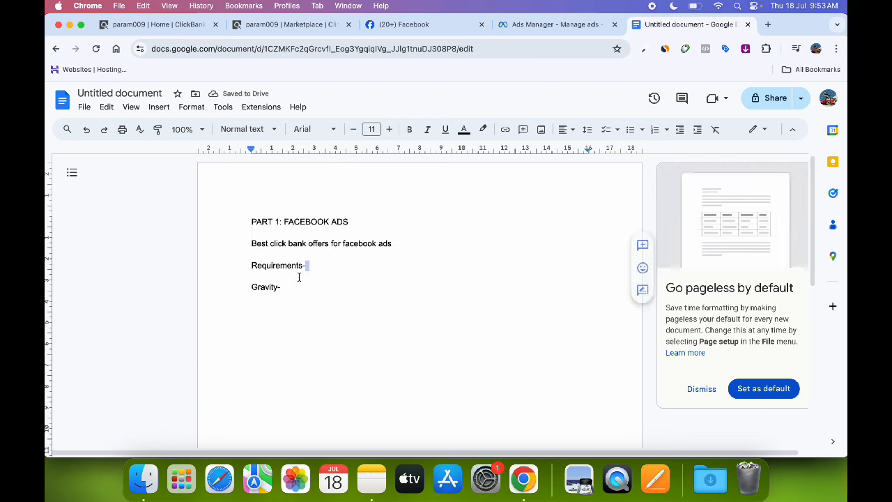
{"action": "left_click", "coordinate": [300, 287]}
{"action": "type", "text": "1"}
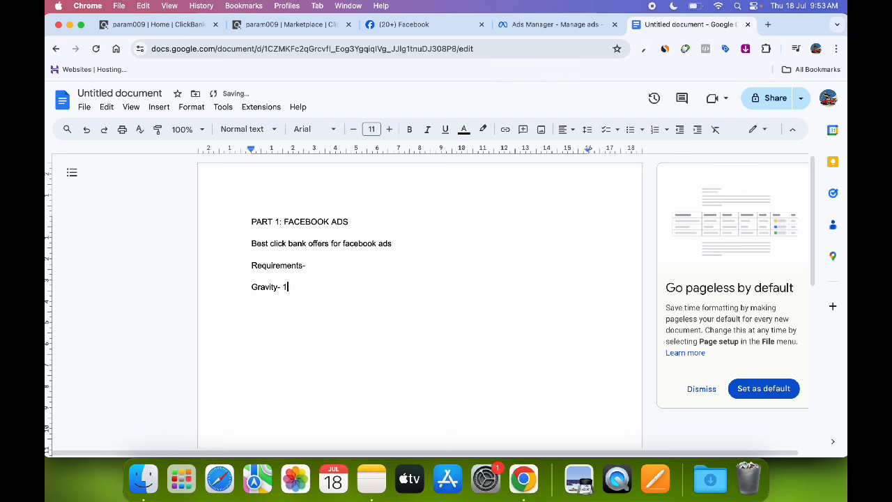
{"action": "type", "text": "00+"}
Step: Go back to the ClickBank Health & Fitness offers and examine the gravity score of each listed product
{"action": "left_click", "coordinate": [294, 24]}
{"action": "scroll", "coordinate": [518, 213], "scroll_direction": "down", "scroll_amount": 1}
{"action": "mouse_move", "coordinate": [595, 204]}
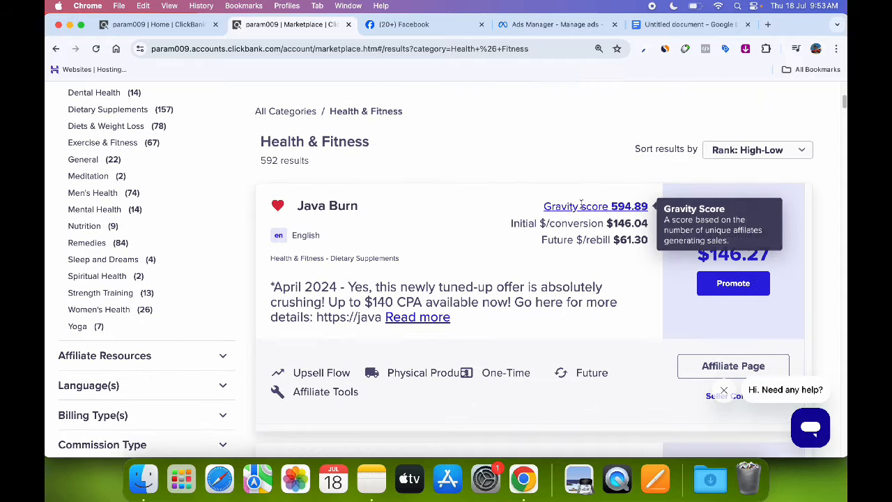
{"action": "scroll", "coordinate": [475, 219], "scroll_direction": "down", "scroll_amount": 7}
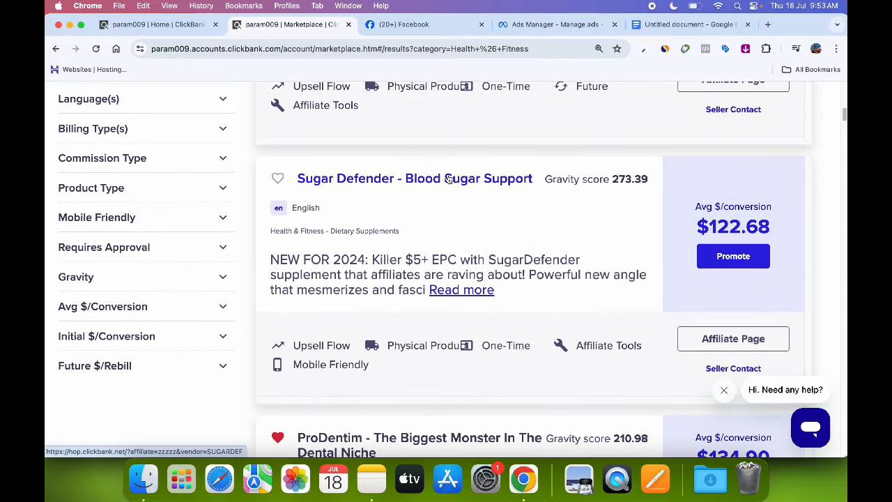
{"action": "scroll", "coordinate": [439, 183], "scroll_direction": "down", "scroll_amount": 6}
{"action": "scroll", "coordinate": [390, 202], "scroll_direction": "down", "scroll_amount": 7}
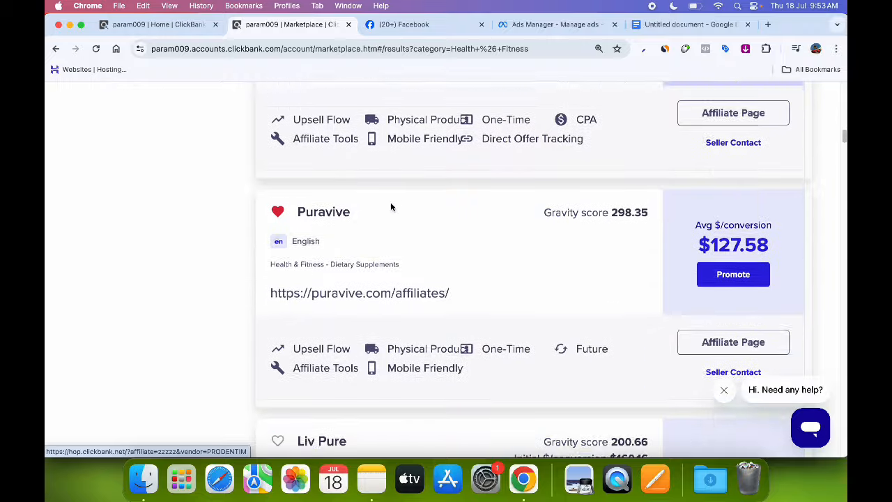
{"action": "scroll", "coordinate": [346, 192], "scroll_direction": "down", "scroll_amount": 5}
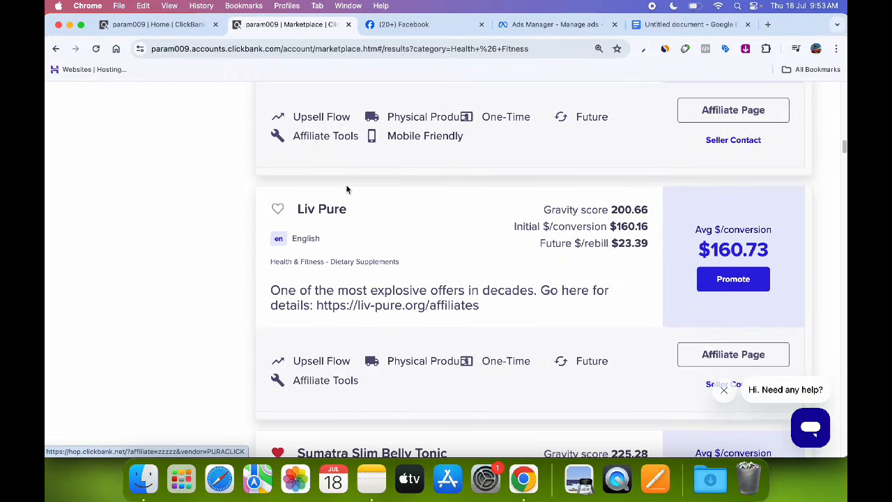
{"action": "scroll", "coordinate": [346, 206], "scroll_direction": "down", "scroll_amount": 5}
{"action": "scroll", "coordinate": [344, 230], "scroll_direction": "down", "scroll_amount": 1}
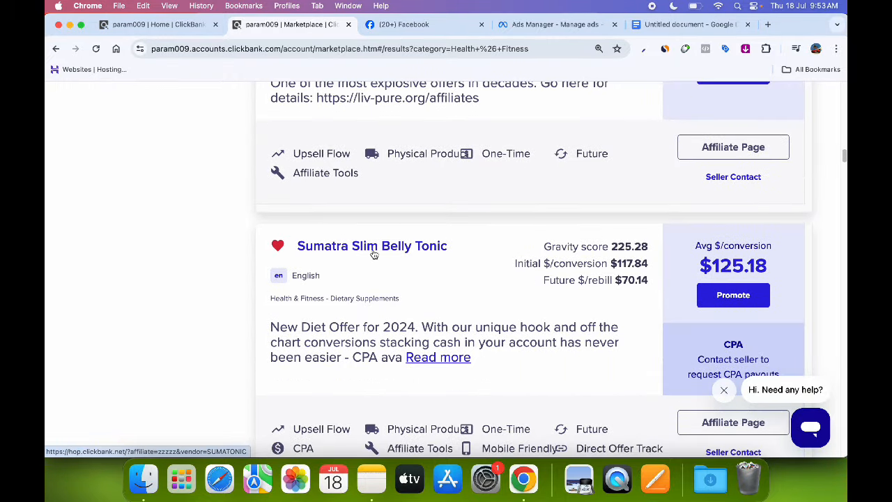
Step: Examine the gravity scores of the offers further down the Health & Fitness results, from Sumatra Slim Belly Tonic to LeanBiome
{"action": "scroll", "coordinate": [373, 254], "scroll_direction": "down", "scroll_amount": 8}
{"action": "scroll", "coordinate": [412, 162], "scroll_direction": "down", "scroll_amount": 4}
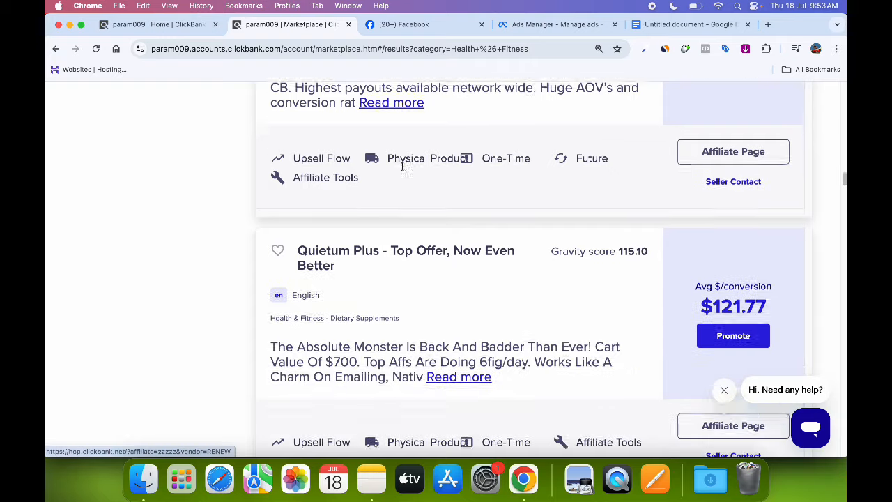
{"action": "scroll", "coordinate": [403, 166], "scroll_direction": "down", "scroll_amount": 8}
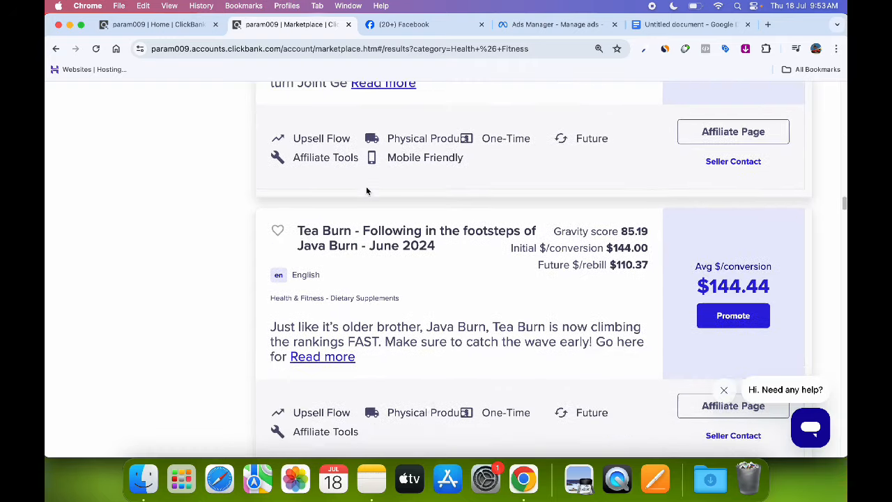
{"action": "scroll", "coordinate": [367, 190], "scroll_direction": "down", "scroll_amount": 2}
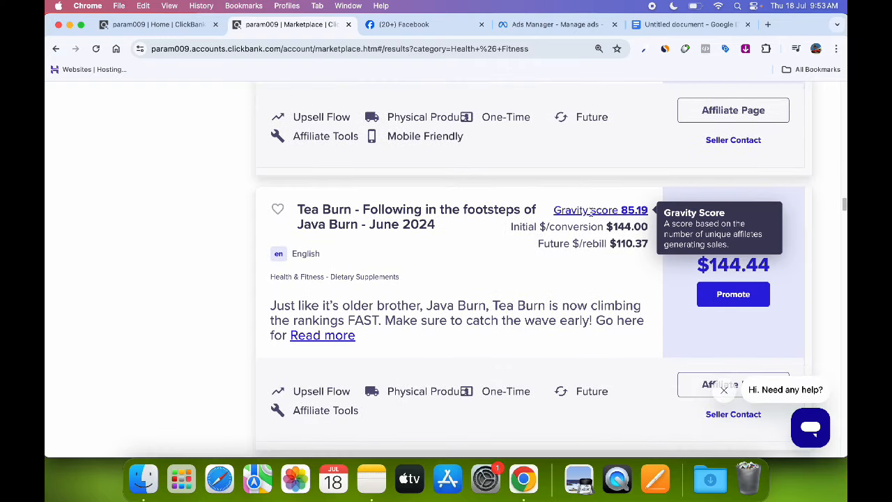
{"action": "scroll", "coordinate": [414, 221], "scroll_direction": "down", "scroll_amount": 8}
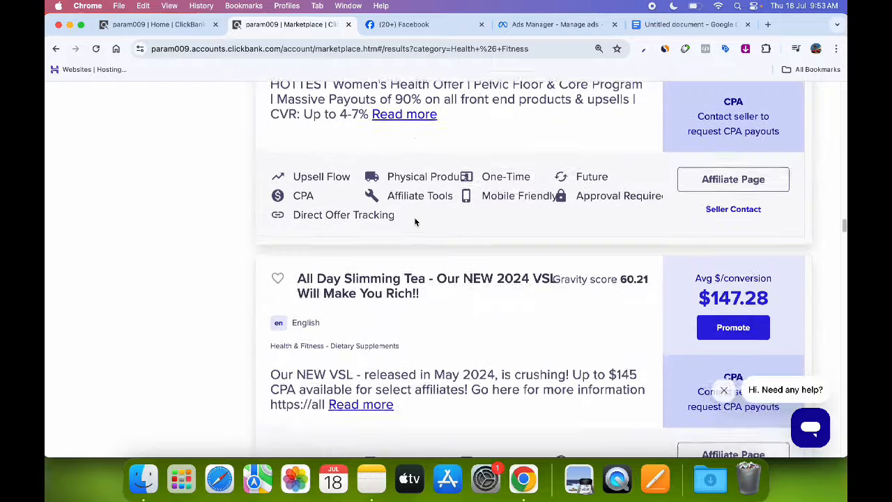
{"action": "scroll", "coordinate": [415, 222], "scroll_direction": "down", "scroll_amount": 2}
{"action": "scroll", "coordinate": [598, 225], "scroll_direction": "down", "scroll_amount": 10}
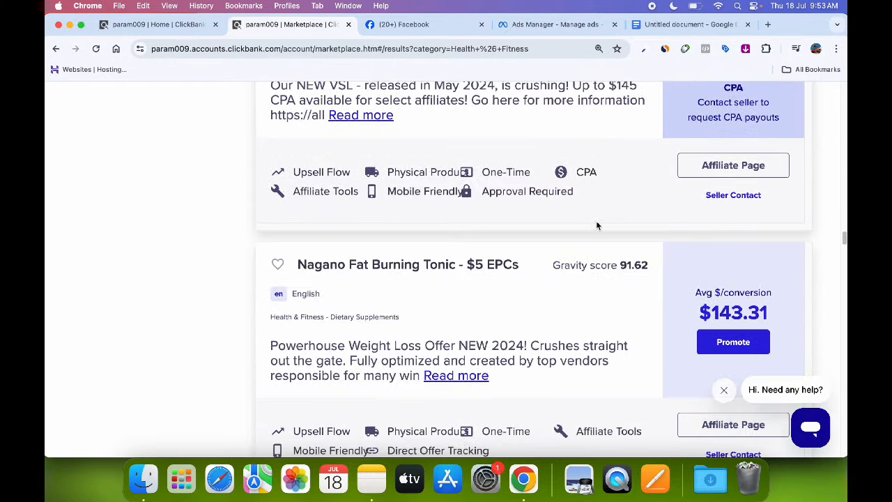
{"action": "scroll", "coordinate": [597, 225], "scroll_direction": "down", "scroll_amount": 3}
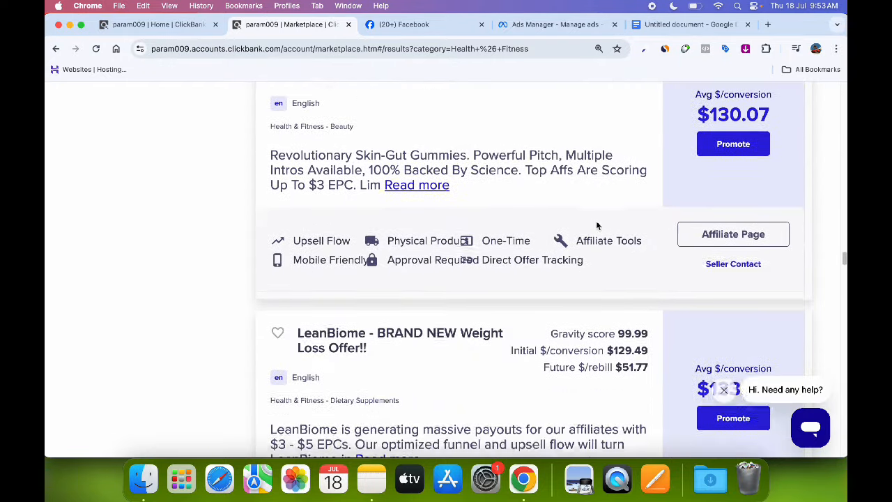
{"action": "scroll", "coordinate": [597, 224], "scroll_direction": "up", "scroll_amount": 20}
{"action": "scroll", "coordinate": [596, 221], "scroll_direction": "up", "scroll_amount": 20}
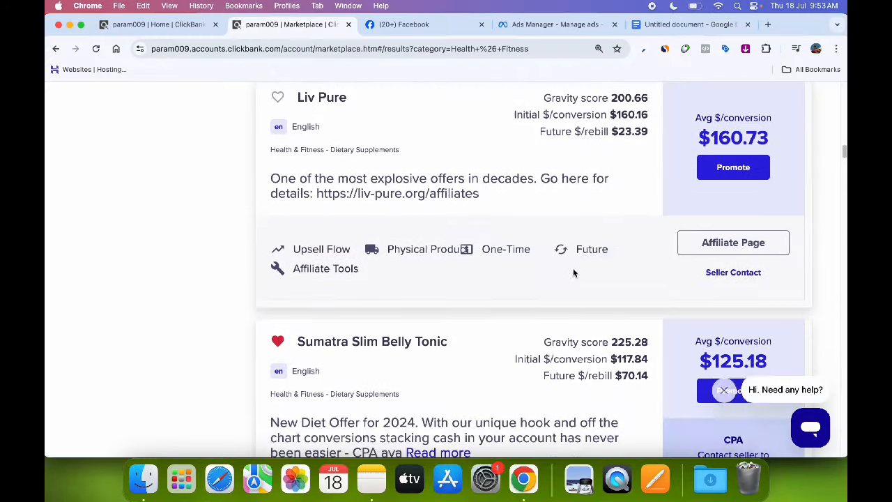
Step: Return to the Google Docs document and add the requirement "Payout- $100+" on a new line below the Gravity requirement
{"action": "left_click", "coordinate": [680, 25]}
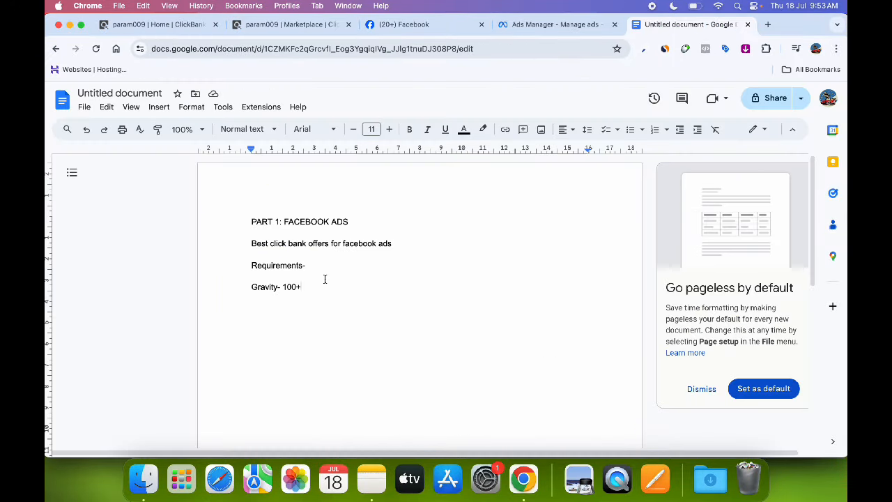
{"action": "key", "text": "Return"}
{"action": "type", "text": "C"}
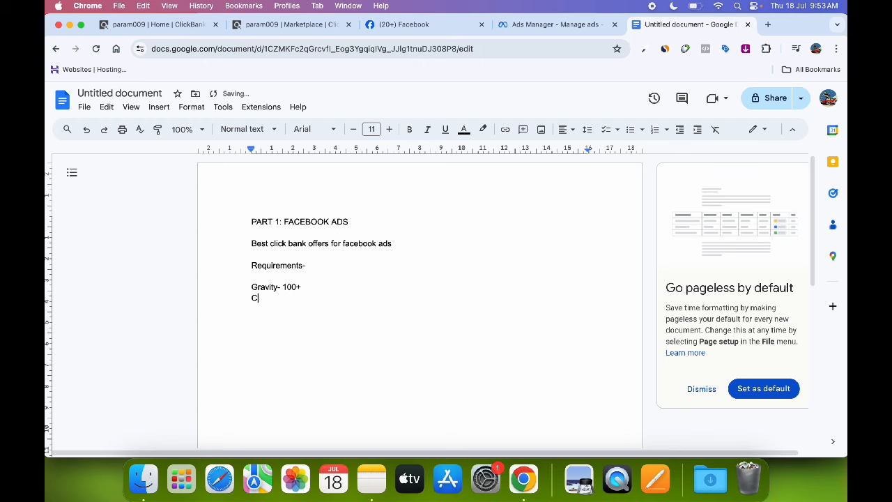
{"action": "type", "text": "O"}
{"action": "type", "text": "ay"}
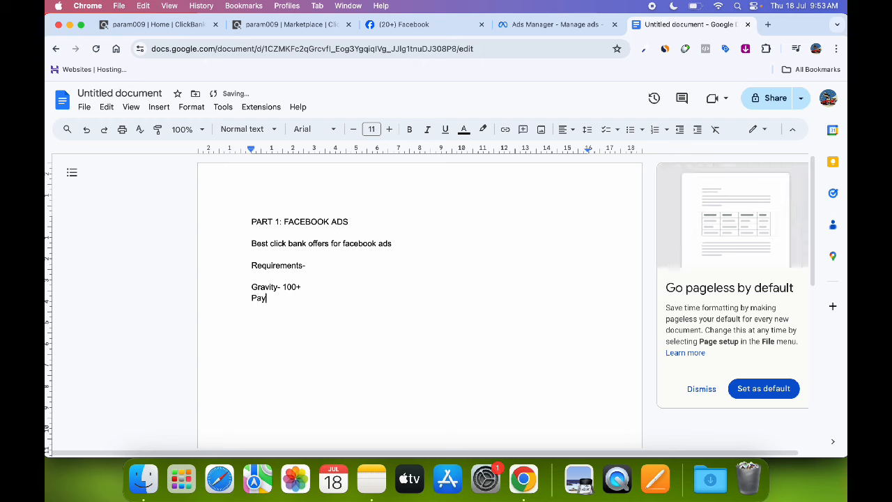
{"action": "type", "text": "out"}
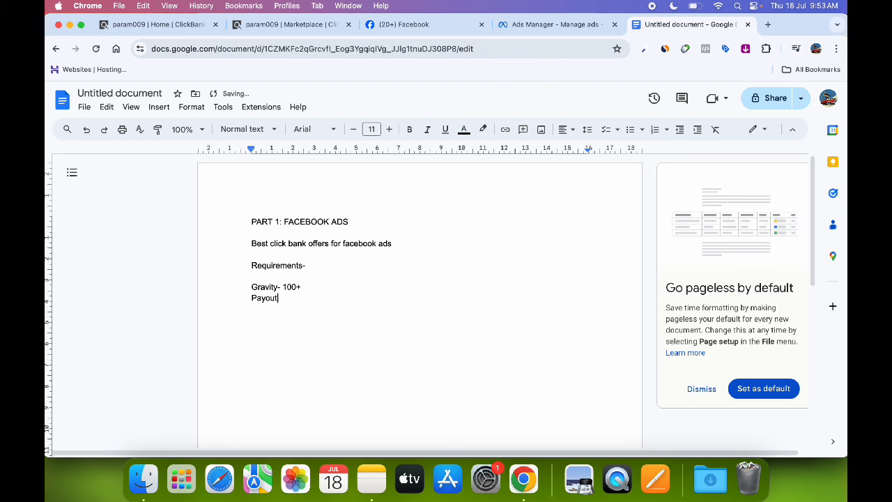
{"action": "type", "text": "- $100+"}
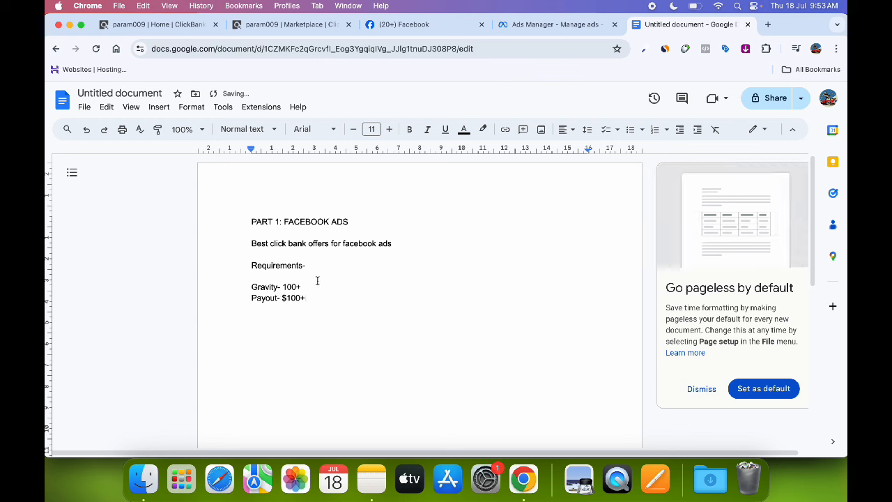
{"action": "left_click_drag", "start_coordinate": [251, 298], "coordinate": [292, 298]}
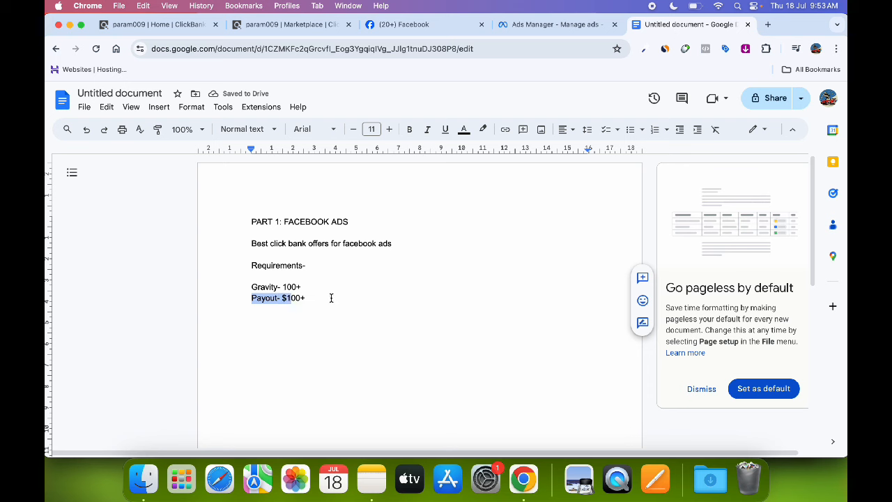
{"action": "left_click", "coordinate": [333, 295]}
Step: Increase the font size of all the text in the document to 20
{"action": "left_click_drag", "start_coordinate": [241, 211], "coordinate": [356, 313]}
{"action": "left_click", "coordinate": [389, 129]}
{"action": "left_click", "coordinate": [389, 128]}
{"action": "left_click", "coordinate": [389, 129]}
{"action": "left_click", "coordinate": [388, 129]}
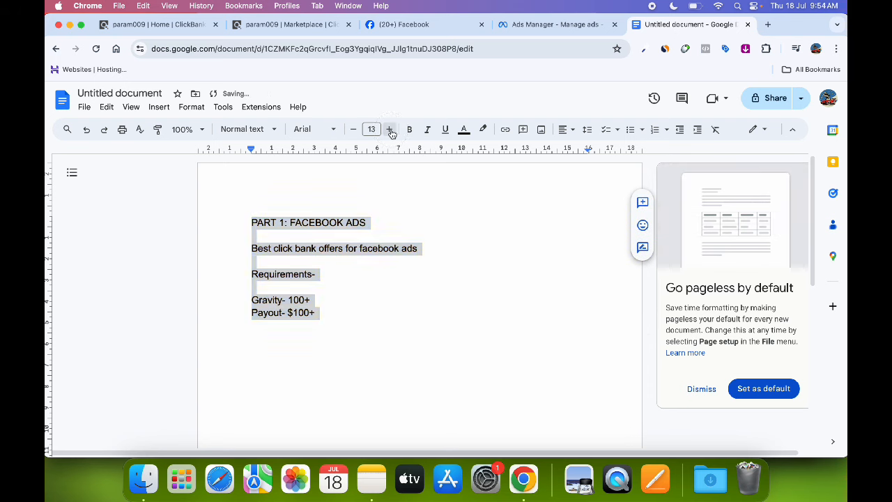
{"action": "left_click", "coordinate": [388, 129]}
{"action": "left_click", "coordinate": [388, 129]}
{"action": "left_click", "coordinate": [388, 129]}
{"action": "left_click", "coordinate": [389, 128]}
{"action": "left_click", "coordinate": [390, 130]}
{"action": "left_click", "coordinate": [397, 190]}
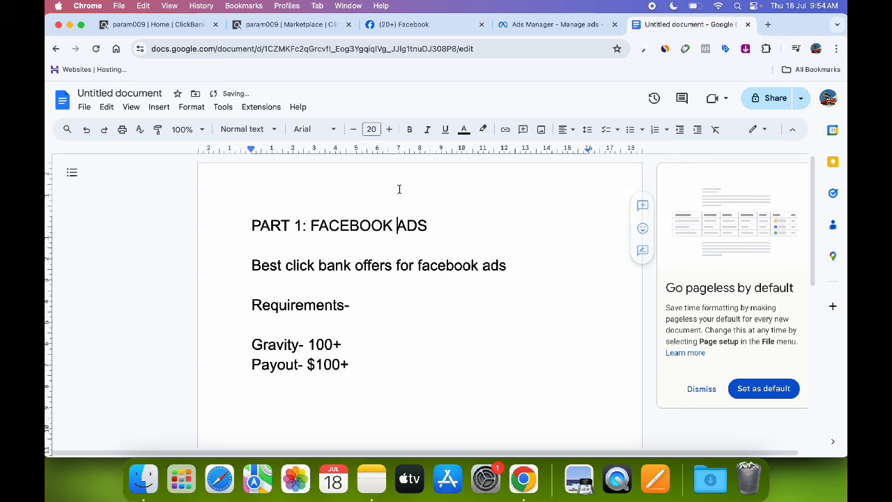
{"action": "left_click_drag", "start_coordinate": [250, 347], "coordinate": [351, 342]}
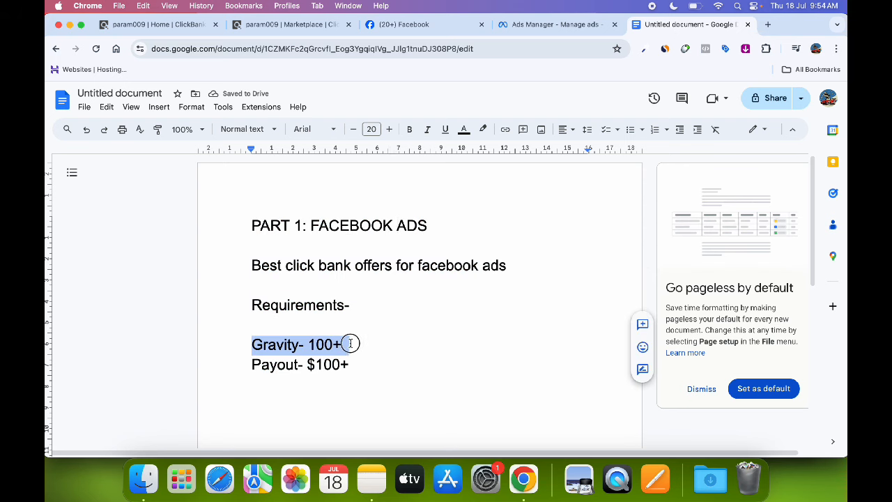
{"action": "left_click", "coordinate": [362, 344]}
{"action": "left_click_drag", "start_coordinate": [262, 362], "coordinate": [343, 365]}
{"action": "left_click", "coordinate": [351, 364]}
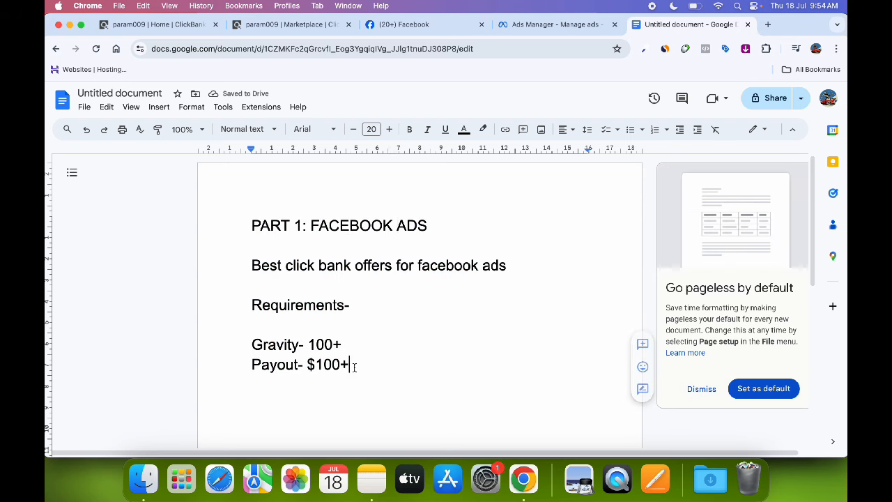
Step: Switch back to the ClickBank Health & Fitness offers and check the average payout per conversion of Java Burn and the offers after it
{"action": "left_click", "coordinate": [305, 27]}
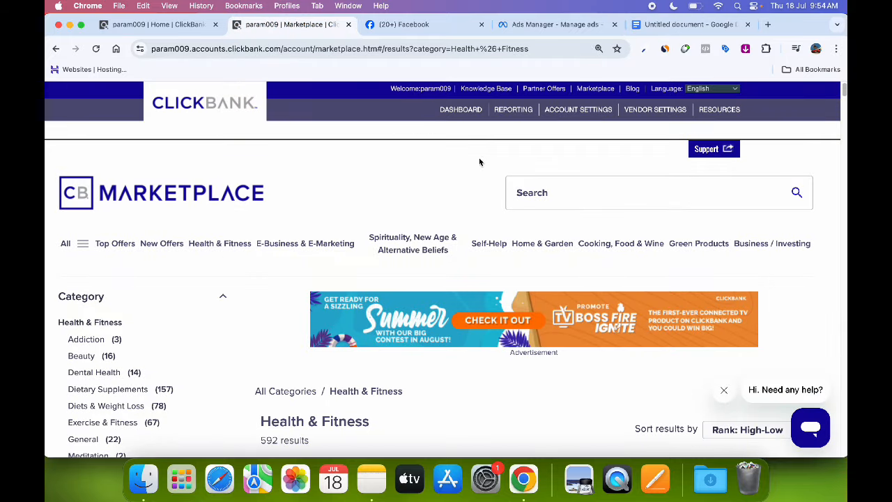
{"action": "scroll", "coordinate": [384, 227], "scroll_direction": "down", "scroll_amount": 5}
{"action": "mouse_move", "coordinate": [762, 260]}
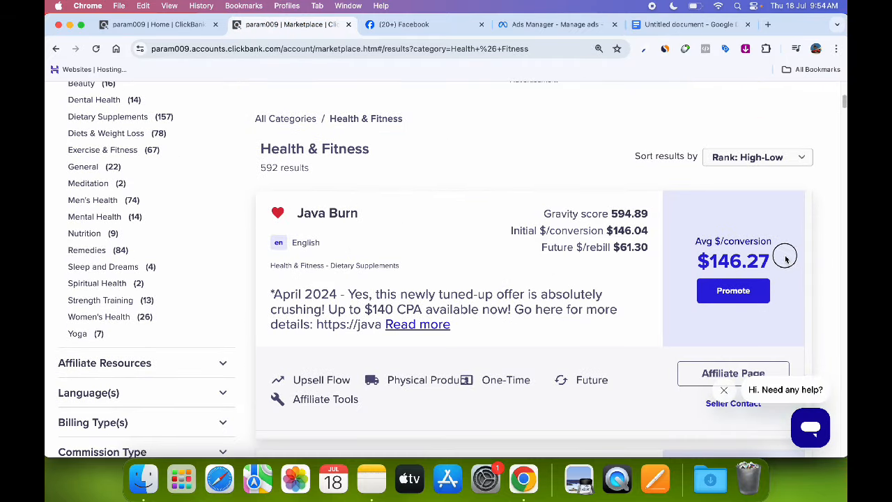
{"action": "left_click_drag", "start_coordinate": [784, 256], "coordinate": [697, 262]}
{"action": "left_click", "coordinate": [817, 229]}
{"action": "scroll", "coordinate": [818, 227], "scroll_direction": "down", "scroll_amount": 5}
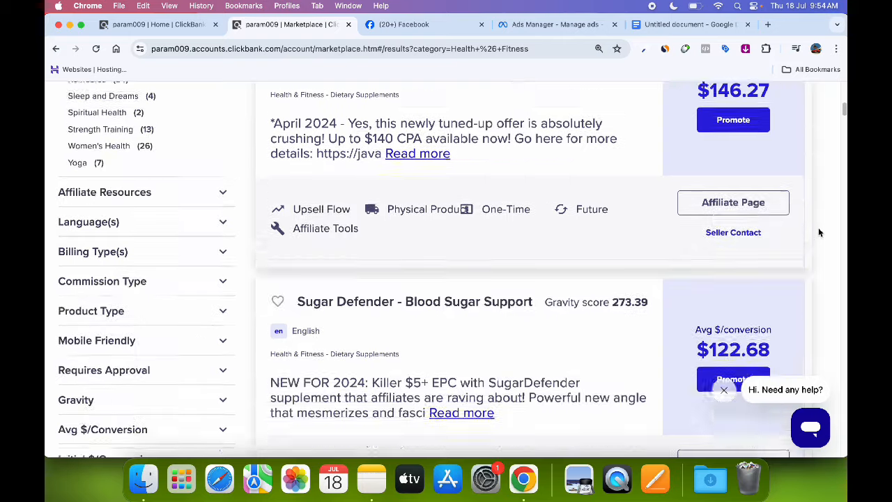
{"action": "scroll", "coordinate": [597, 225], "scroll_direction": "down", "scroll_amount": 8}
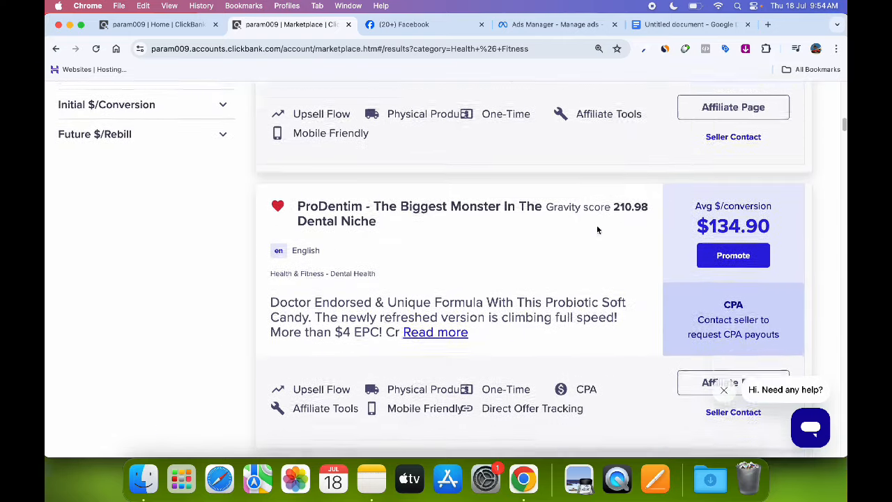
{"action": "scroll", "coordinate": [546, 226], "scroll_direction": "down", "scroll_amount": 2}
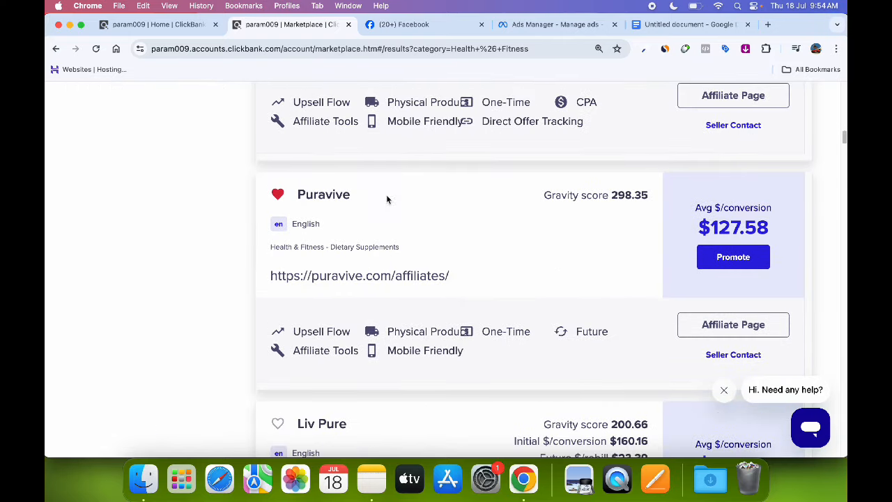
Step: Check the average payout per conversion of Puravive, Sumatra Slim Belly Tonic, RENEW and the offers around them
{"action": "left_click_drag", "start_coordinate": [783, 229], "coordinate": [703, 228]}
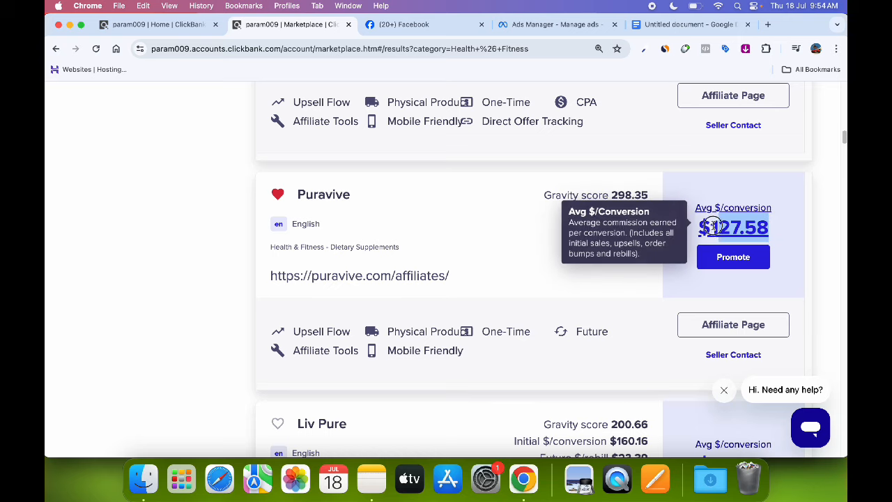
{"action": "scroll", "coordinate": [811, 223], "scroll_direction": "down", "scroll_amount": 5}
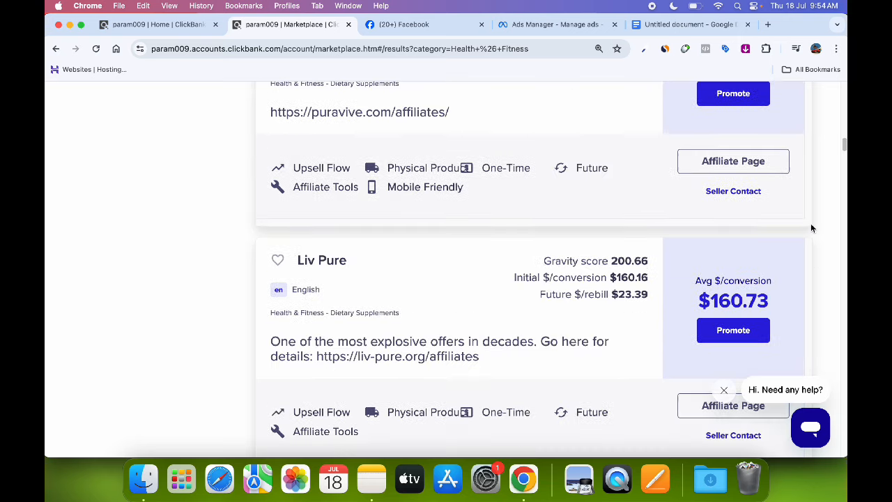
{"action": "scroll", "coordinate": [406, 257], "scroll_direction": "down", "scroll_amount": 1}
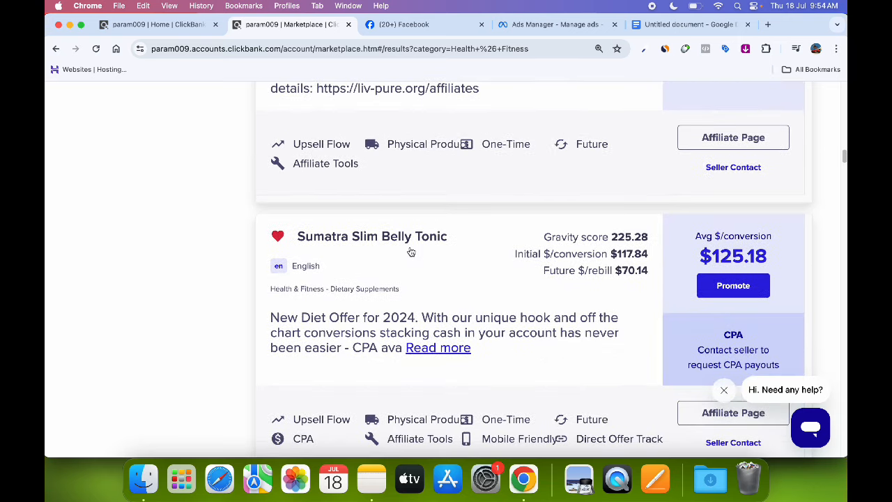
{"action": "left_click_drag", "start_coordinate": [798, 241], "coordinate": [698, 240]}
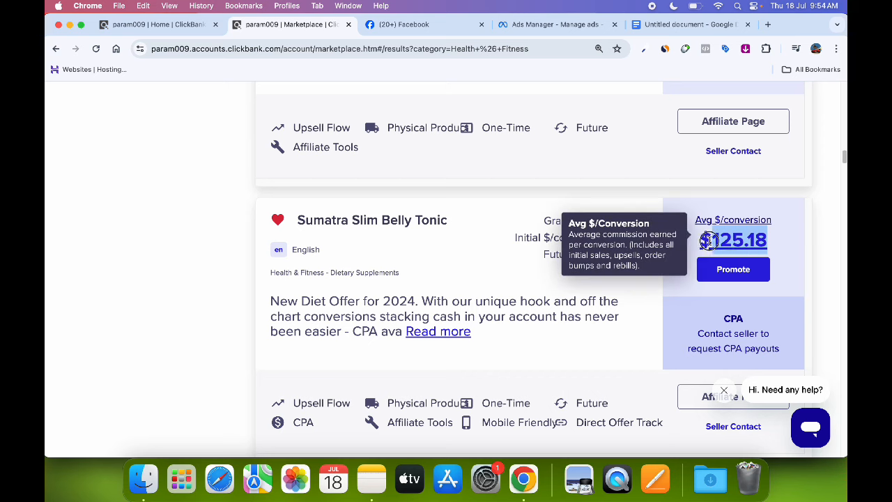
{"action": "left_click", "coordinate": [792, 240]}
{"action": "scroll", "coordinate": [792, 241], "scroll_direction": "down", "scroll_amount": 4}
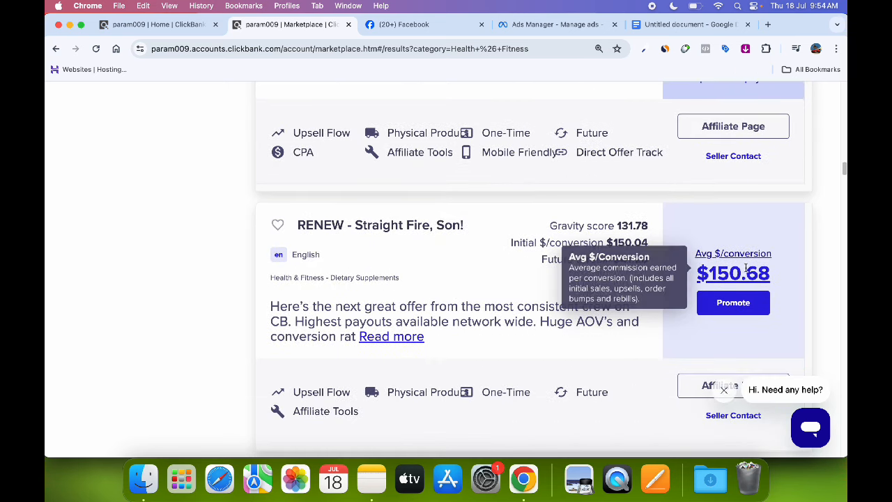
{"action": "left_click_drag", "start_coordinate": [786, 274], "coordinate": [693, 278]}
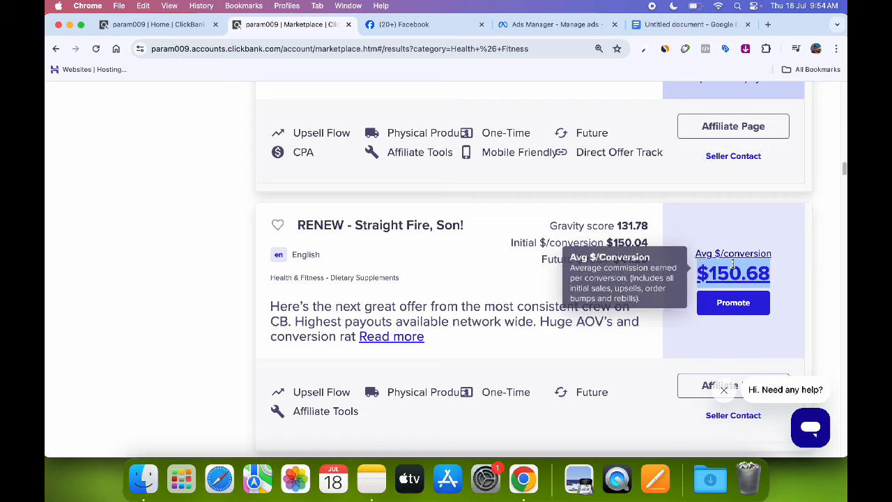
{"action": "left_click", "coordinate": [793, 245]}
{"action": "scroll", "coordinate": [794, 247], "scroll_direction": "down", "scroll_amount": 4}
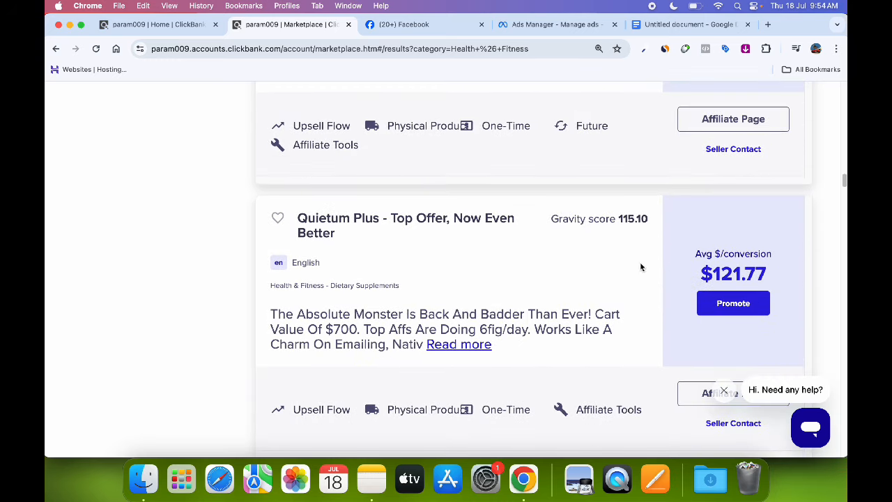
{"action": "scroll", "coordinate": [639, 262], "scroll_direction": "up", "scroll_amount": 4}
Step: Return to the Google Docs document and add the line "Offers- sumatra,renew, puravive,java burn" below the payout requirement, separated by a blank line
{"action": "left_click", "coordinate": [705, 26]}
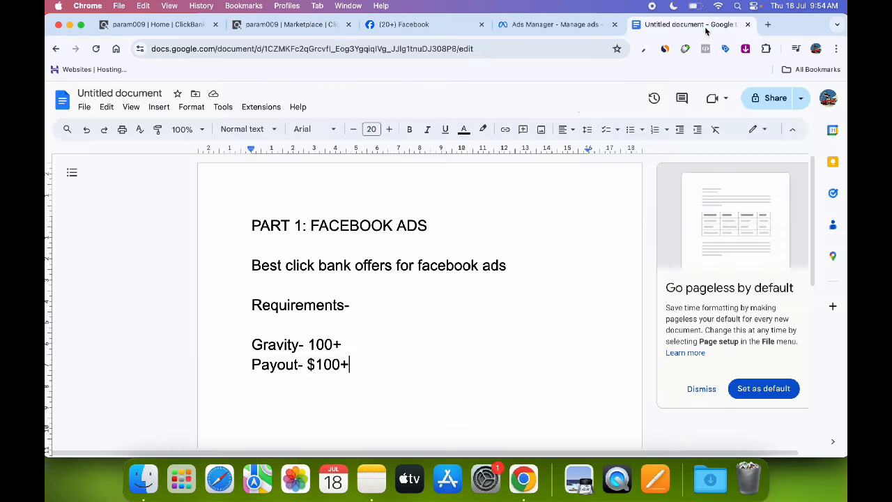
{"action": "double_click", "coordinate": [373, 324]}
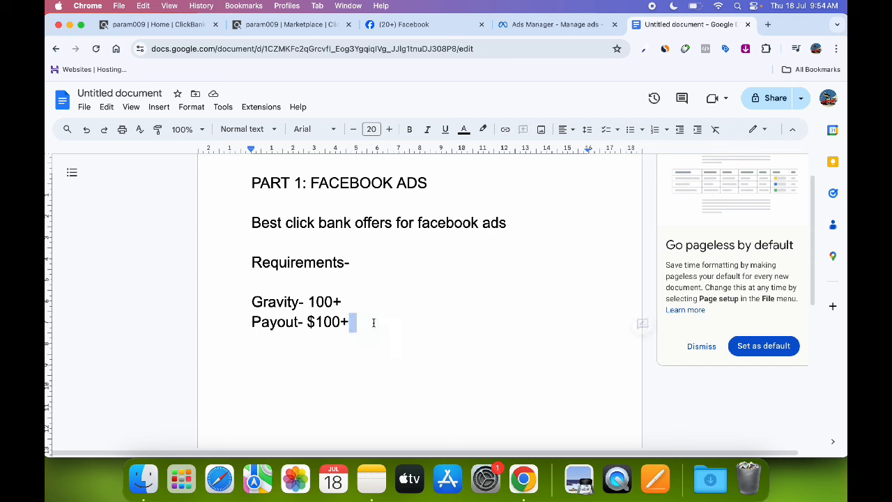
{"action": "left_click", "coordinate": [370, 320]}
{"action": "key", "text": "Return"}
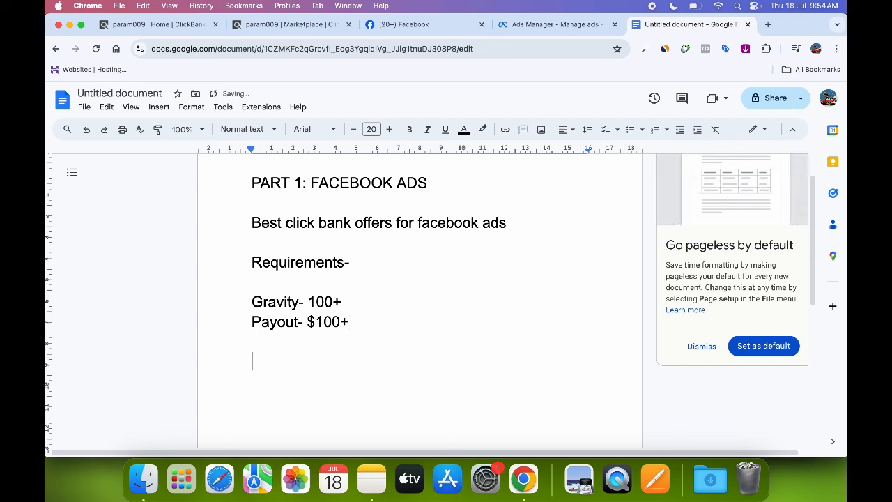
{"action": "type", "text": "offer"}
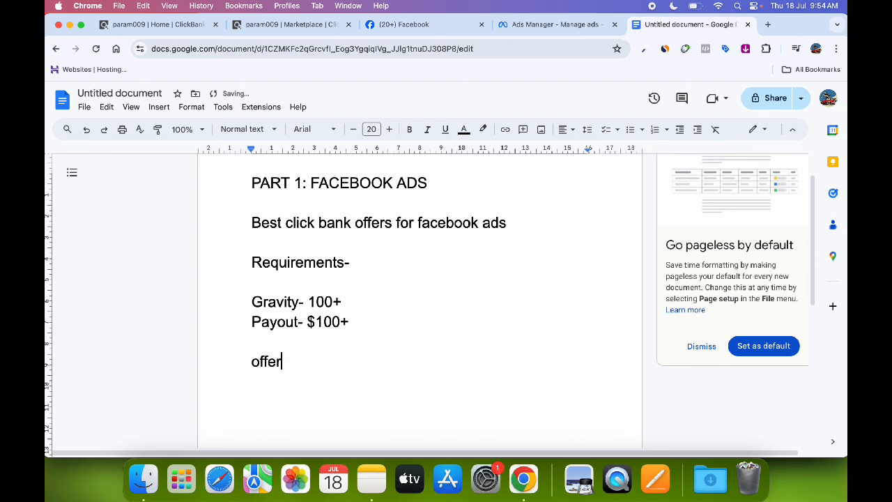
{"action": "type", "text": "s- su"}
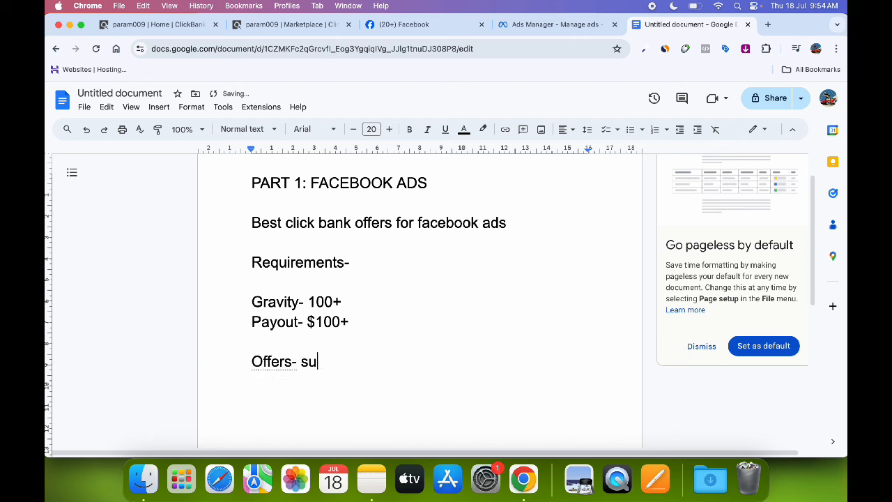
{"action": "type", "text": "matra,"}
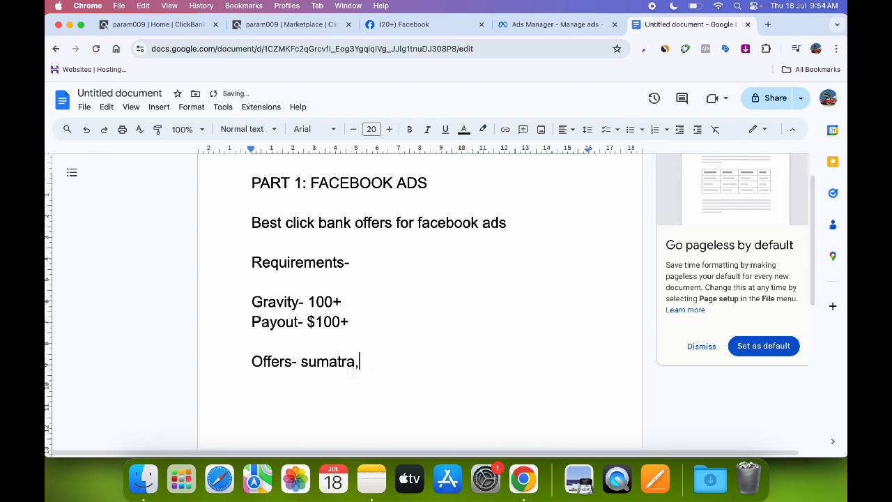
{"action": "type", "text": "renew"}
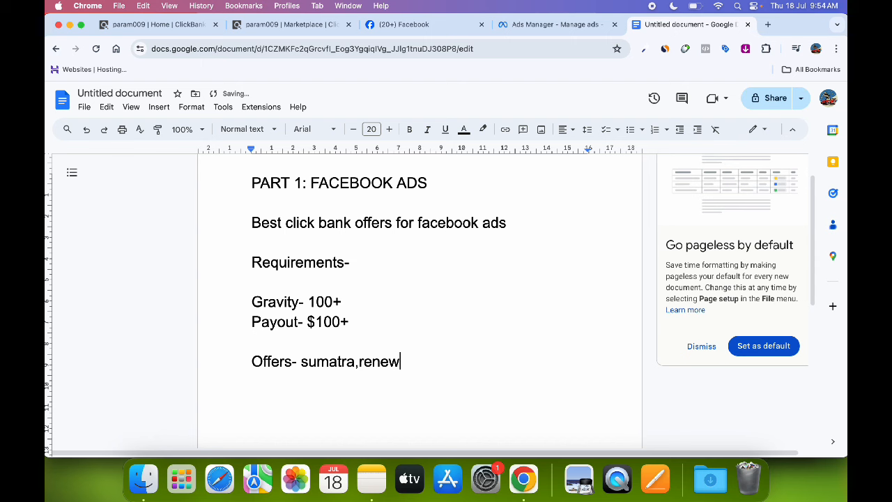
{"action": "type", "text": ", puravive,java"}
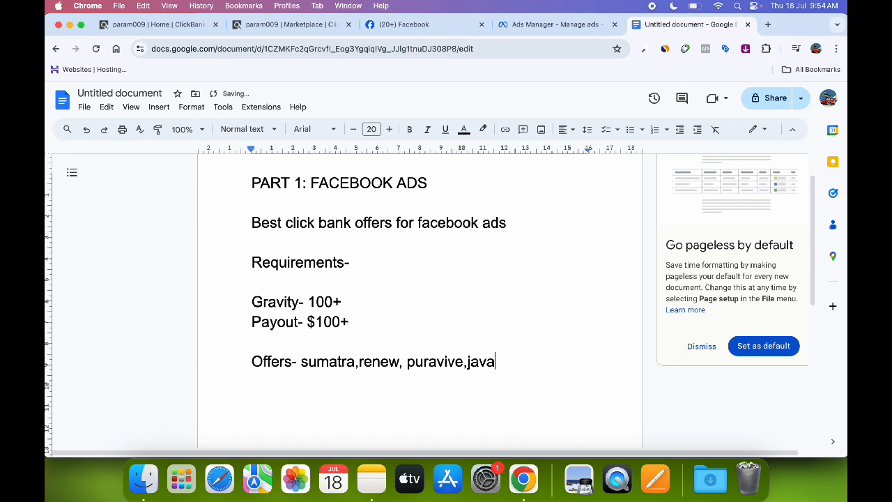
{"action": "type", "text": "burn"}
Step: Highlight puravive in the document's offers list and find the Puravive offer in the ClickBank Health & Fitness results
{"action": "scroll", "coordinate": [458, 247], "scroll_direction": "down", "scroll_amount": 2}
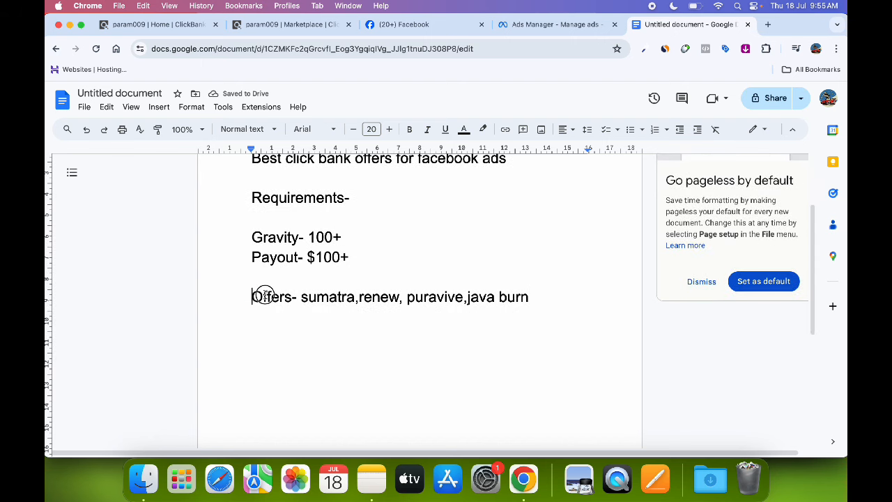
{"action": "left_click_drag", "start_coordinate": [253, 297], "coordinate": [453, 297]}
{"action": "left_click", "coordinate": [508, 295]}
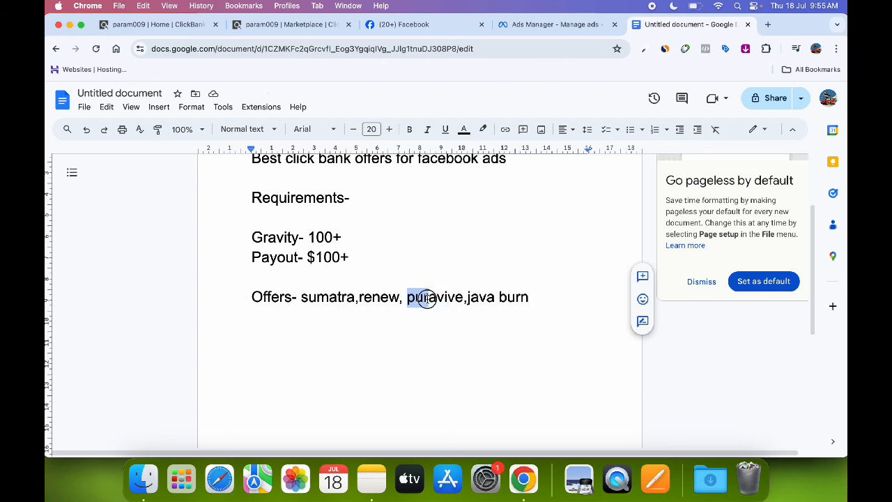
{"action": "left_click_drag", "start_coordinate": [410, 297], "coordinate": [465, 298]}
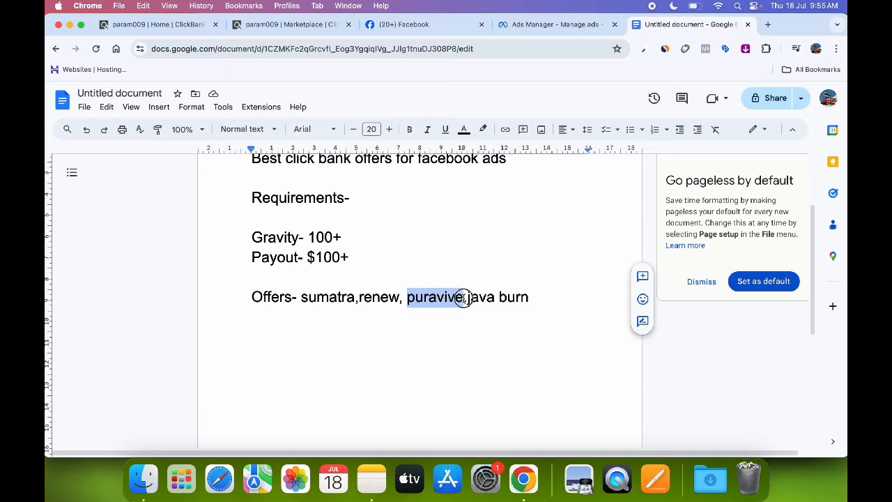
{"action": "left_click", "coordinate": [286, 24]}
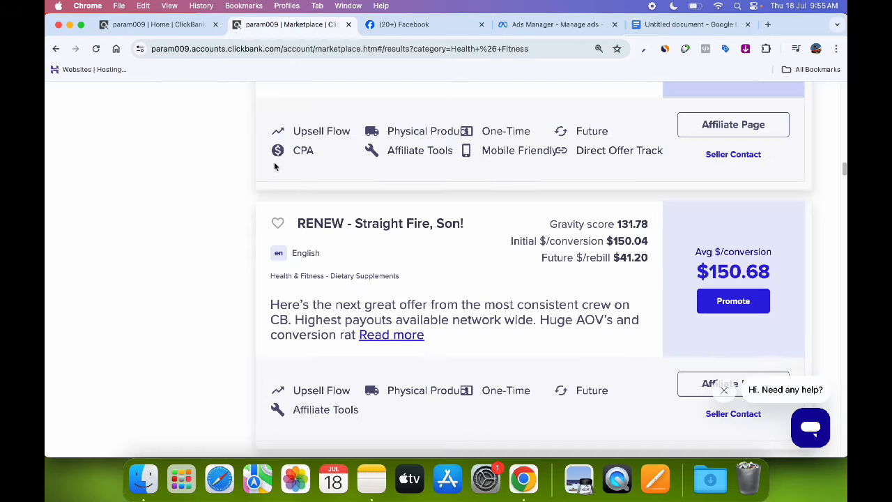
{"action": "scroll", "coordinate": [479, 232], "scroll_direction": "up", "scroll_amount": 10}
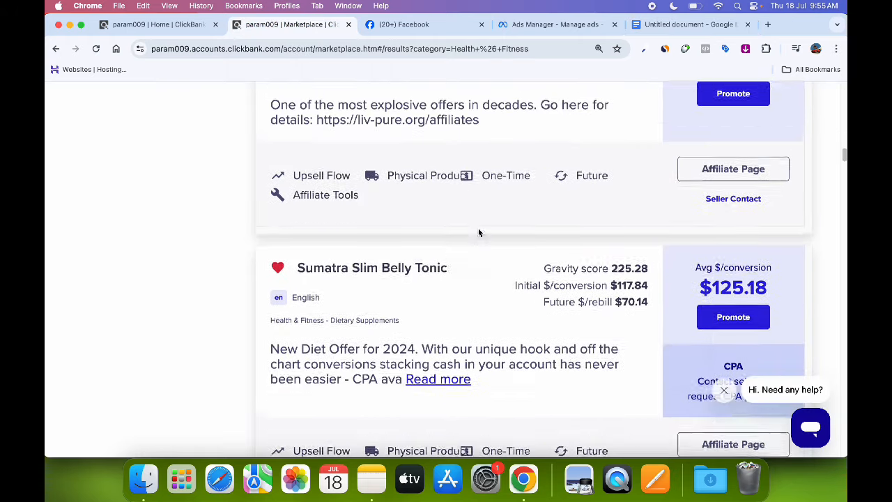
{"action": "scroll", "coordinate": [479, 232], "scroll_direction": "up", "scroll_amount": 2}
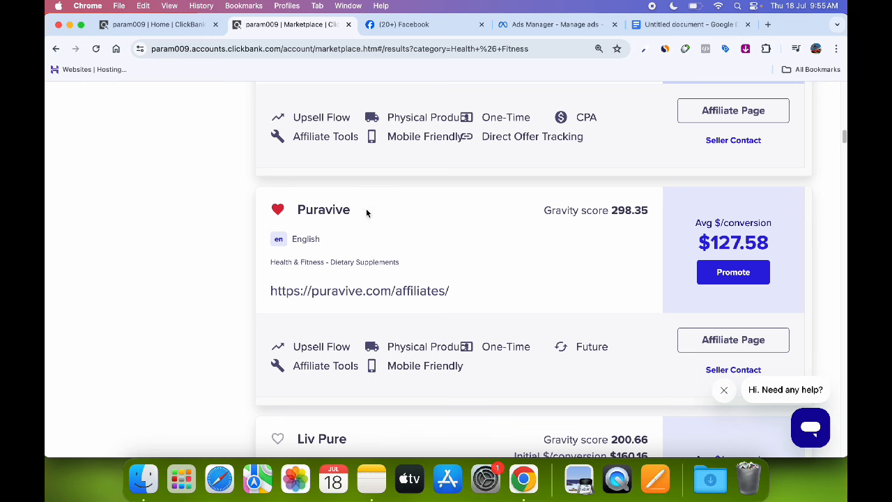
{"action": "scroll", "coordinate": [348, 218], "scroll_direction": "down", "scroll_amount": 1}
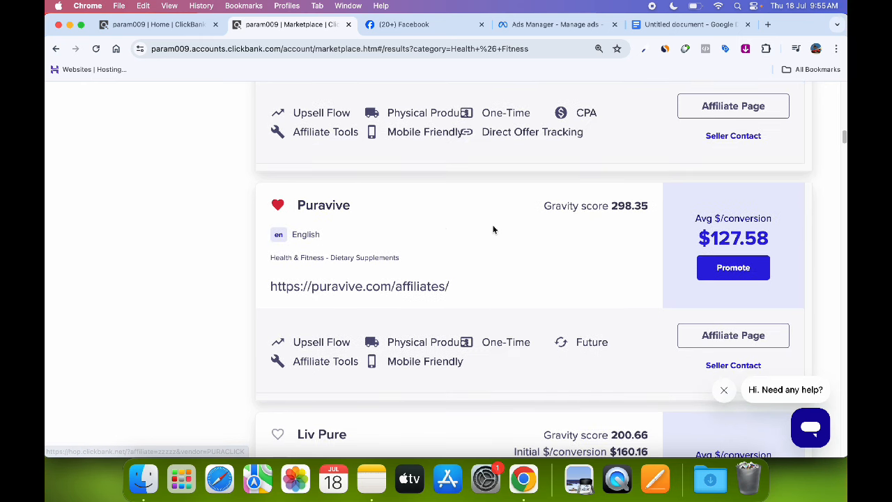
{"action": "scroll", "coordinate": [492, 230], "scroll_direction": "down", "scroll_amount": 1}
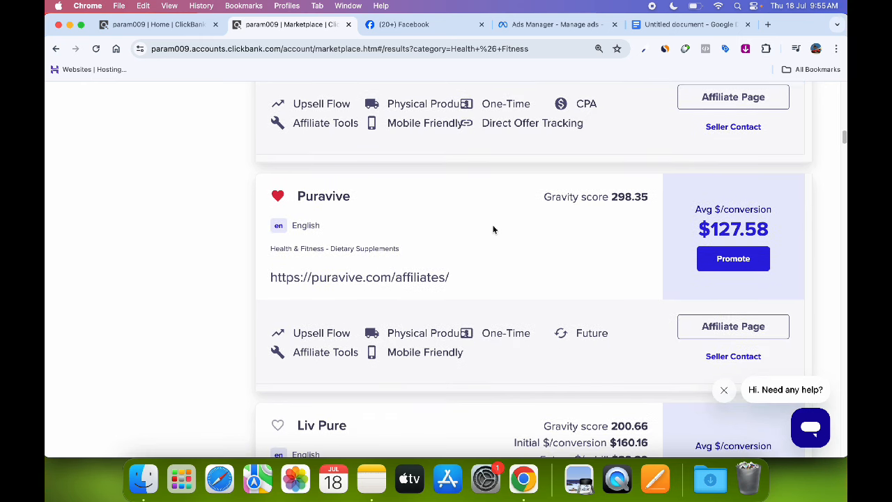
Step: Open the Puravive offer's affiliate page in a new browser tab and switch to it
{"action": "right_click", "coordinate": [705, 329]}
{"action": "left_click", "coordinate": [630, 296]}
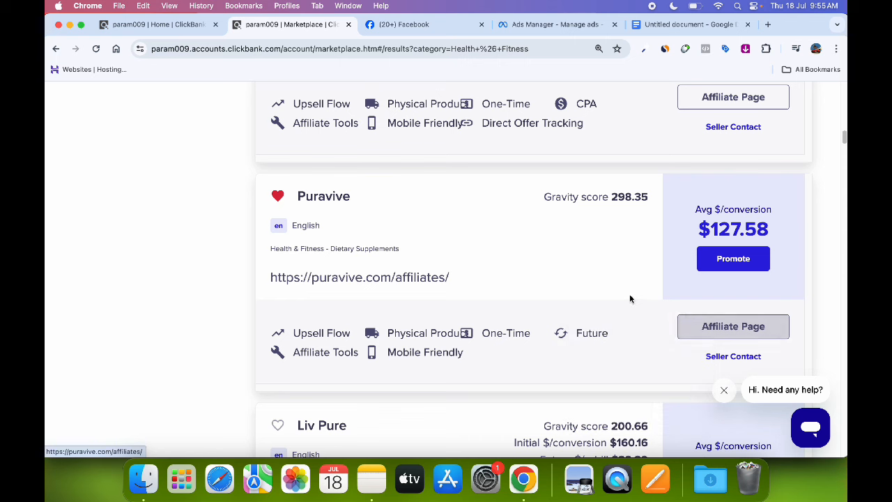
{"action": "right_click", "coordinate": [693, 324]}
{"action": "left_click", "coordinate": [706, 327]}
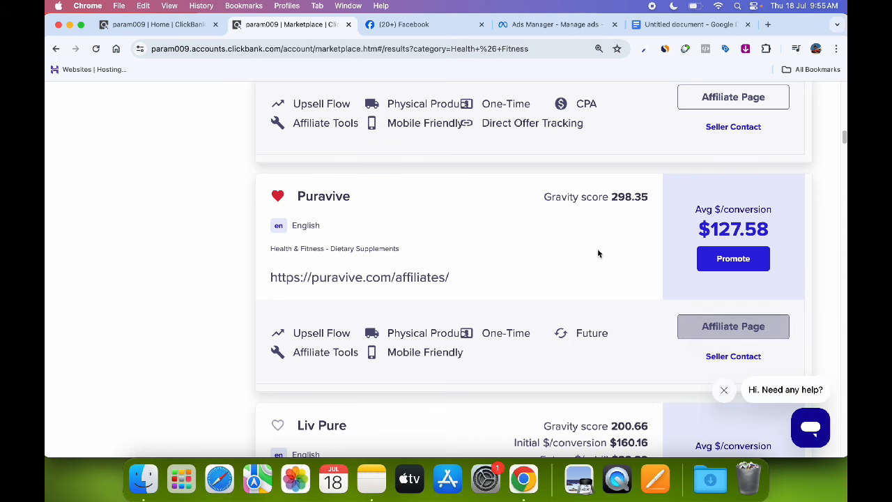
{"action": "left_click", "coordinate": [389, 28]}
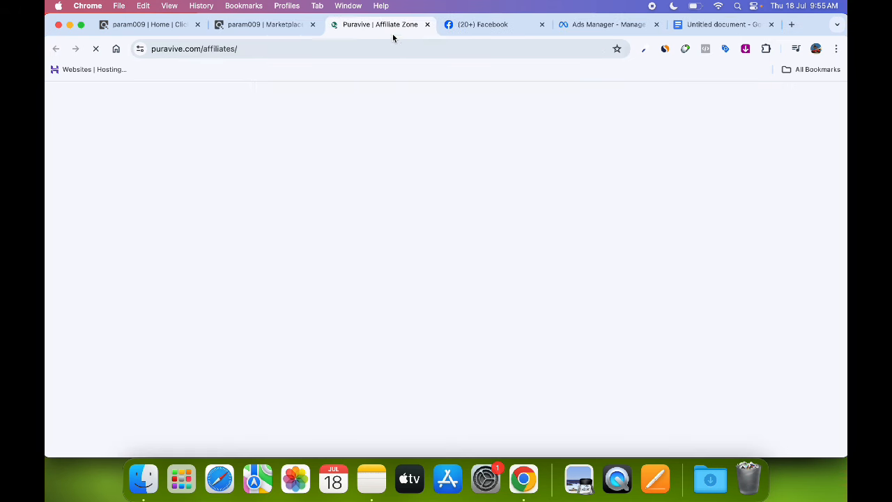
Step: Get started in Puravive's affiliate zone with ClickBank as the network and submit the affiliate's ClickBank ID
{"action": "scroll", "coordinate": [379, 180], "scroll_direction": "down", "scroll_amount": 5}
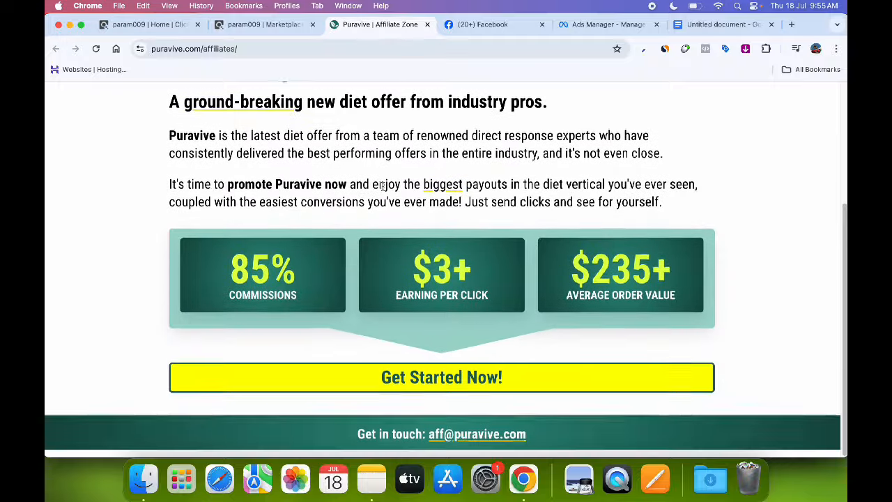
{"action": "left_click", "coordinate": [369, 388]}
{"action": "left_click", "coordinate": [410, 355]}
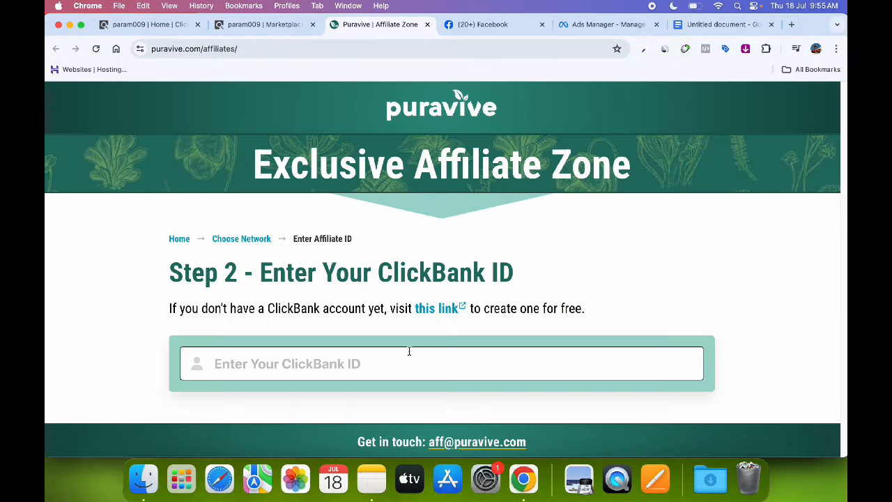
{"action": "left_click", "coordinate": [377, 362]}
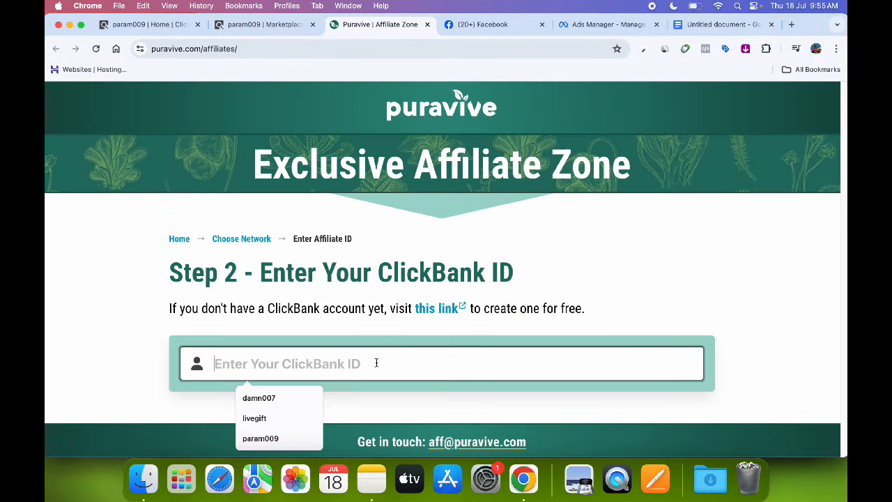
{"action": "left_click", "coordinate": [258, 437]}
{"action": "left_click", "coordinate": [370, 433]}
Step: Look through Puravive's affiliate resources and copy the ClickBank tracking link
{"action": "scroll", "coordinate": [456, 332], "scroll_direction": "down", "scroll_amount": 10}
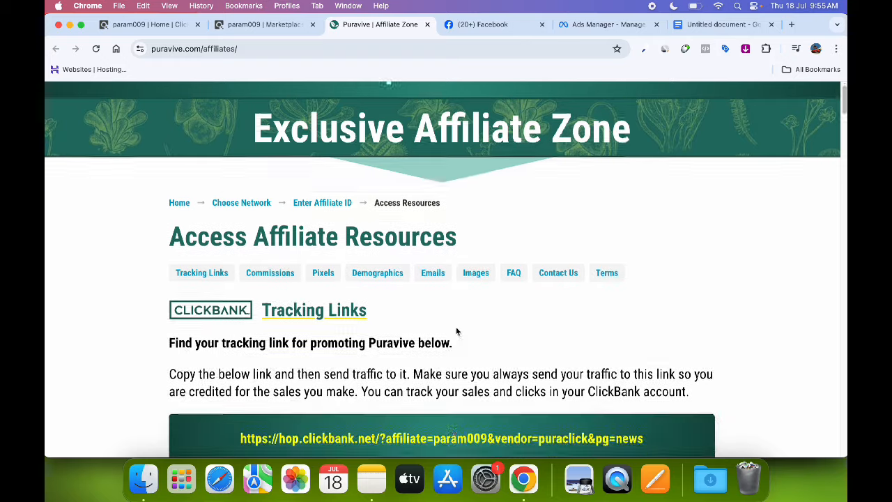
{"action": "scroll", "coordinate": [498, 281], "scroll_direction": "down", "scroll_amount": 15}
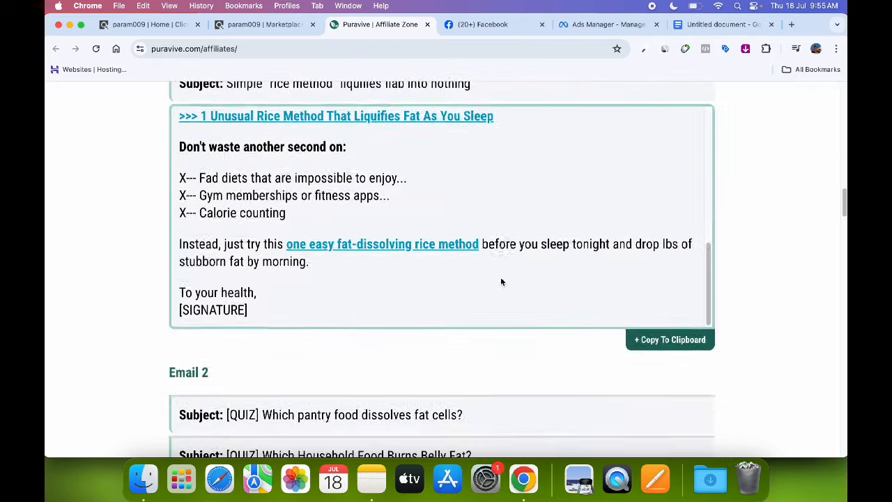
{"action": "scroll", "coordinate": [502, 281], "scroll_direction": "up", "scroll_amount": 5}
{"action": "scroll", "coordinate": [722, 236], "scroll_direction": "up", "scroll_amount": 15}
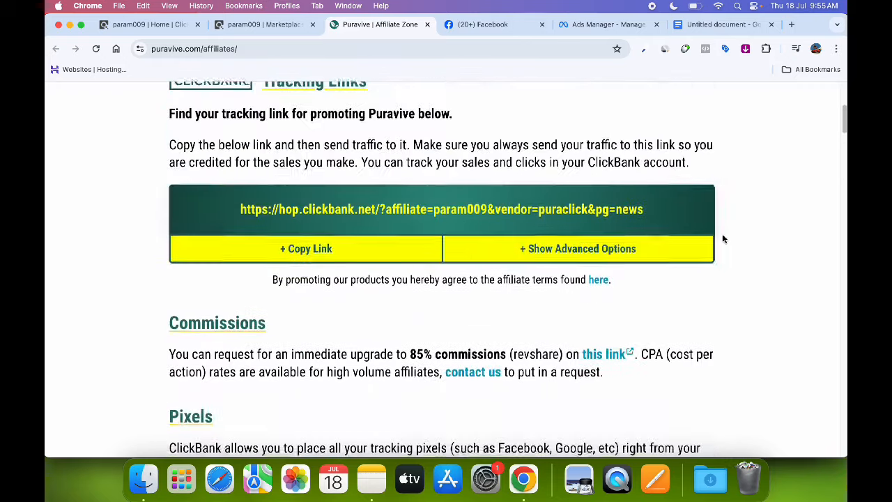
{"action": "left_click", "coordinate": [311, 260]}
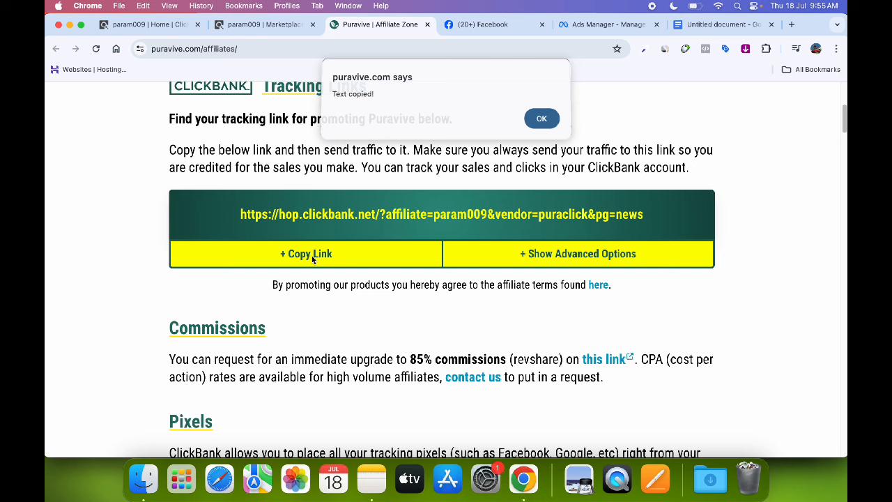
{"action": "left_click", "coordinate": [540, 119]}
Step: Open the copied Puravive tracking link in a new browser tab
{"action": "left_click", "coordinate": [791, 25]}
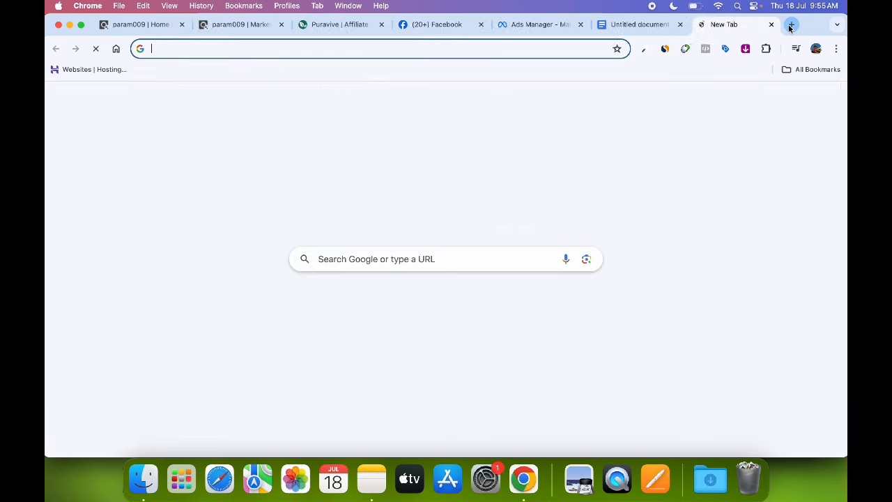
{"action": "key", "text": "super+v"}
{"action": "key", "text": "Return"}
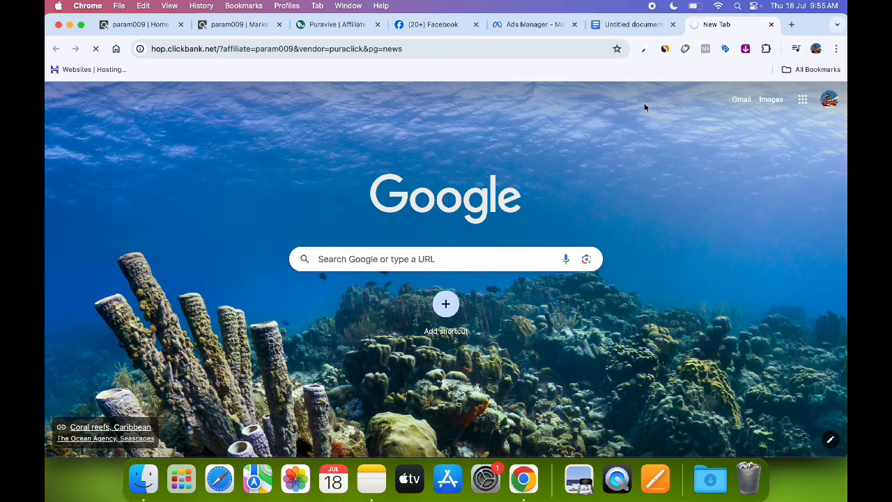
Step: Examine the Puravive sales page from its headline and video down to the scientific references and footer
{"action": "scroll", "coordinate": [498, 163], "scroll_direction": "down", "scroll_amount": 5}
{"action": "scroll", "coordinate": [498, 164], "scroll_direction": "down", "scroll_amount": 5}
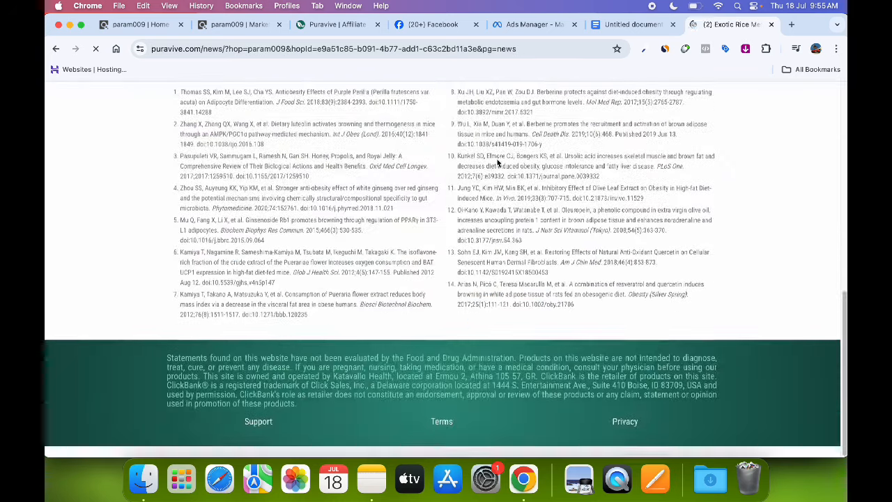
{"action": "scroll", "coordinate": [443, 124], "scroll_direction": "up", "scroll_amount": 15}
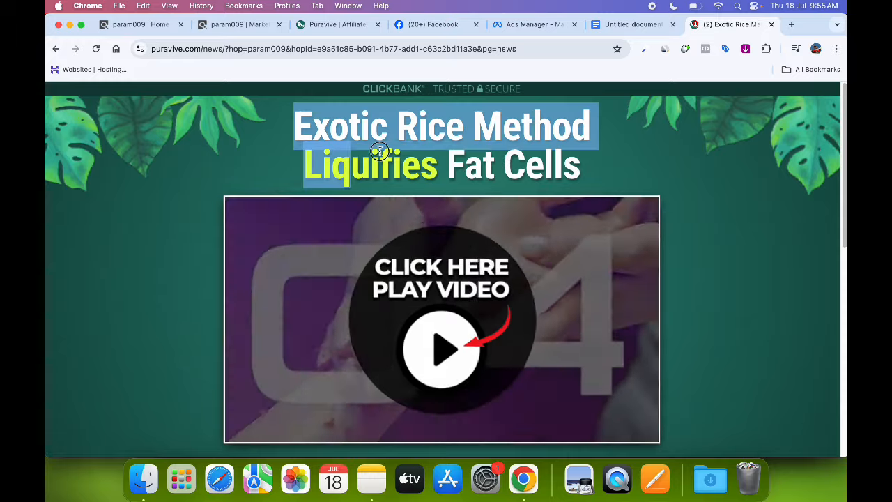
{"action": "scroll", "coordinate": [695, 185], "scroll_direction": "down", "scroll_amount": 3}
{"action": "scroll", "coordinate": [696, 183], "scroll_direction": "down", "scroll_amount": 6}
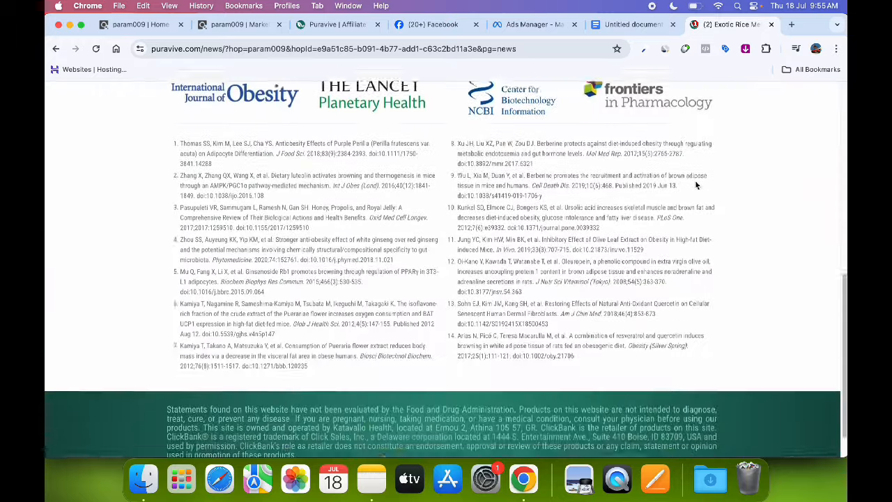
{"action": "scroll", "coordinate": [695, 182], "scroll_direction": "up", "scroll_amount": 8}
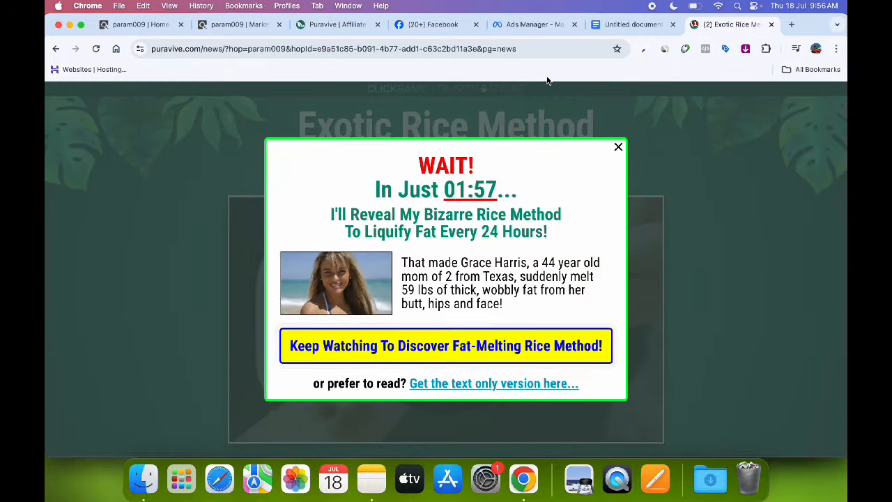
Step: Return to the Google Docs document and review the offers line together with the gravity and payout requirements
{"action": "left_click", "coordinate": [617, 27]}
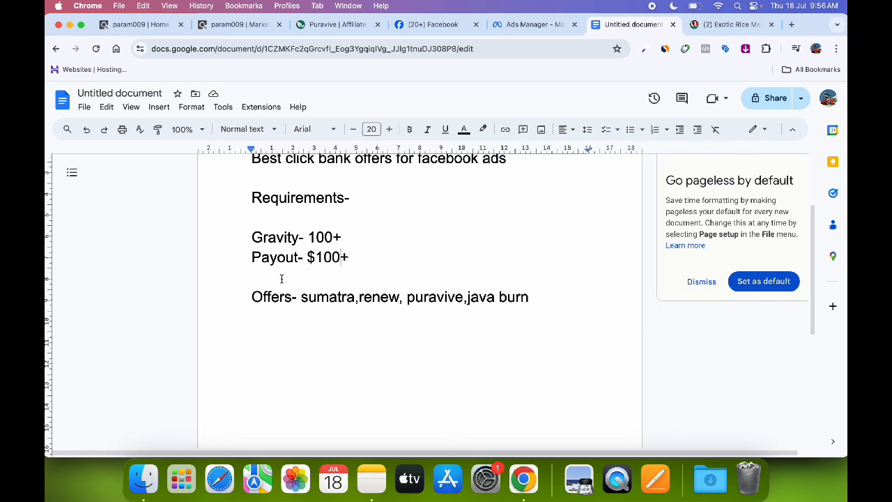
{"action": "left_click_drag", "start_coordinate": [236, 291], "coordinate": [471, 307]}
{"action": "left_click", "coordinate": [528, 297]}
{"action": "scroll", "coordinate": [526, 279], "scroll_direction": "up", "scroll_amount": 2}
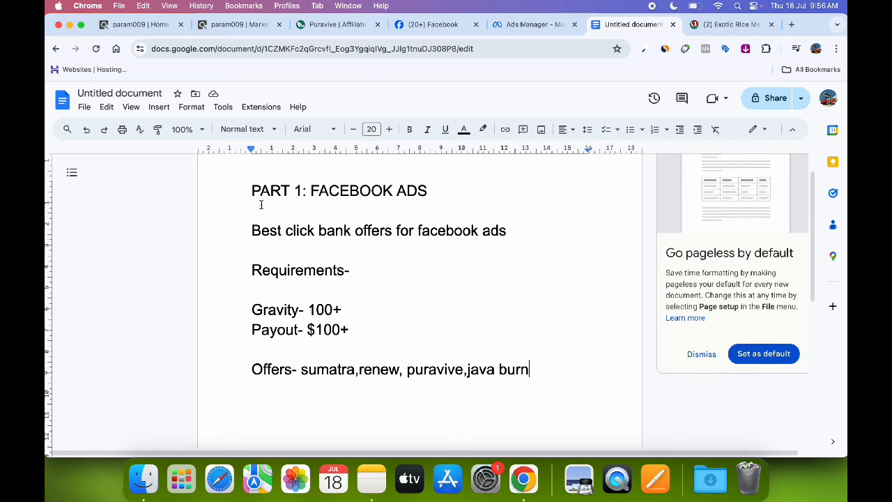
{"action": "scroll", "coordinate": [261, 205], "scroll_direction": "down", "scroll_amount": 2}
{"action": "left_click_drag", "start_coordinate": [265, 304], "coordinate": [472, 317]}
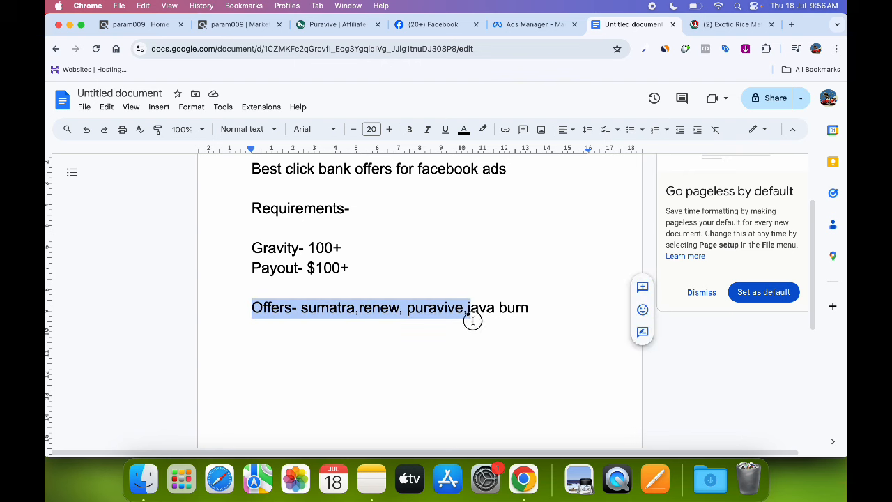
Step: Add a new line reading "My landing Pages-" below the offers line in the document
{"action": "left_click", "coordinate": [564, 313]}
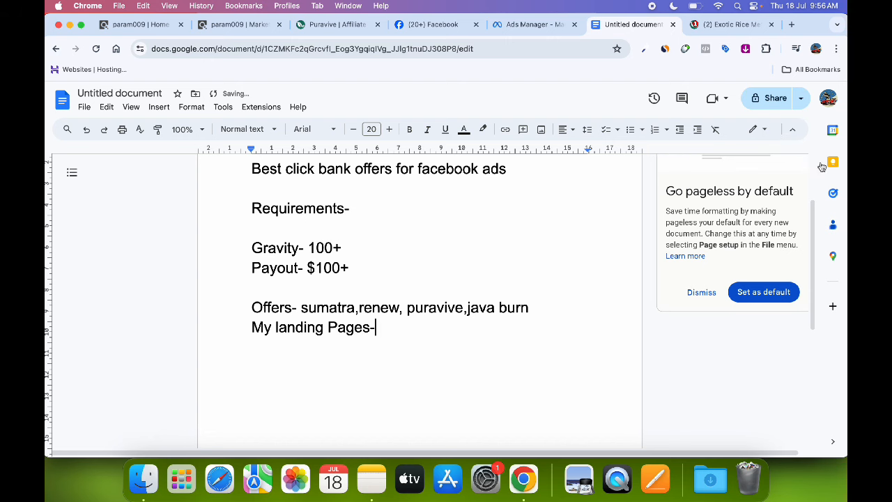
Step: Open systeme.io in a new browser tab, dismiss the lifetime access offer, and sign in to the dashboard
{"action": "left_click", "coordinate": [792, 25]}
{"action": "type", "text": "sys"}
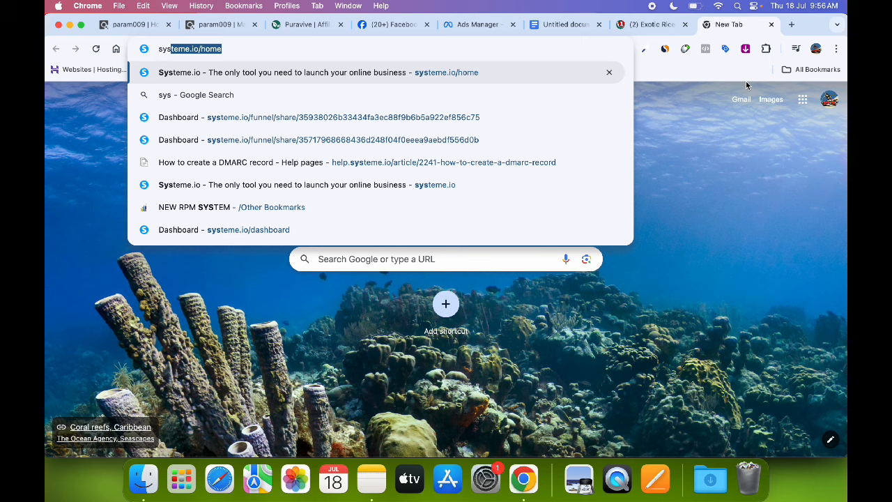
{"action": "key", "text": "Return"}
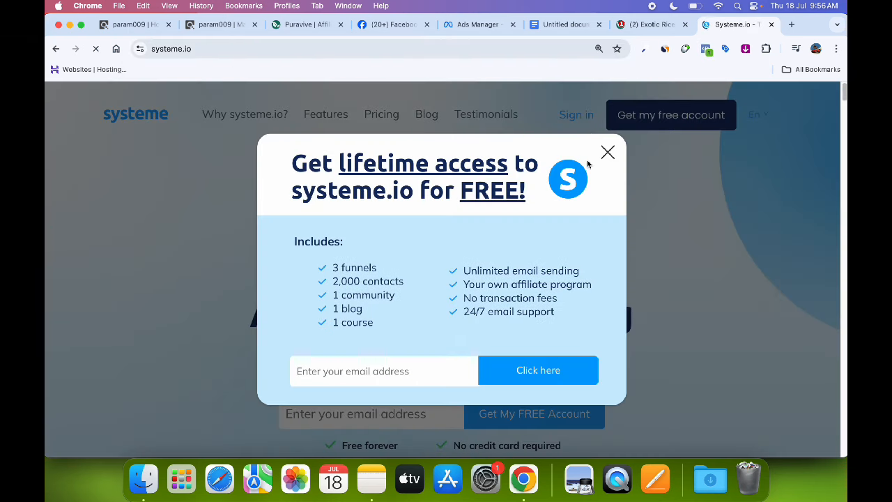
{"action": "left_click", "coordinate": [608, 153]}
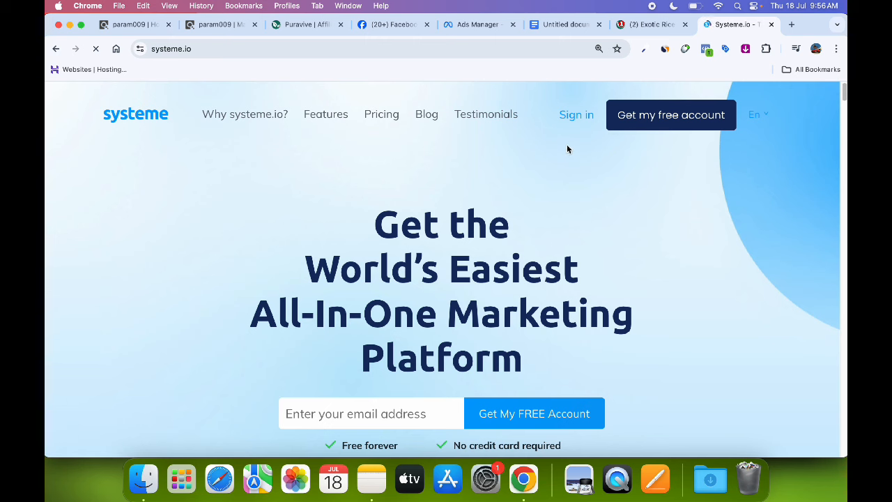
{"action": "left_click", "coordinate": [584, 120]}
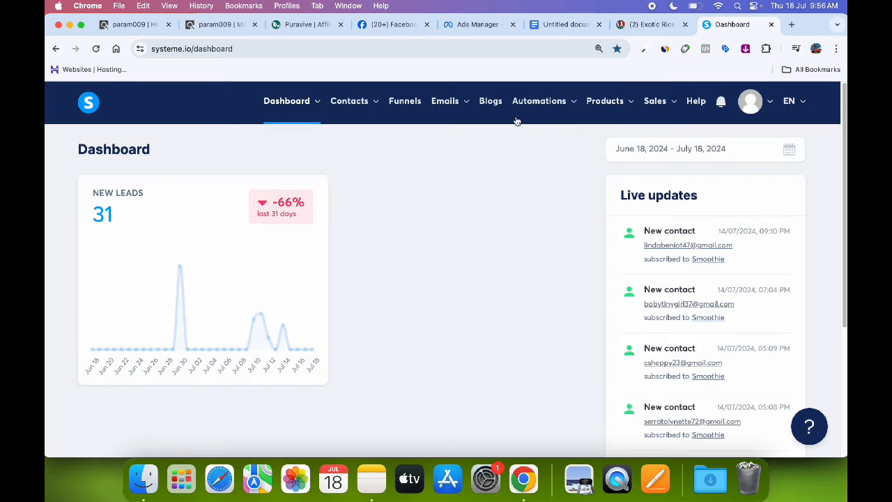
Step: Open the Click Bank funnel and open its Smoothie sales page in the page editor
{"action": "left_click", "coordinate": [405, 104]}
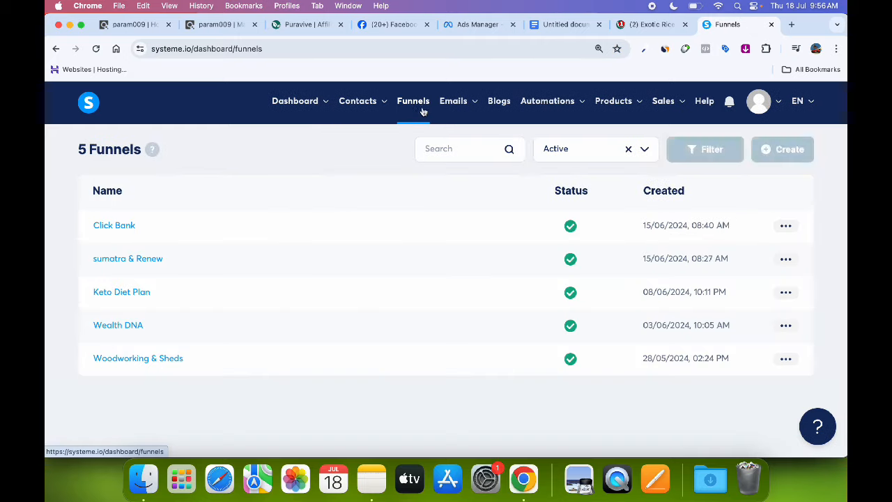
{"action": "left_click", "coordinate": [122, 228]}
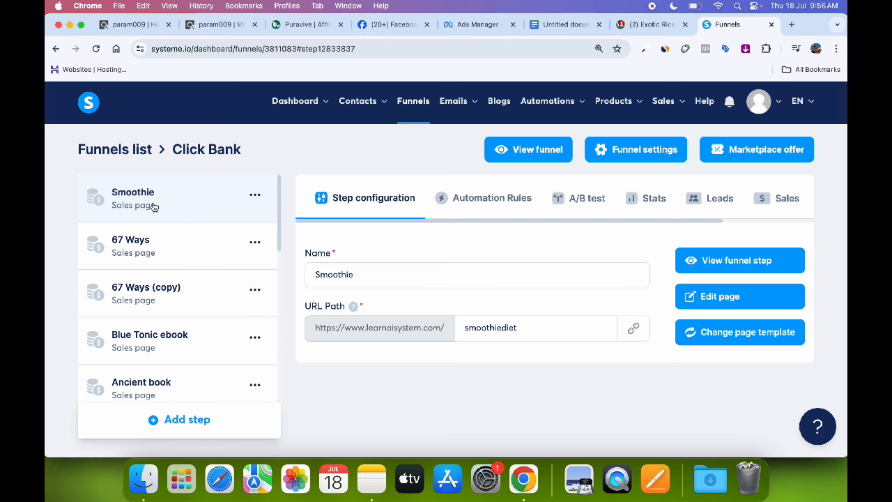
{"action": "scroll", "coordinate": [154, 230], "scroll_direction": "down", "scroll_amount": 10}
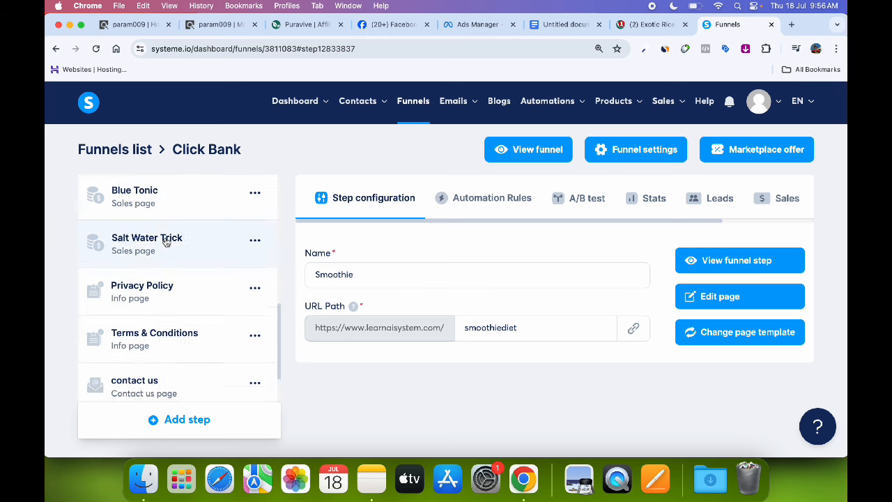
{"action": "scroll", "coordinate": [166, 241], "scroll_direction": "up", "scroll_amount": 10}
{"action": "left_click", "coordinate": [182, 213]}
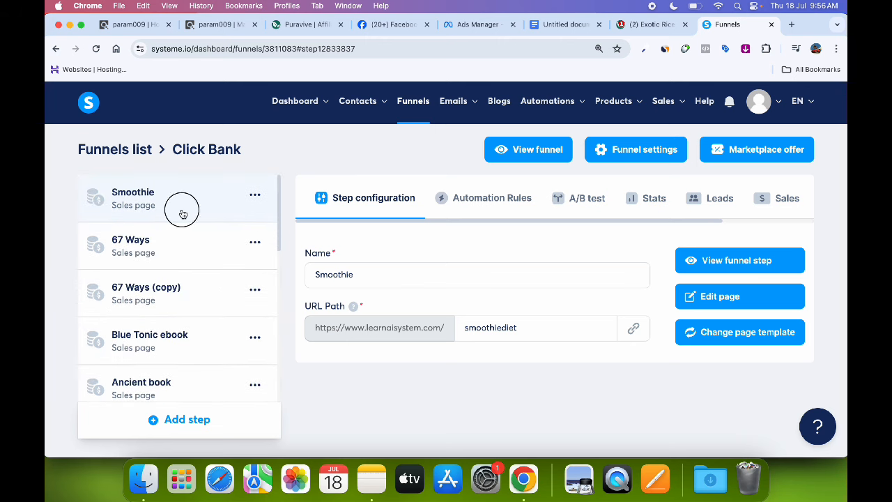
{"action": "left_click", "coordinate": [631, 334]}
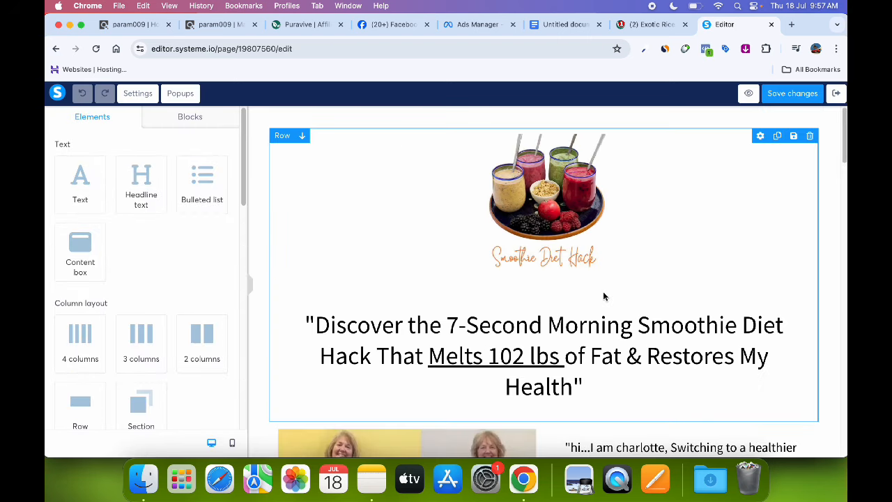
Step: Examine the Smoothie page from its headline through the testimonials to the call-to-action button, and return to the funnel
{"action": "scroll", "coordinate": [604, 296], "scroll_direction": "down", "scroll_amount": 5}
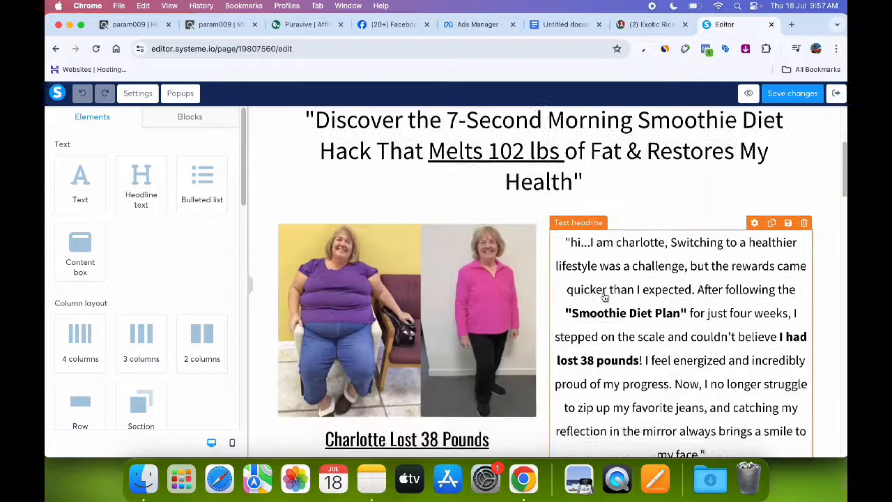
{"action": "scroll", "coordinate": [603, 296], "scroll_direction": "down", "scroll_amount": 18}
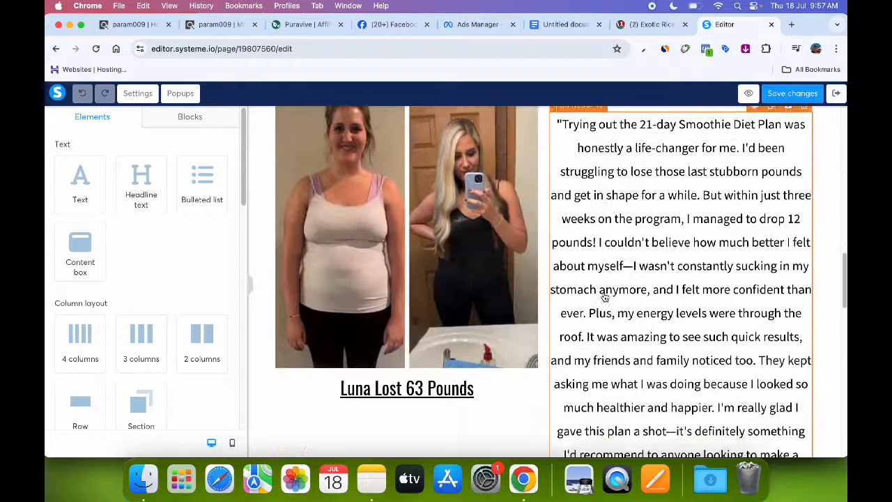
{"action": "scroll", "coordinate": [604, 296], "scroll_direction": "down", "scroll_amount": 10}
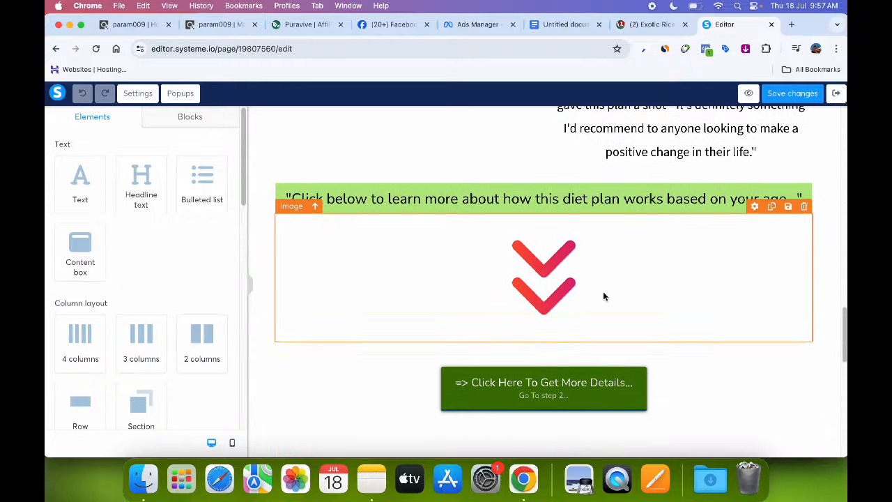
{"action": "scroll", "coordinate": [604, 296], "scroll_direction": "down", "scroll_amount": 2}
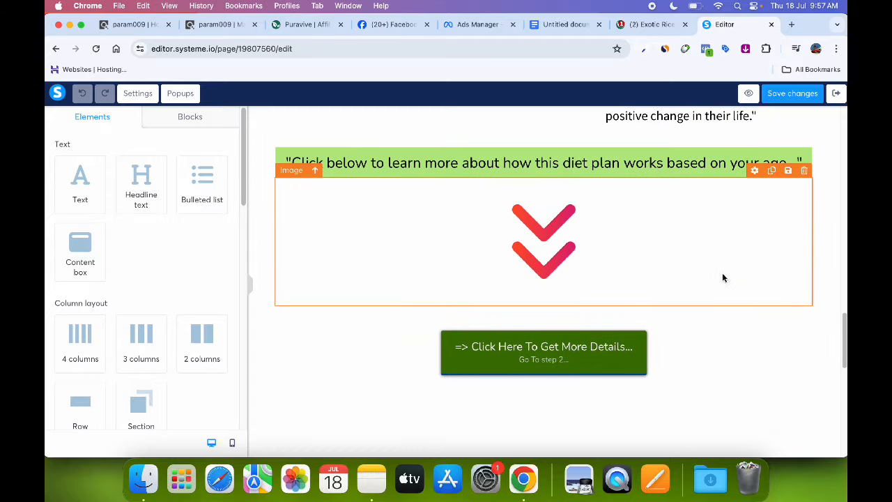
{"action": "scroll", "coordinate": [627, 265], "scroll_direction": "up", "scroll_amount": 15}
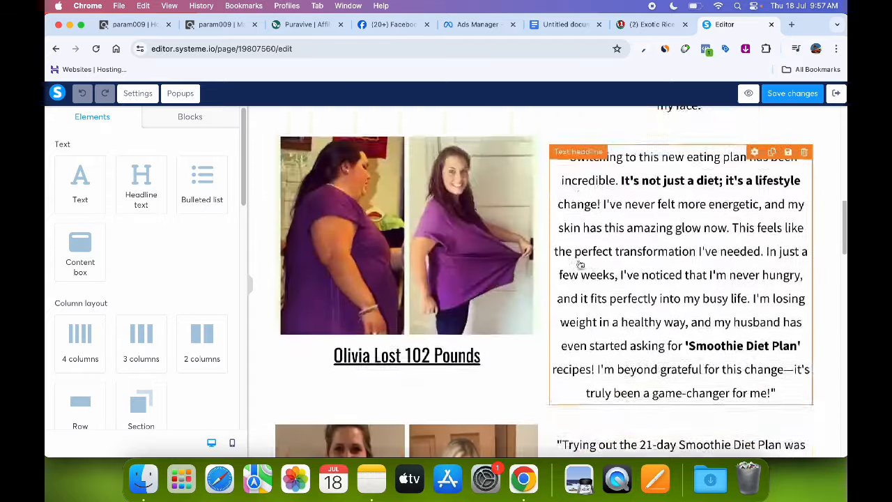
{"action": "scroll", "coordinate": [579, 265], "scroll_direction": "up", "scroll_amount": 15}
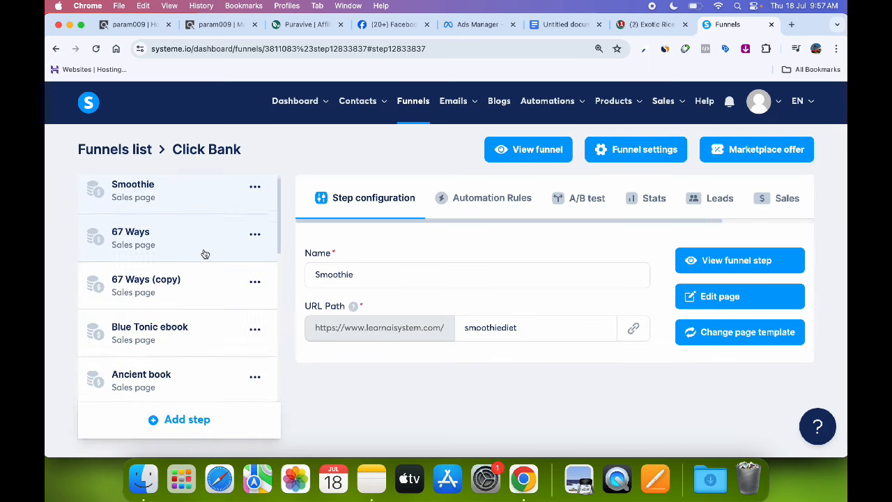
Step: Find the Yummy Tea sales page among the funnel steps and open it in the page editor
{"action": "scroll", "coordinate": [198, 258], "scroll_direction": "down", "scroll_amount": 2}
{"action": "scroll", "coordinate": [166, 296], "scroll_direction": "down", "scroll_amount": 3}
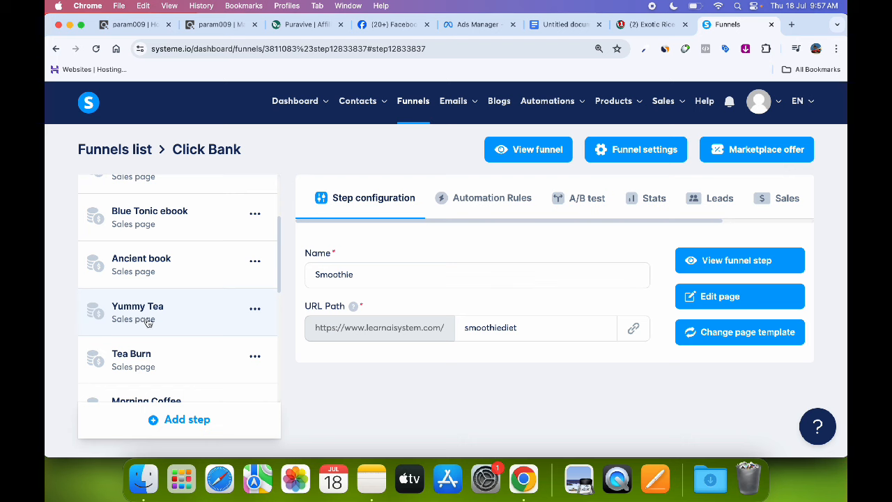
{"action": "left_click", "coordinate": [168, 315]}
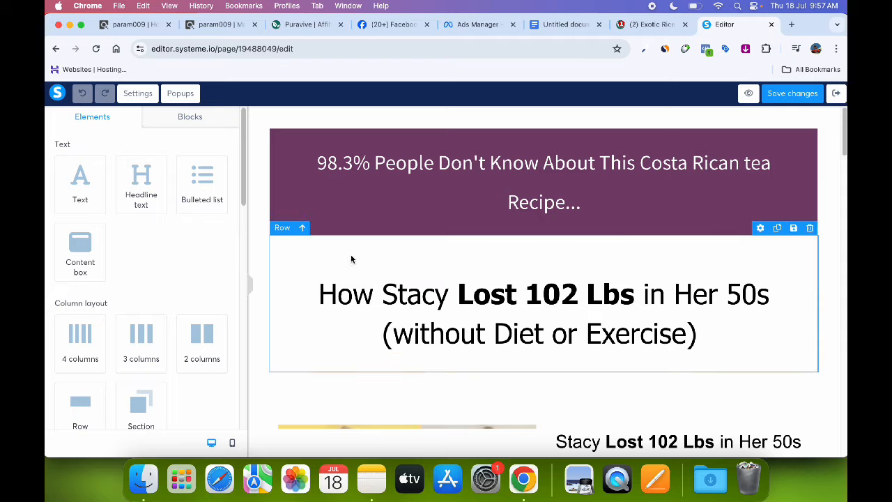
Step: Examine the Yummy Tea page's testimonials, call-to-action button and countdown timer, and return to the funnel
{"action": "scroll", "coordinate": [580, 223], "scroll_direction": "down", "scroll_amount": 7}
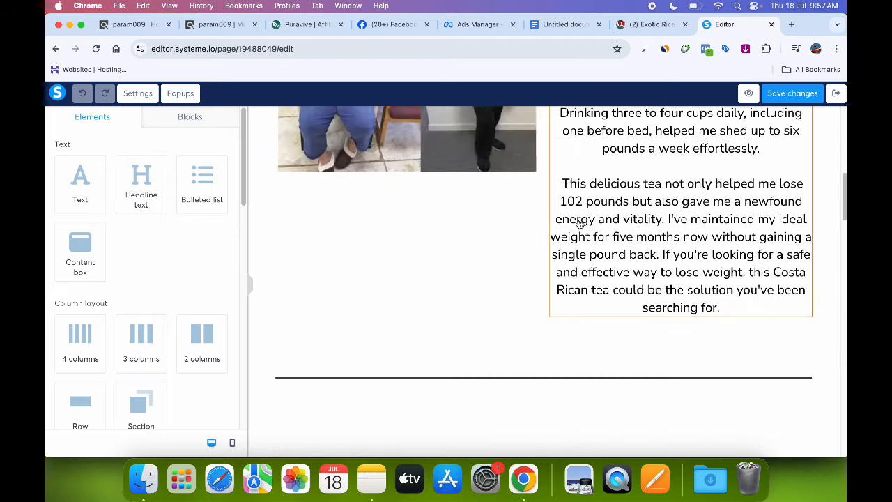
{"action": "scroll", "coordinate": [579, 223], "scroll_direction": "down", "scroll_amount": 15}
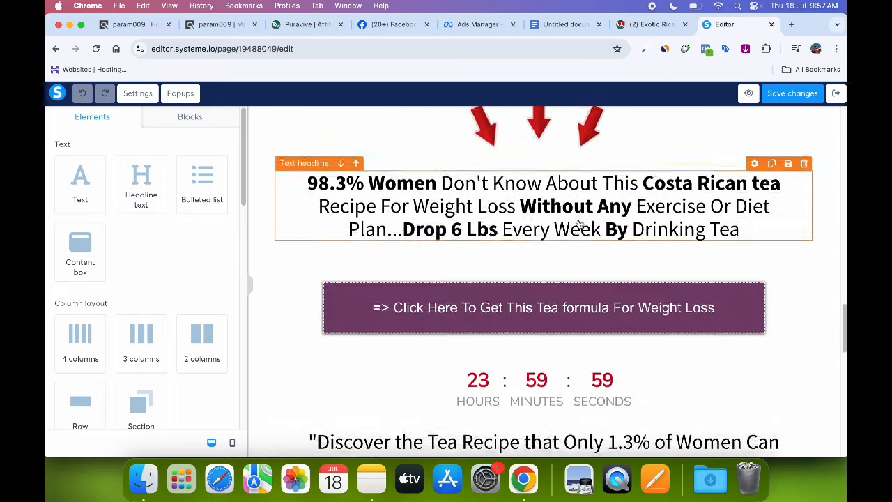
{"action": "scroll", "coordinate": [579, 223], "scroll_direction": "down", "scroll_amount": 2}
{"action": "scroll", "coordinate": [597, 248], "scroll_direction": "down", "scroll_amount": 4}
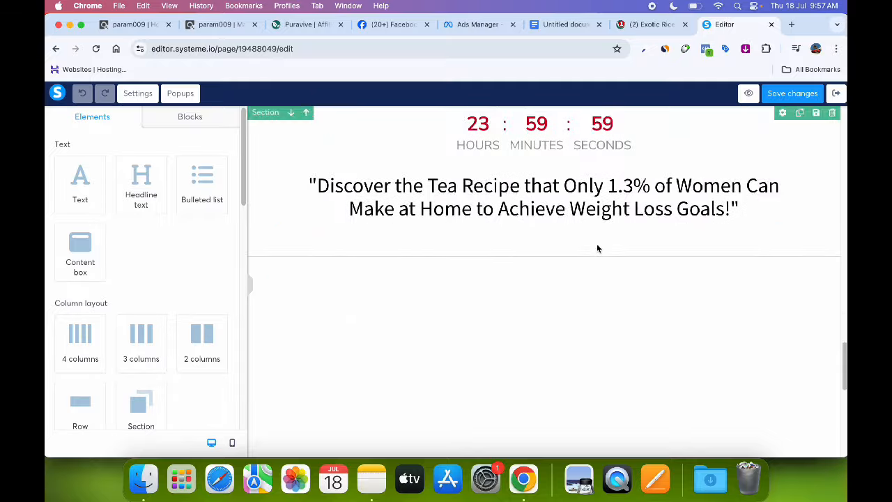
{"action": "scroll", "coordinate": [592, 245], "scroll_direction": "up", "scroll_amount": 15}
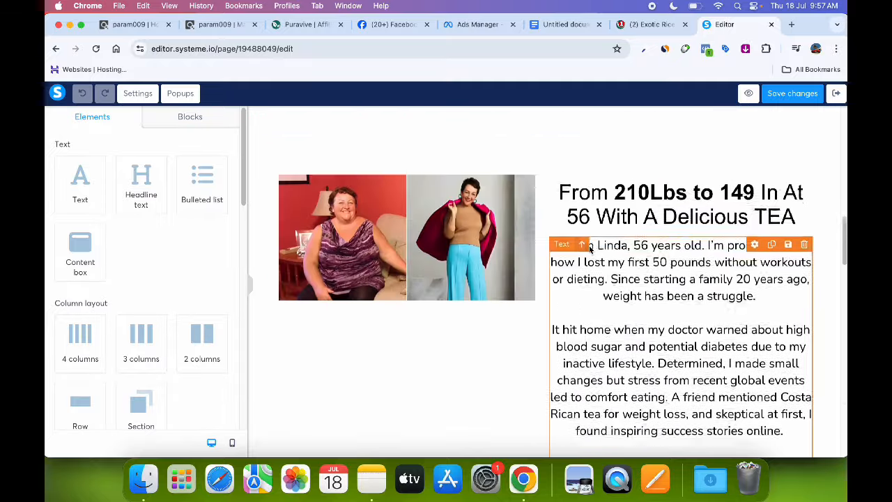
{"action": "scroll", "coordinate": [590, 248], "scroll_direction": "up", "scroll_amount": 15}
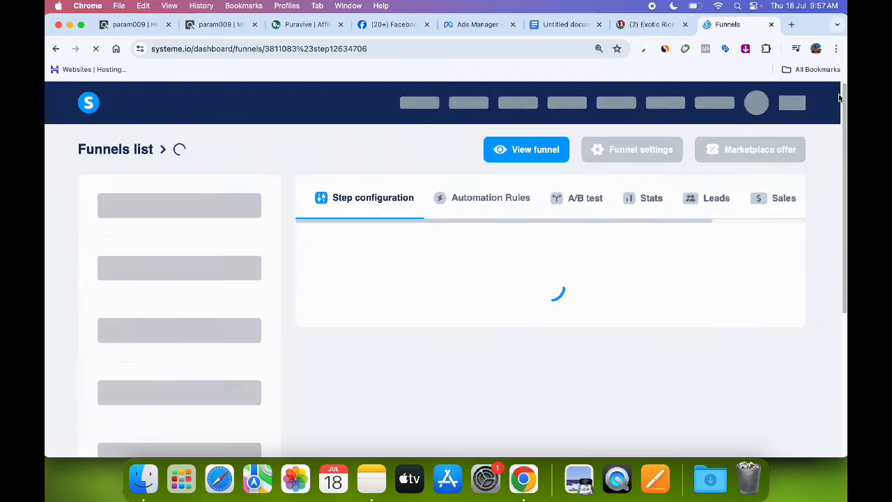
Step: Find the Blue Tonic sales page among the funnel steps and open it in the page editor
{"action": "scroll", "coordinate": [203, 282], "scroll_direction": "down", "scroll_amount": 1}
{"action": "scroll", "coordinate": [202, 283], "scroll_direction": "down", "scroll_amount": 5}
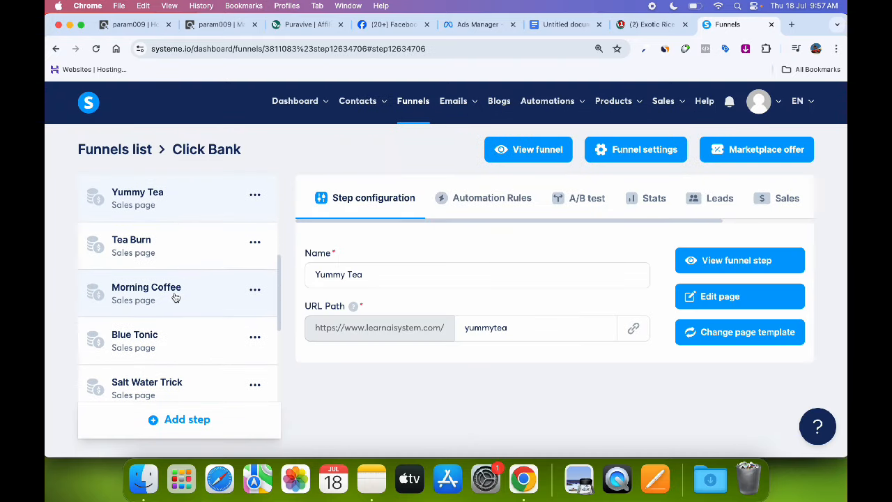
{"action": "scroll", "coordinate": [174, 295], "scroll_direction": "down", "scroll_amount": 1}
{"action": "left_click", "coordinate": [174, 308]}
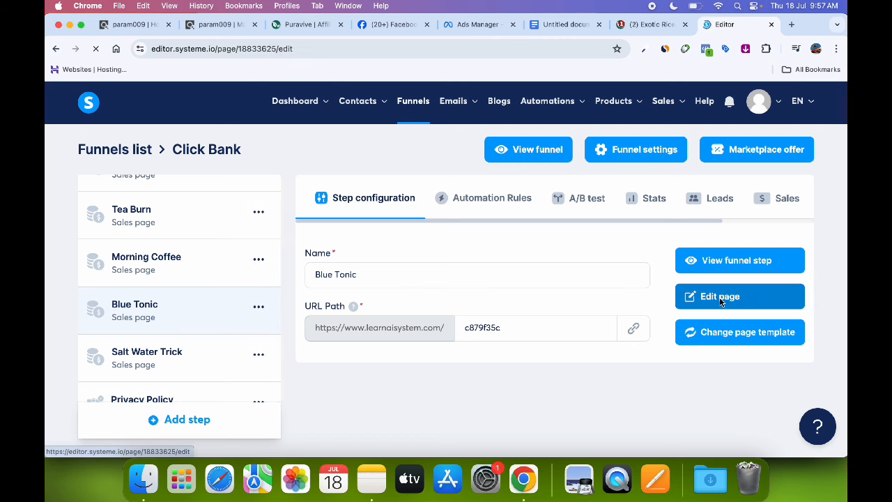
Step: Examine the Blue Tonic page's headline, story, video image, button and countdown timer, and exit the editor
{"action": "scroll", "coordinate": [536, 251], "scroll_direction": "down", "scroll_amount": 1}
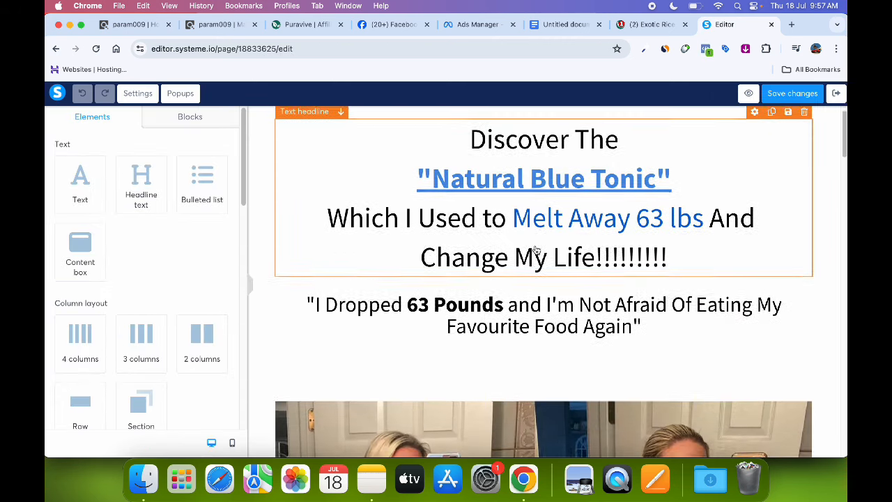
{"action": "scroll", "coordinate": [536, 249], "scroll_direction": "up", "scroll_amount": 1}
{"action": "scroll", "coordinate": [597, 195], "scroll_direction": "down", "scroll_amount": 10}
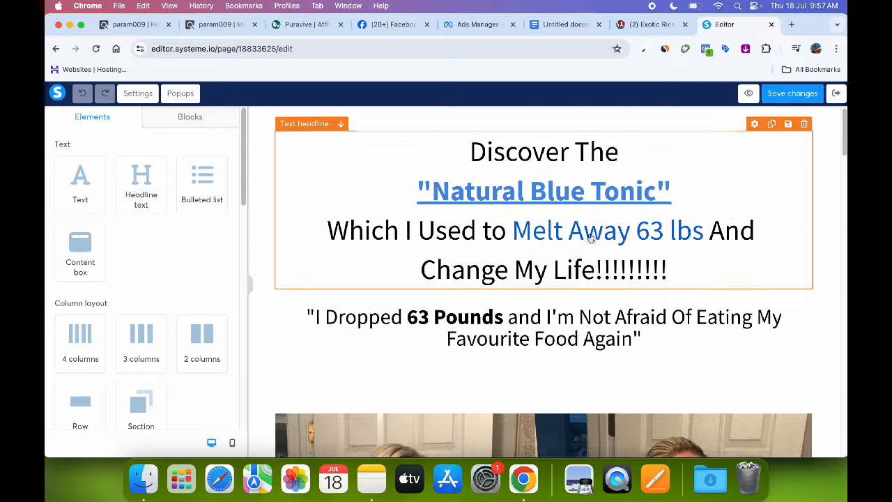
{"action": "scroll", "coordinate": [634, 238], "scroll_direction": "down", "scroll_amount": 15}
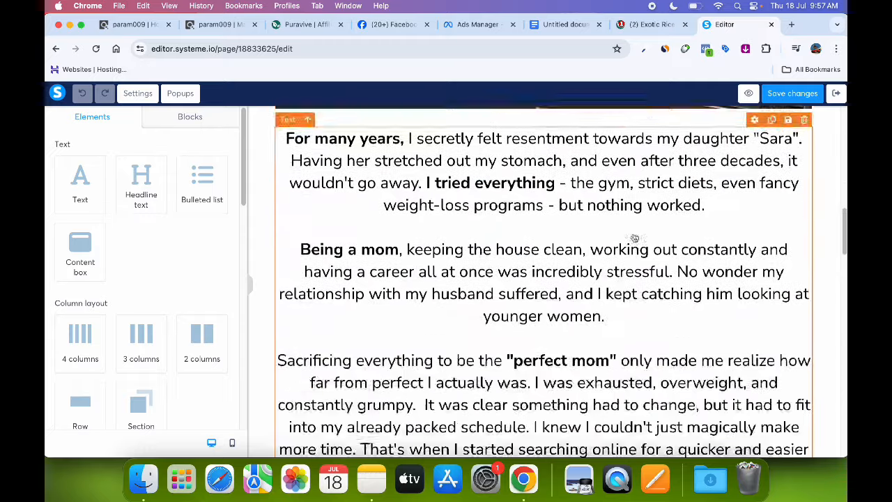
{"action": "scroll", "coordinate": [634, 238], "scroll_direction": "down", "scroll_amount": 10}
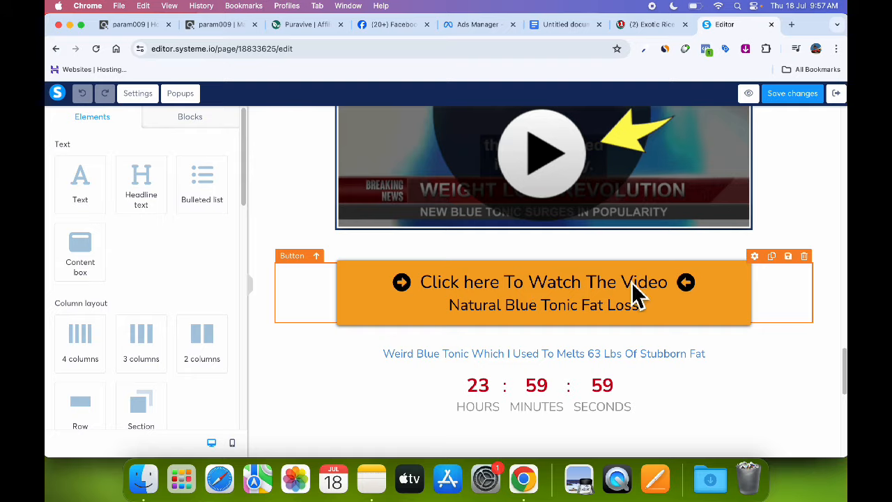
{"action": "scroll", "coordinate": [786, 215], "scroll_direction": "up", "scroll_amount": 2}
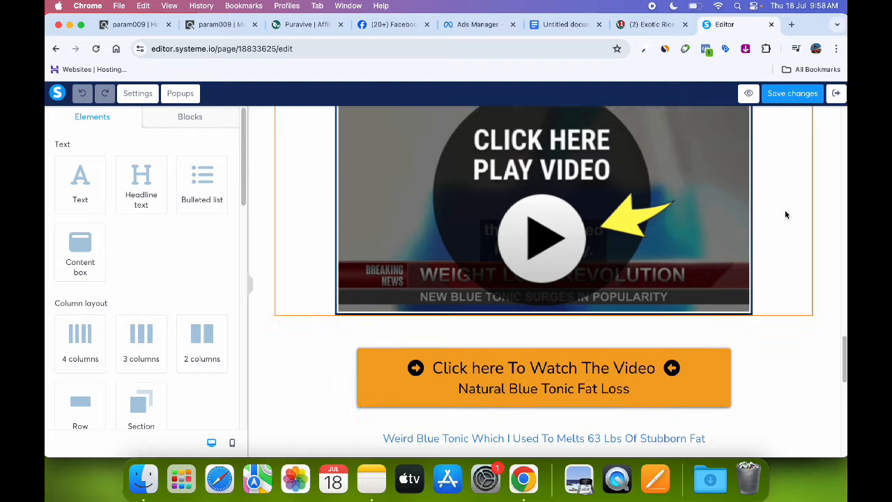
{"action": "scroll", "coordinate": [785, 215], "scroll_direction": "up", "scroll_amount": 12}
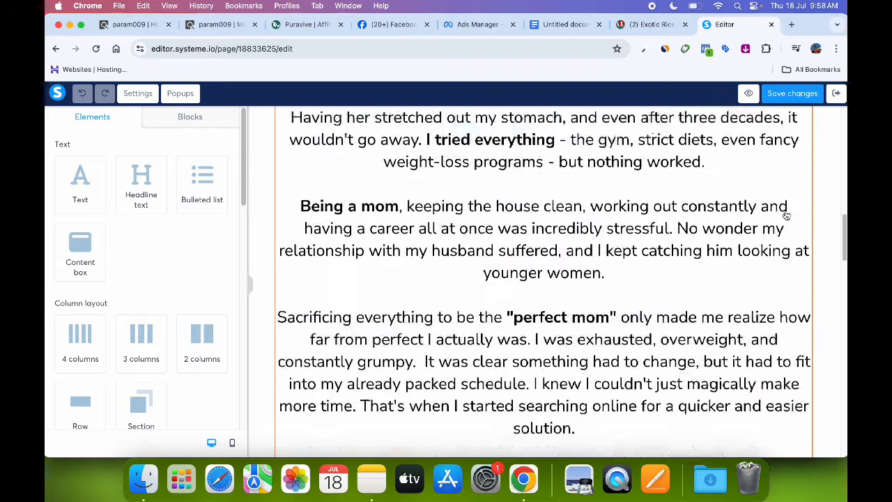
{"action": "scroll", "coordinate": [785, 215], "scroll_direction": "up", "scroll_amount": 15}
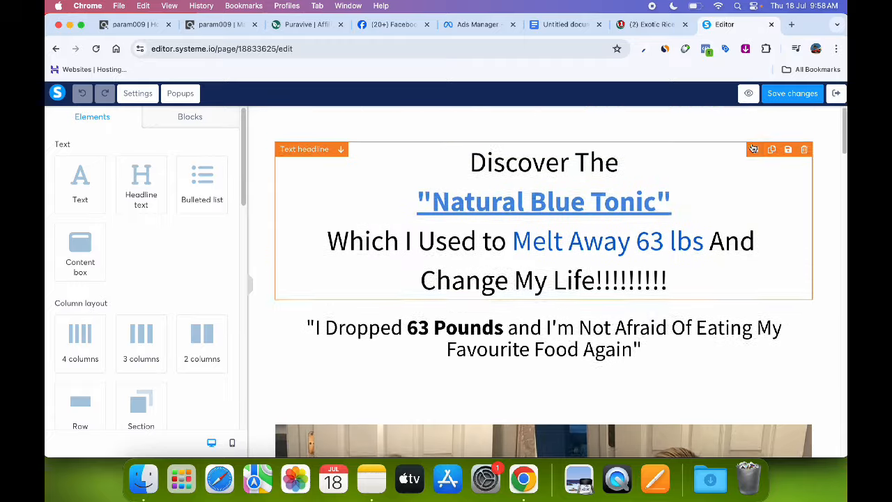
{"action": "left_click", "coordinate": [837, 94]}
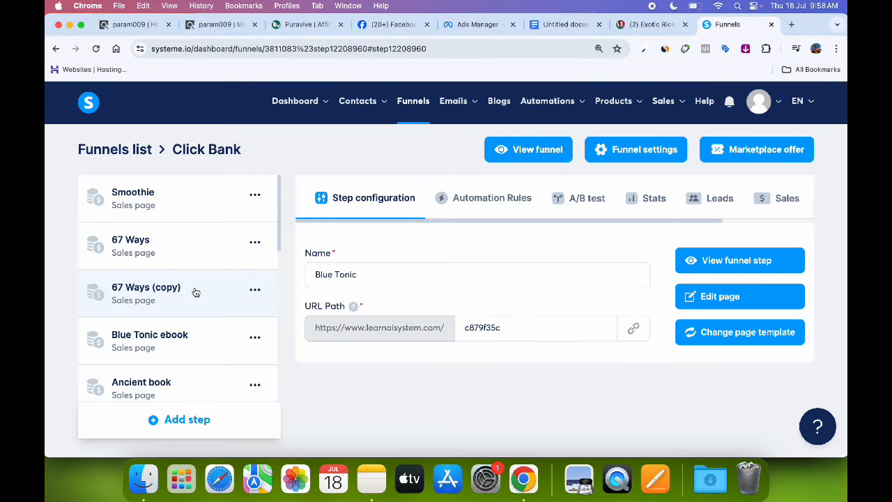
Step: Find the Salt Water Trick sales page among the funnel steps and open it in the page editor
{"action": "scroll", "coordinate": [196, 292], "scroll_direction": "down", "scroll_amount": 8}
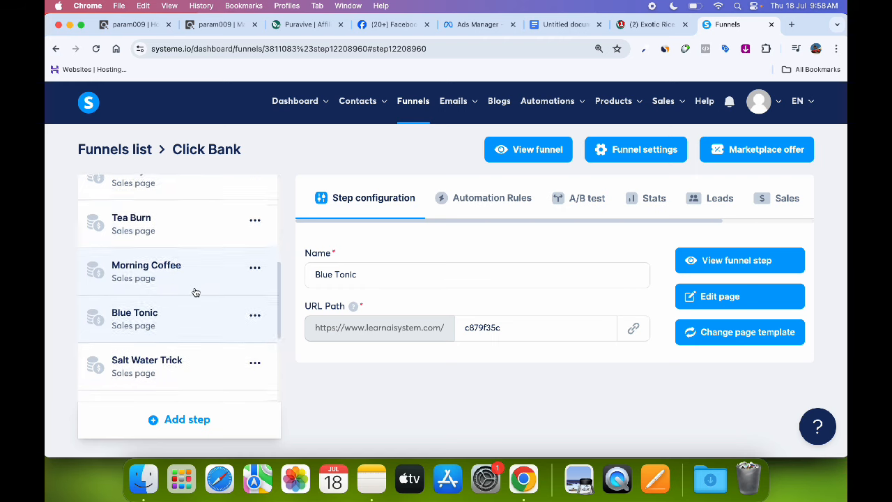
{"action": "scroll", "coordinate": [196, 292], "scroll_direction": "down", "scroll_amount": 3}
{"action": "left_click", "coordinate": [171, 299]}
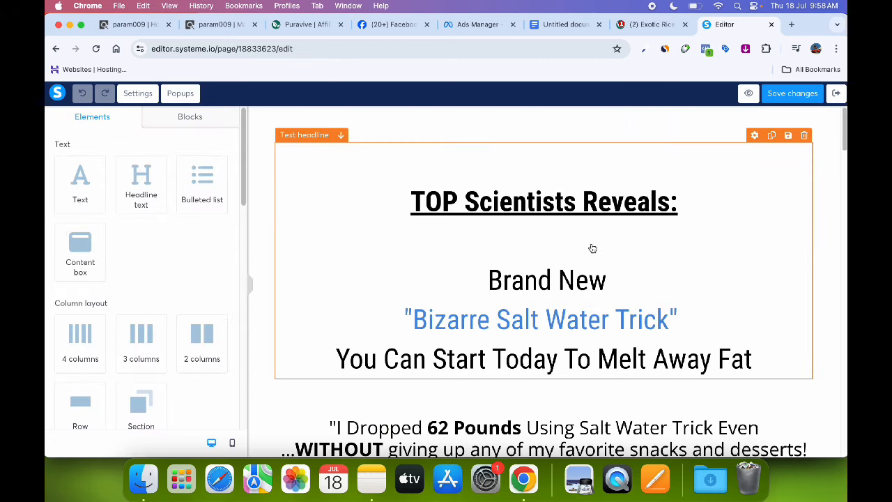
Step: Examine the Salt Water Trick page's headline, story, two-step instructions, video image, opt-in form and countdown timer
{"action": "scroll", "coordinate": [753, 243], "scroll_direction": "down", "scroll_amount": 10}
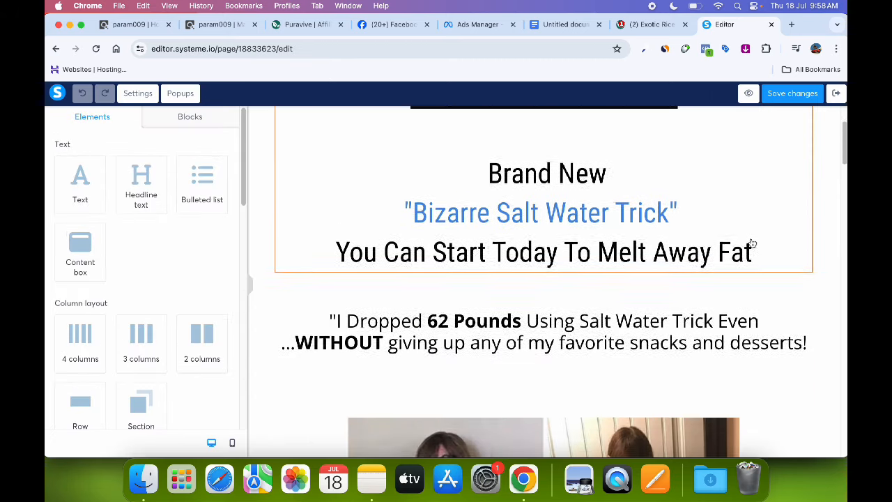
{"action": "scroll", "coordinate": [751, 242], "scroll_direction": "down", "scroll_amount": 10}
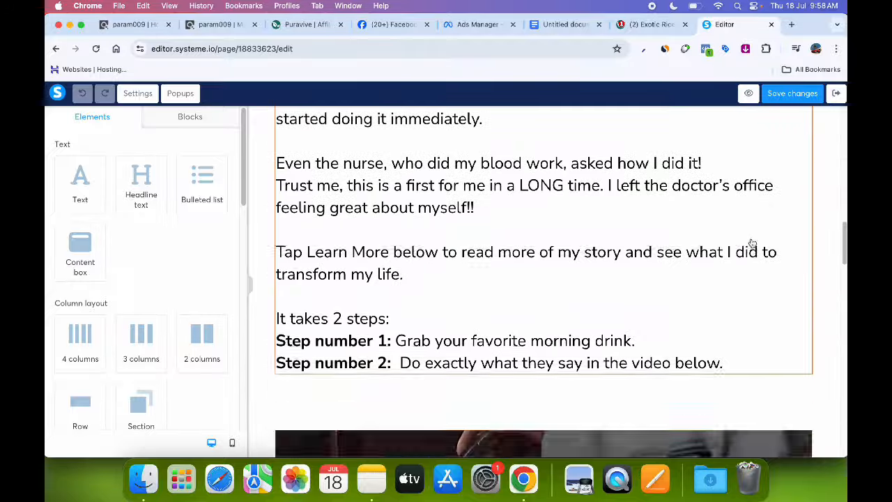
{"action": "scroll", "coordinate": [741, 240], "scroll_direction": "down", "scroll_amount": 8}
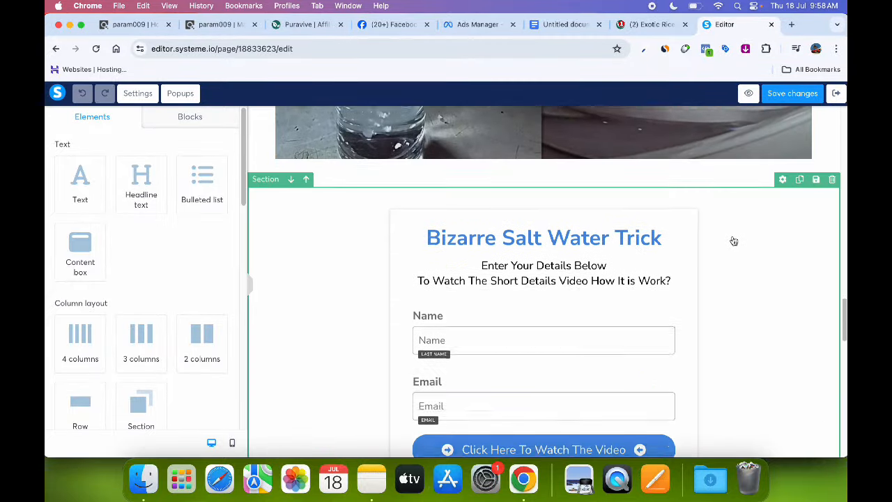
{"action": "scroll", "coordinate": [558, 310], "scroll_direction": "down", "scroll_amount": 2}
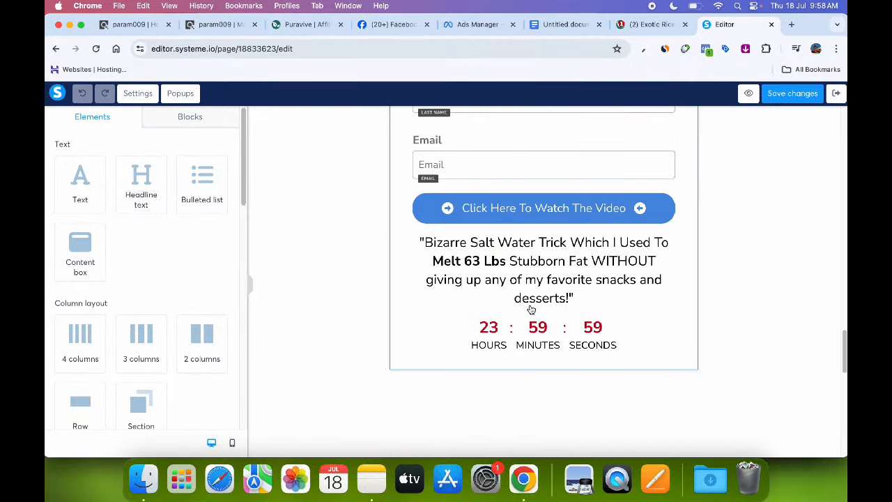
{"action": "scroll", "coordinate": [594, 261], "scroll_direction": "up", "scroll_amount": 3}
{"action": "scroll", "coordinate": [595, 264], "scroll_direction": "down", "scroll_amount": 5}
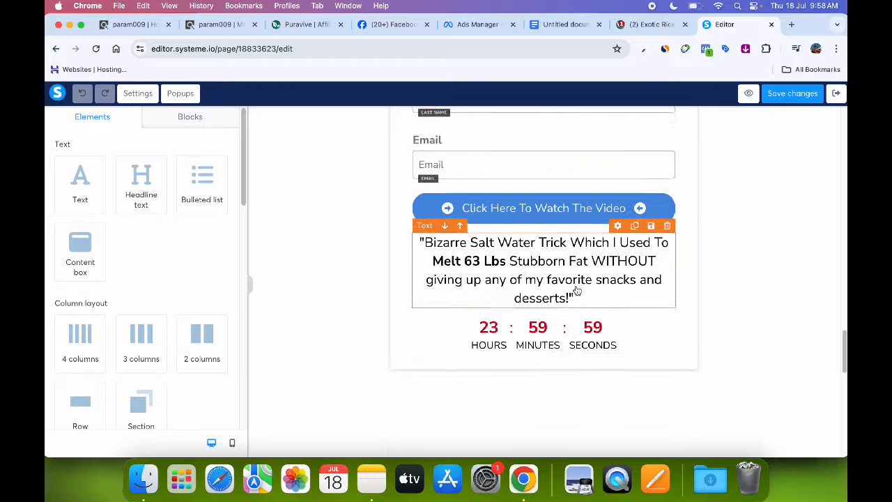
Step: Review the Salt Water Trick page's before-and-after photos and video image again, and exit the editor
{"action": "scroll", "coordinate": [588, 262], "scroll_direction": "up", "scroll_amount": 2}
{"action": "scroll", "coordinate": [588, 261], "scroll_direction": "up", "scroll_amount": 12}
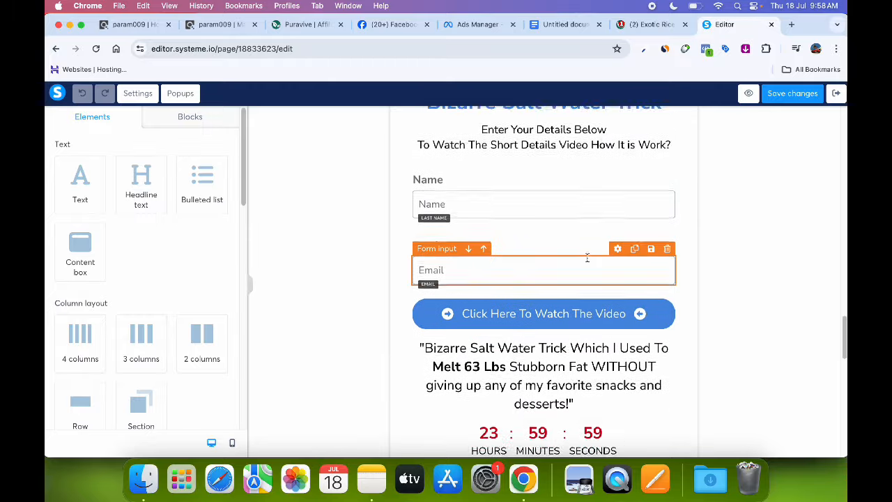
{"action": "scroll", "coordinate": [588, 261], "scroll_direction": "up", "scroll_amount": 16}
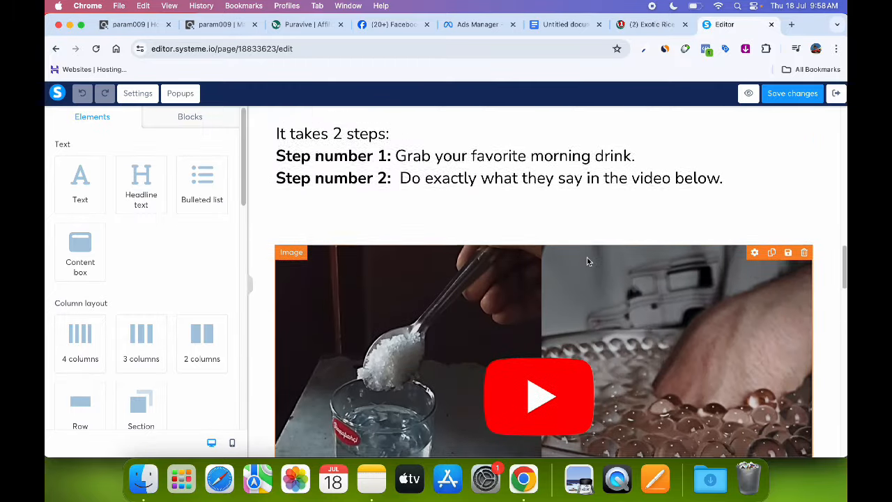
{"action": "scroll", "coordinate": [587, 261], "scroll_direction": "up", "scroll_amount": 6}
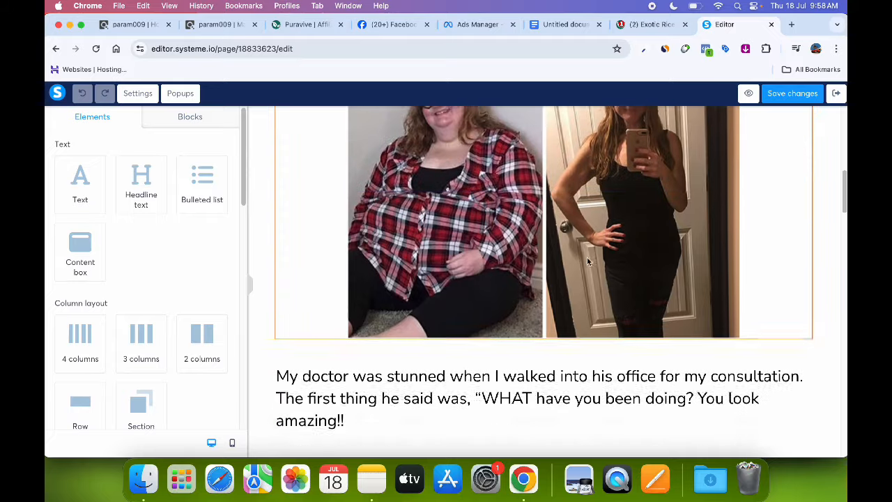
{"action": "scroll", "coordinate": [588, 262], "scroll_direction": "down", "scroll_amount": 10}
{"action": "scroll", "coordinate": [588, 259], "scroll_direction": "down", "scroll_amount": 15}
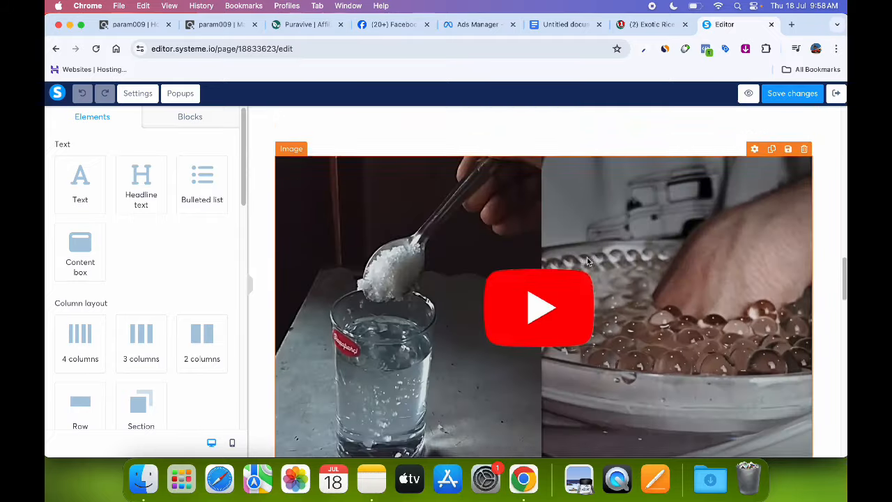
{"action": "left_click", "coordinate": [838, 96]}
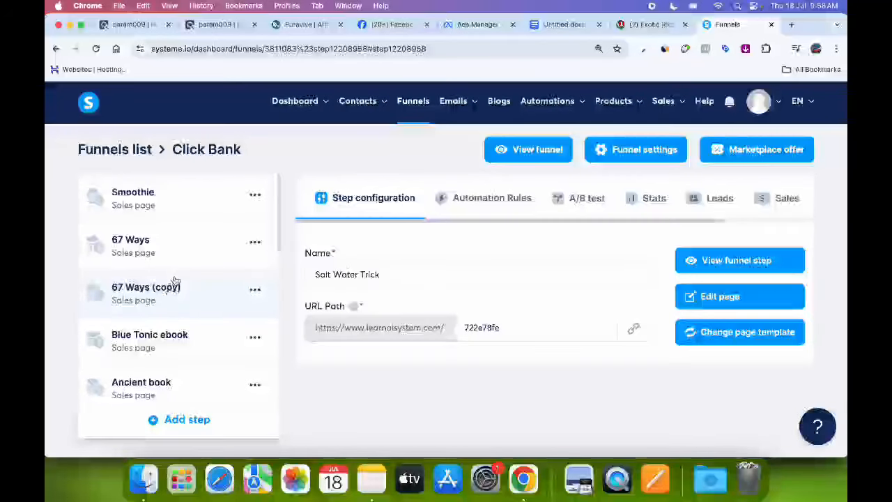
Step: Open the 67 Ways page in the editor, examine its smoothie testimonials, video image, download button and timer, and return to the funnel
{"action": "left_click", "coordinate": [192, 263]}
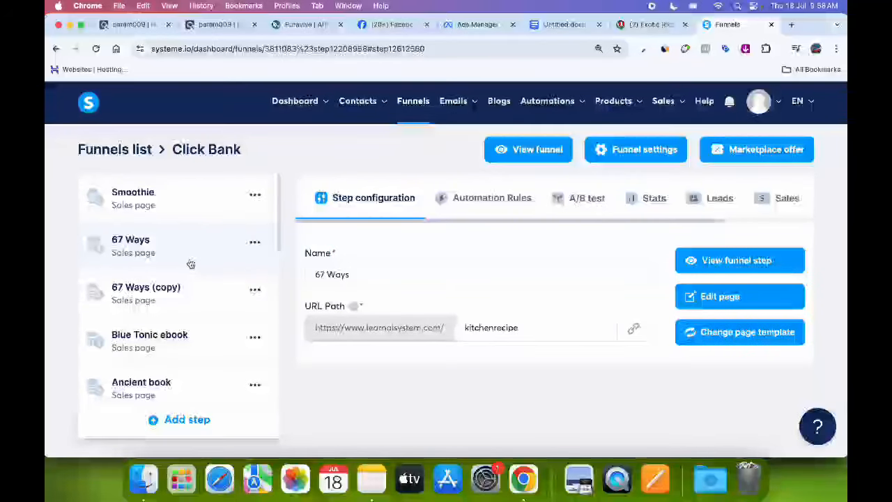
{"action": "left_click", "coordinate": [727, 297]}
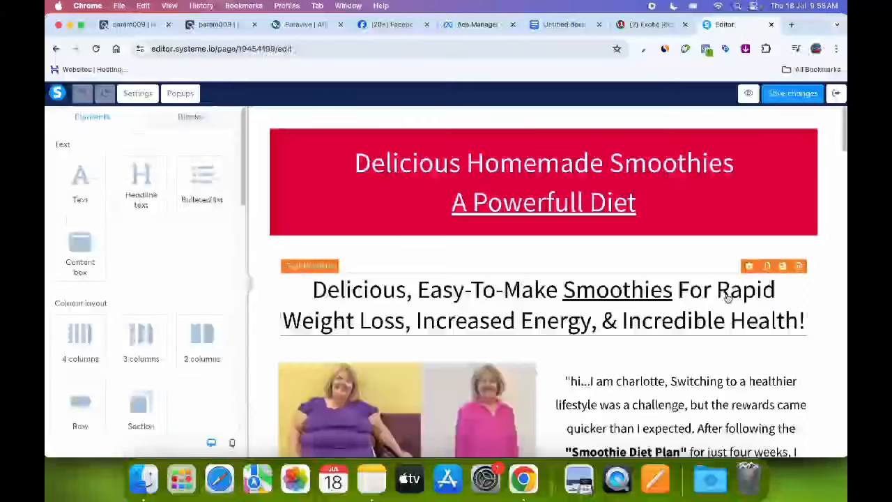
{"action": "scroll", "coordinate": [577, 286], "scroll_direction": "down", "scroll_amount": 3}
{"action": "scroll", "coordinate": [577, 286], "scroll_direction": "down", "scroll_amount": 15}
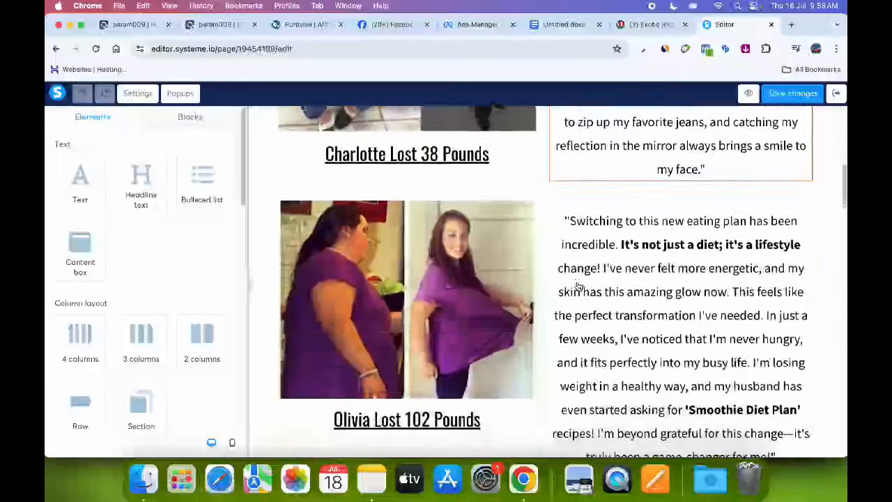
{"action": "scroll", "coordinate": [578, 285], "scroll_direction": "down", "scroll_amount": 15}
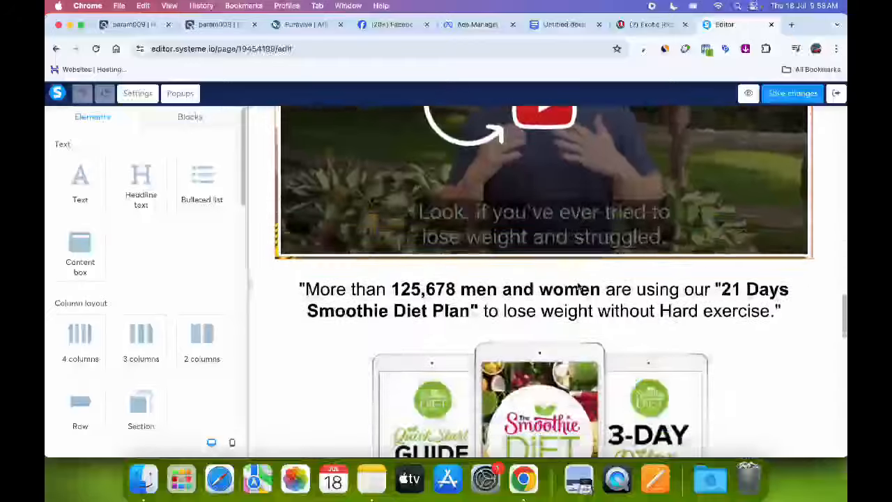
{"action": "scroll", "coordinate": [553, 267], "scroll_direction": "down", "scroll_amount": 15}
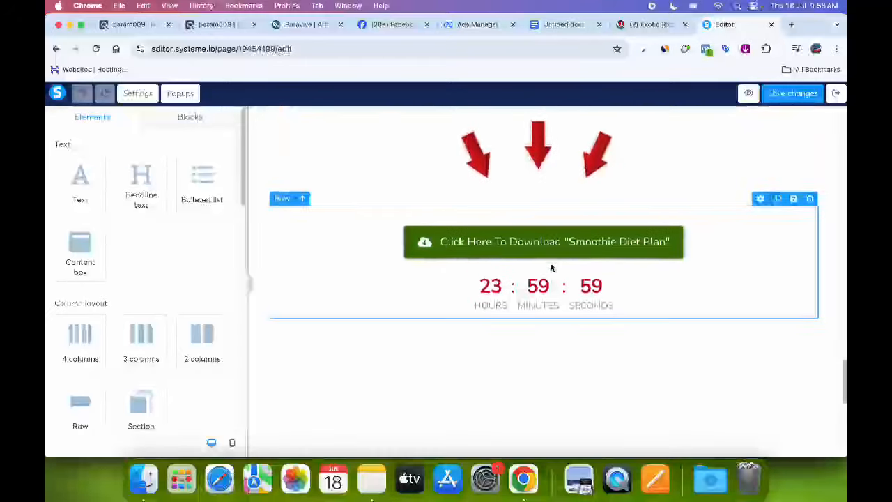
{"action": "scroll", "coordinate": [551, 267], "scroll_direction": "up", "scroll_amount": 20}
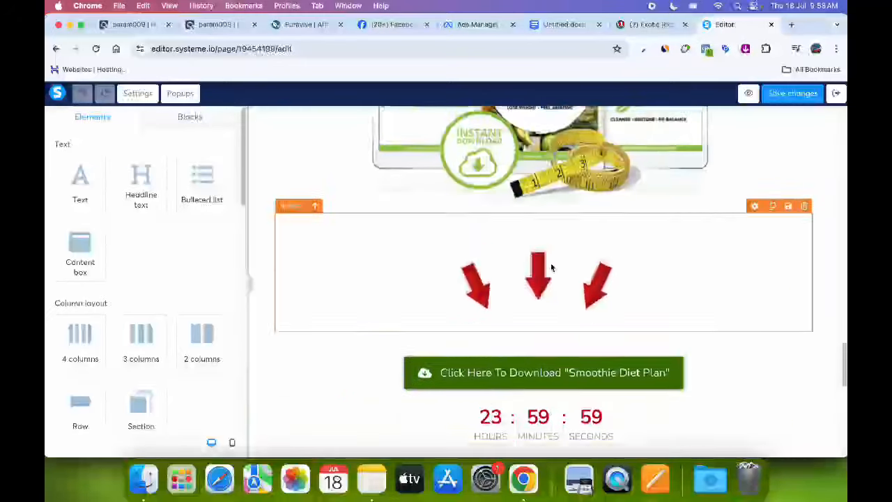
{"action": "scroll", "coordinate": [552, 269], "scroll_direction": "up", "scroll_amount": 15}
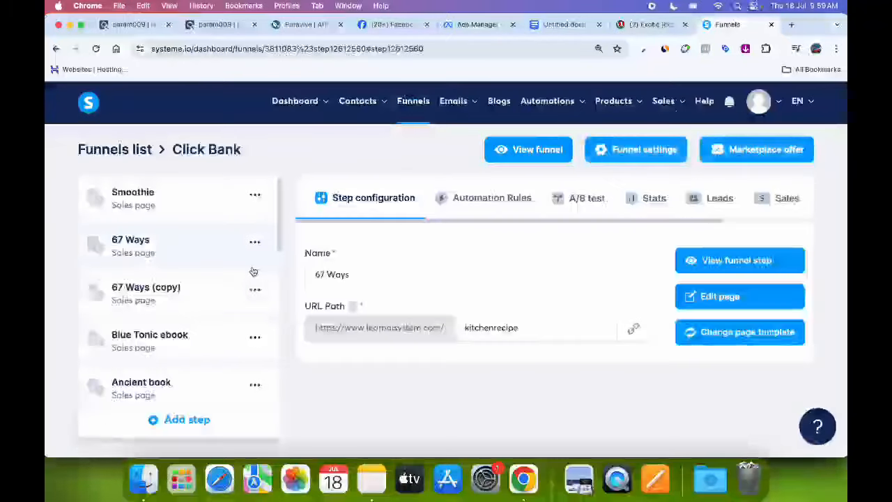
Step: Open the 67 Ways (copy) page in the editor and examine its headline, testimonials, e-book image and opt-in form
{"action": "left_click", "coordinate": [173, 300]}
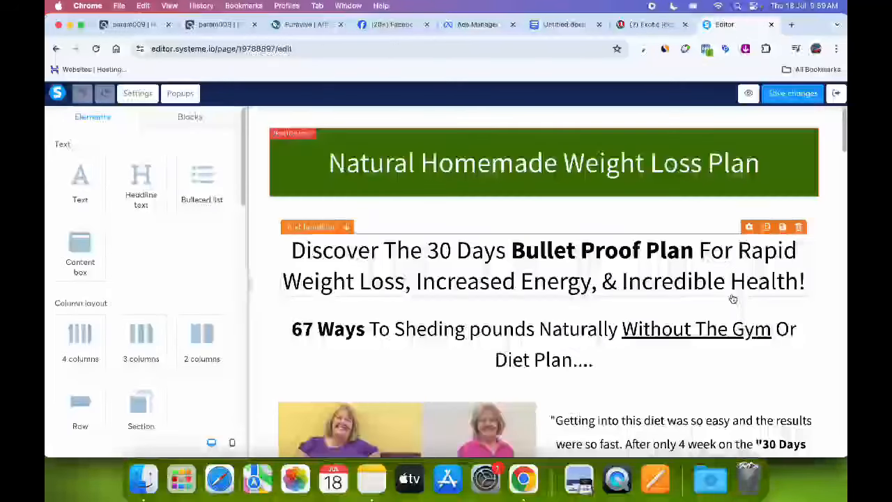
{"action": "scroll", "coordinate": [732, 298], "scroll_direction": "down", "scroll_amount": 10}
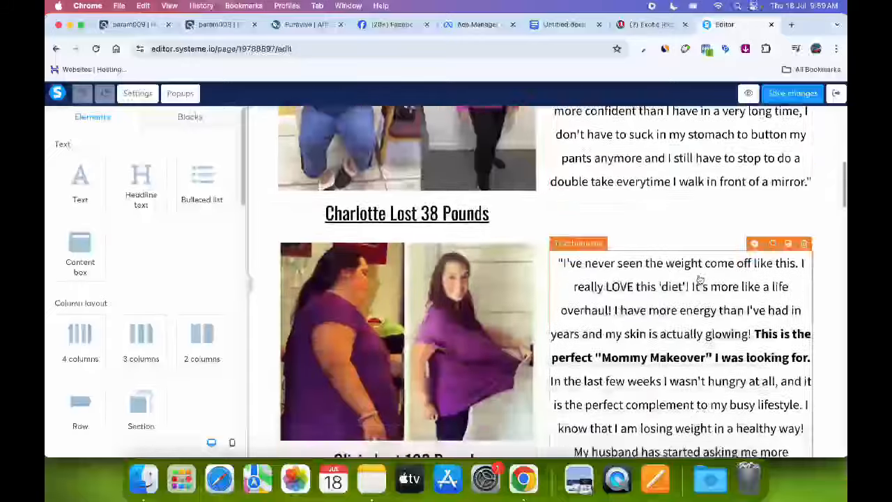
{"action": "scroll", "coordinate": [699, 279], "scroll_direction": "down", "scroll_amount": 15}
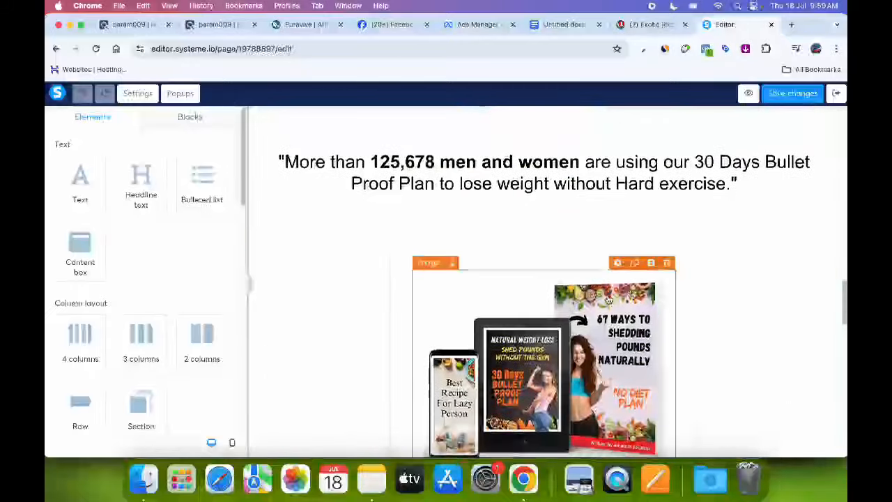
{"action": "scroll", "coordinate": [608, 299], "scroll_direction": "down", "scroll_amount": 8}
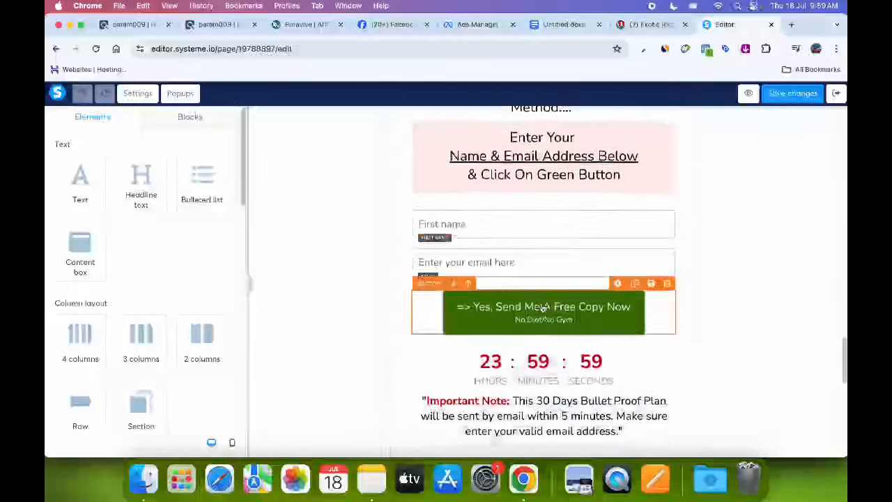
{"action": "scroll", "coordinate": [543, 309], "scroll_direction": "down", "scroll_amount": 2}
{"action": "scroll", "coordinate": [591, 314], "scroll_direction": "up", "scroll_amount": 5}
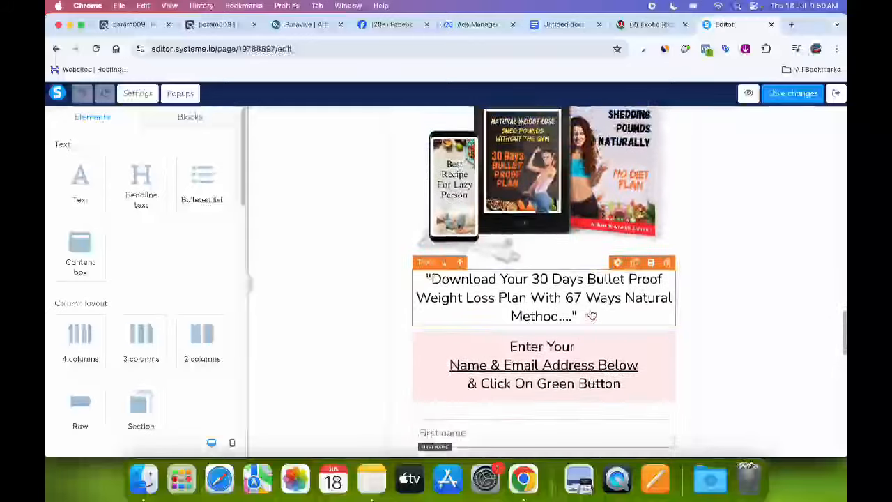
Step: Re-examine the e-book image, name and email fields and green button on the 67 Ways (copy) page, and return to the funnel
{"action": "scroll", "coordinate": [591, 315], "scroll_direction": "up", "scroll_amount": 3}
{"action": "scroll", "coordinate": [591, 312], "scroll_direction": "down", "scroll_amount": 7}
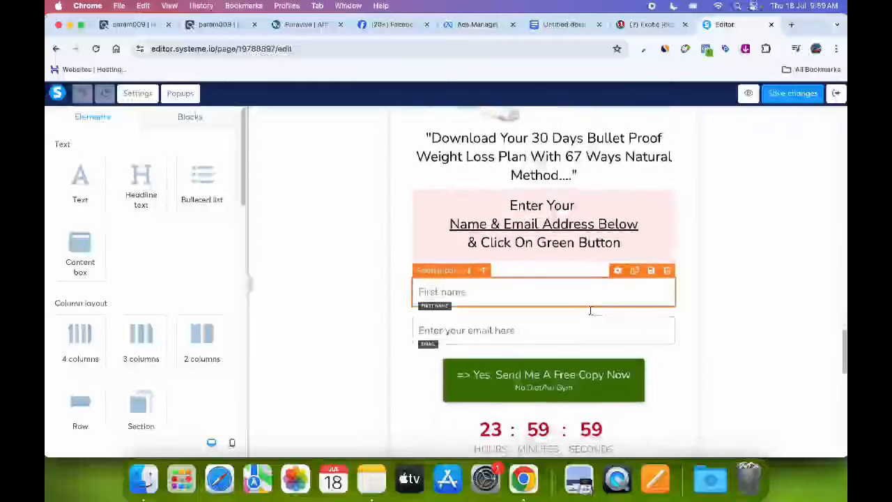
{"action": "scroll", "coordinate": [590, 310], "scroll_direction": "down", "scroll_amount": 2}
{"action": "scroll", "coordinate": [591, 310], "scroll_direction": "up", "scroll_amount": 6}
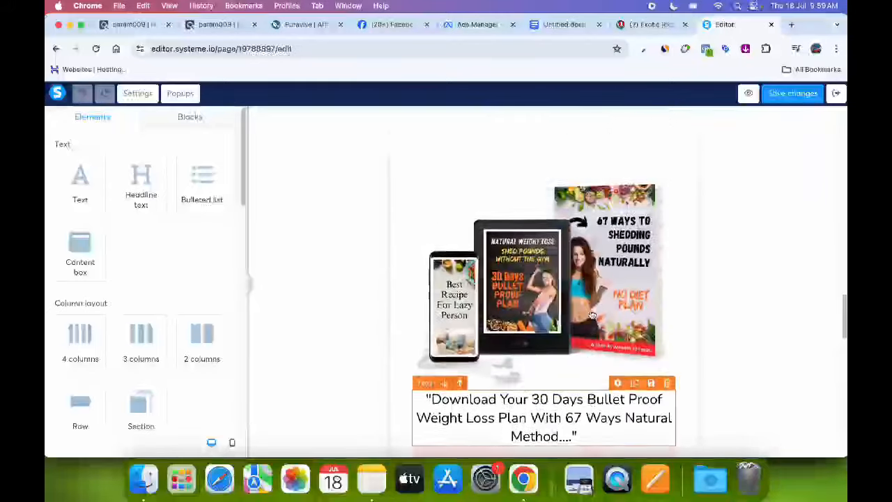
{"action": "scroll", "coordinate": [591, 316], "scroll_direction": "down", "scroll_amount": 10}
{"action": "scroll", "coordinate": [590, 314], "scroll_direction": "up", "scroll_amount": 3}
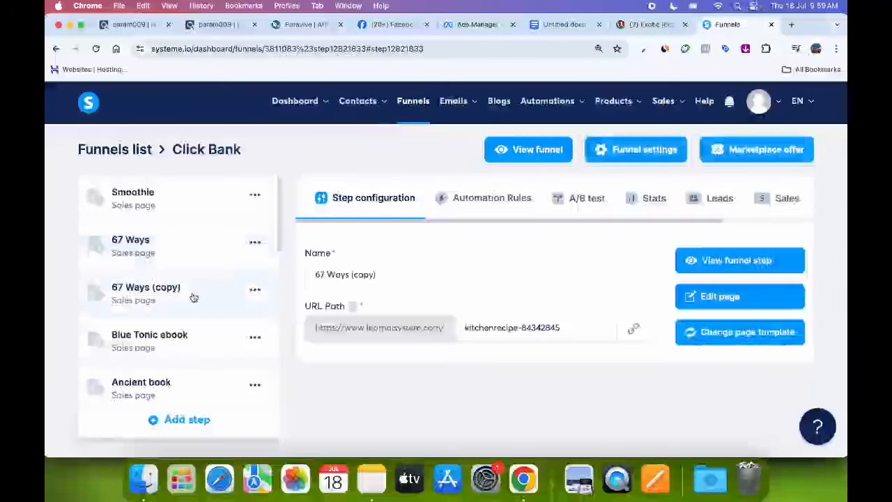
Step: Look through the remaining sales pages in the Click Bank funnel's step list
{"action": "scroll", "coordinate": [194, 298], "scroll_direction": "down", "scroll_amount": 1}
{"action": "scroll", "coordinate": [194, 298], "scroll_direction": "down", "scroll_amount": 3}
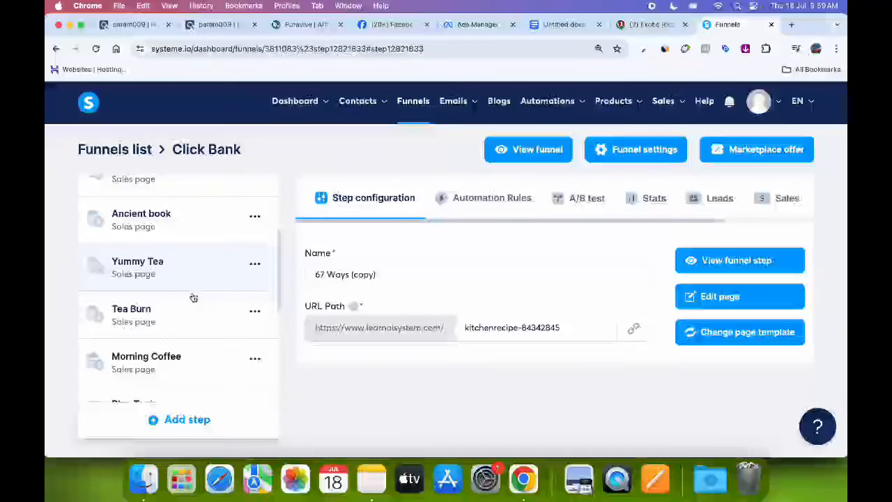
{"action": "scroll", "coordinate": [194, 298], "scroll_direction": "down", "scroll_amount": 1}
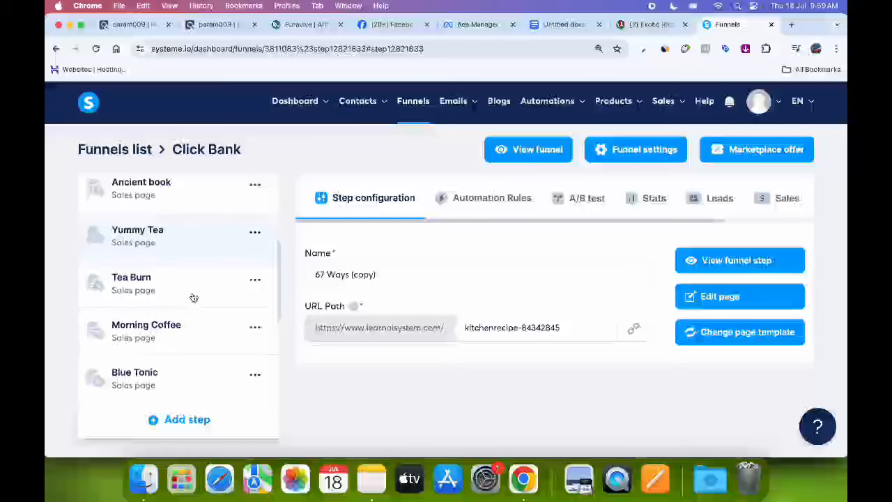
{"action": "scroll", "coordinate": [193, 298], "scroll_direction": "down", "scroll_amount": 3}
{"action": "scroll", "coordinate": [194, 298], "scroll_direction": "up", "scroll_amount": 9}
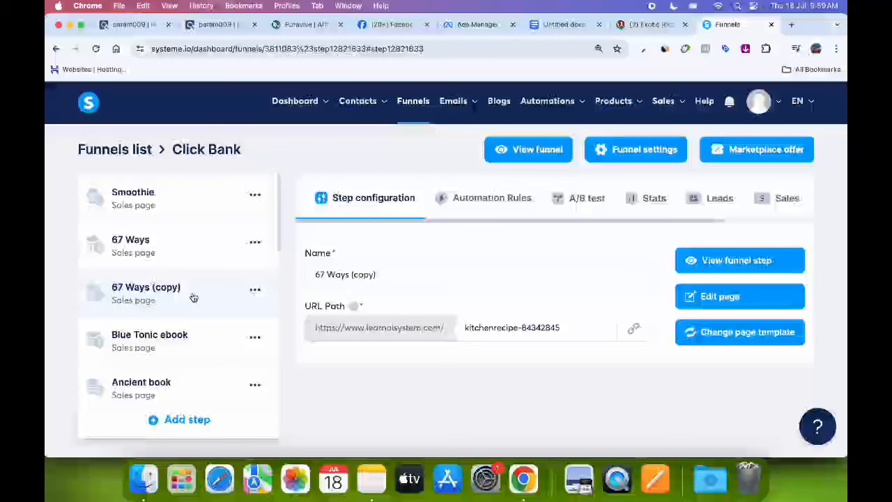
Step: Return to the funnels list, open the Wealth DNA funnel and open its Prayer sales page in the page editor
{"action": "left_click", "coordinate": [413, 110]}
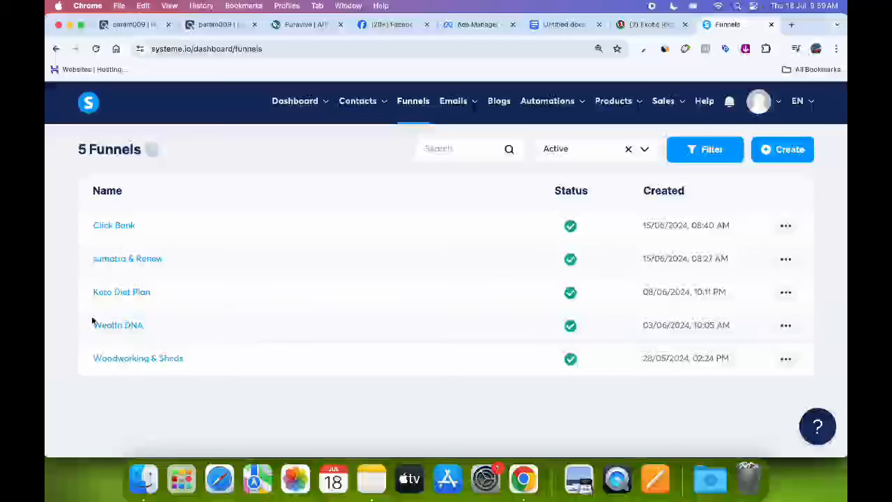
{"action": "left_click", "coordinate": [119, 327]}
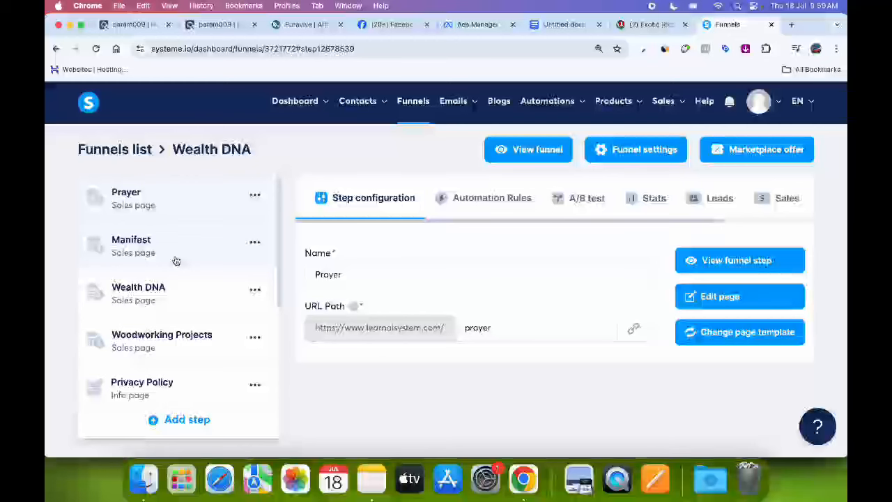
{"action": "scroll", "coordinate": [176, 261], "scroll_direction": "down", "scroll_amount": 3}
{"action": "scroll", "coordinate": [175, 259], "scroll_direction": "up", "scroll_amount": 3}
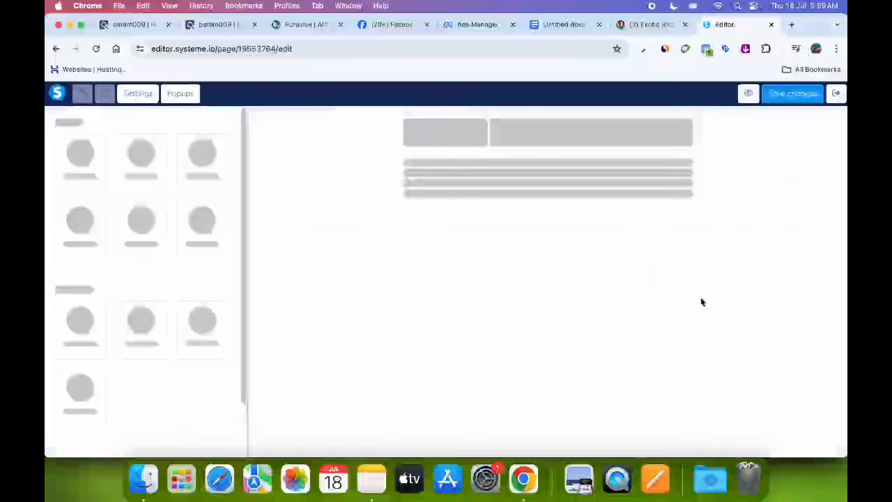
Step: Examine the Prayer page's images, story text and yellow call-to-action buttons down to the footer
{"action": "scroll", "coordinate": [562, 302], "scroll_direction": "down", "scroll_amount": 3}
{"action": "scroll", "coordinate": [562, 301], "scroll_direction": "down", "scroll_amount": 10}
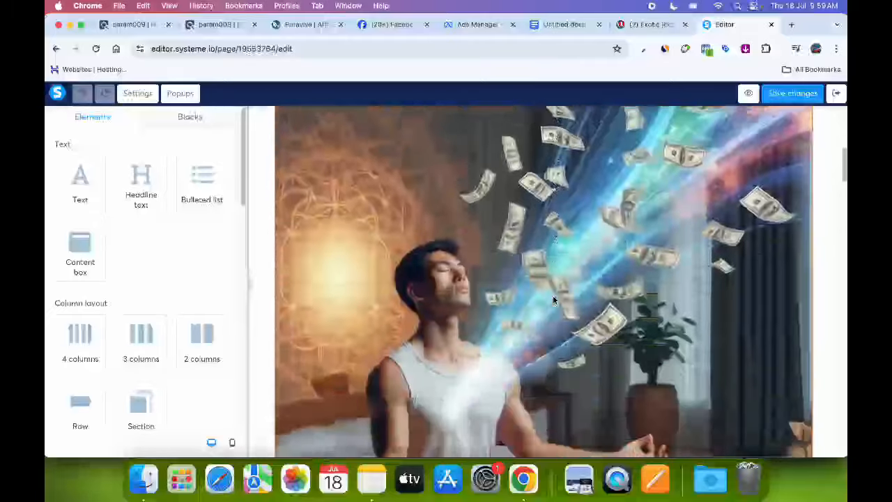
{"action": "scroll", "coordinate": [547, 298], "scroll_direction": "down", "scroll_amount": 15}
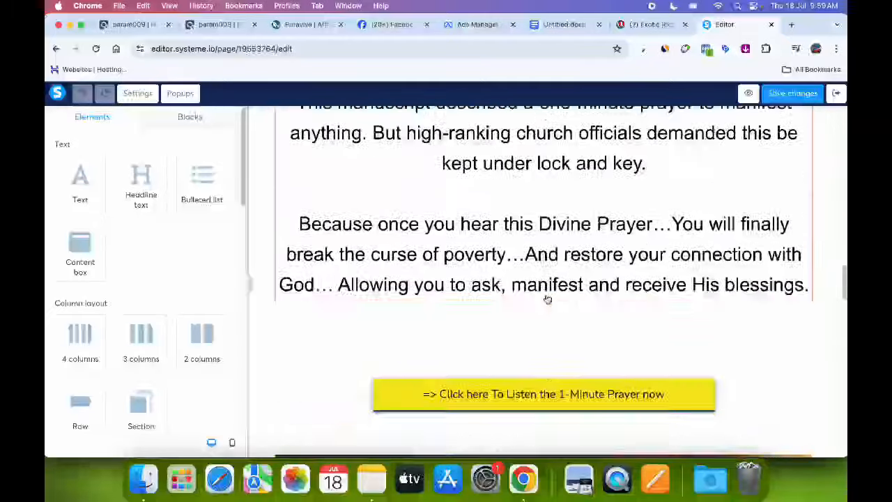
{"action": "scroll", "coordinate": [547, 299], "scroll_direction": "up", "scroll_amount": 4}
{"action": "scroll", "coordinate": [502, 269], "scroll_direction": "up", "scroll_amount": 3}
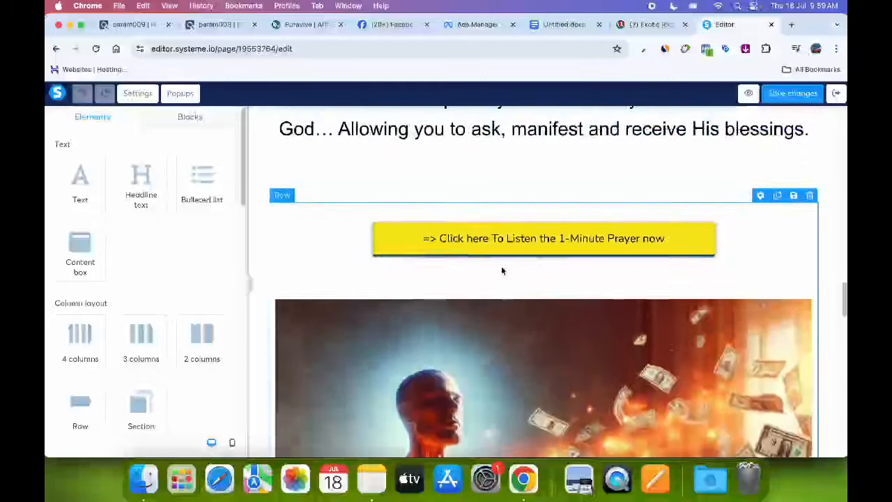
{"action": "scroll", "coordinate": [607, 265], "scroll_direction": "down", "scroll_amount": 10}
{"action": "scroll", "coordinate": [607, 264], "scroll_direction": "down", "scroll_amount": 8}
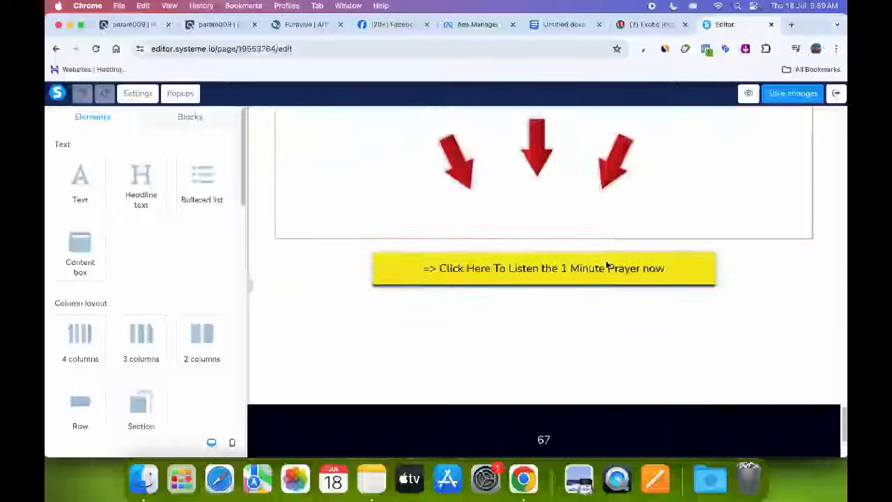
Step: Look back over the Prayer page from its final call-to-action button to the top, and return to the funnel
{"action": "scroll", "coordinate": [607, 265], "scroll_direction": "up", "scroll_amount": 8}
{"action": "scroll", "coordinate": [607, 265], "scroll_direction": "down", "scroll_amount": 3}
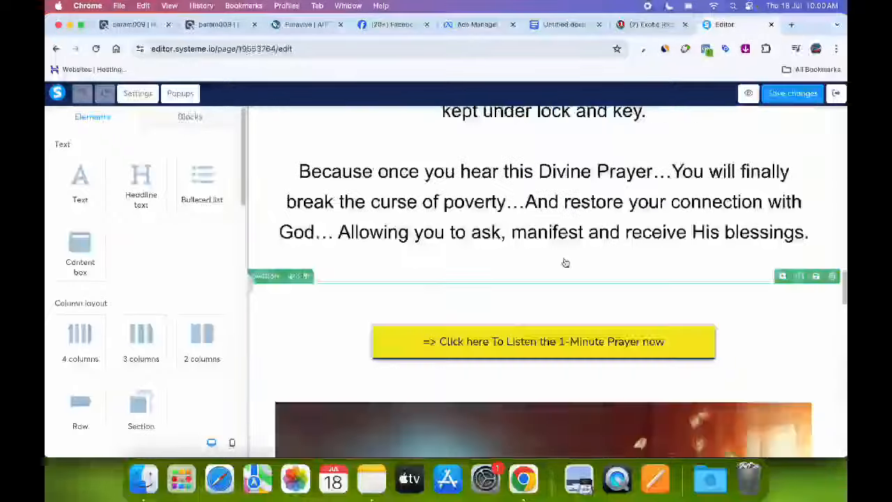
{"action": "scroll", "coordinate": [563, 261], "scroll_direction": "up", "scroll_amount": 12}
{"action": "scroll", "coordinate": [546, 188], "scroll_direction": "up", "scroll_amount": 5}
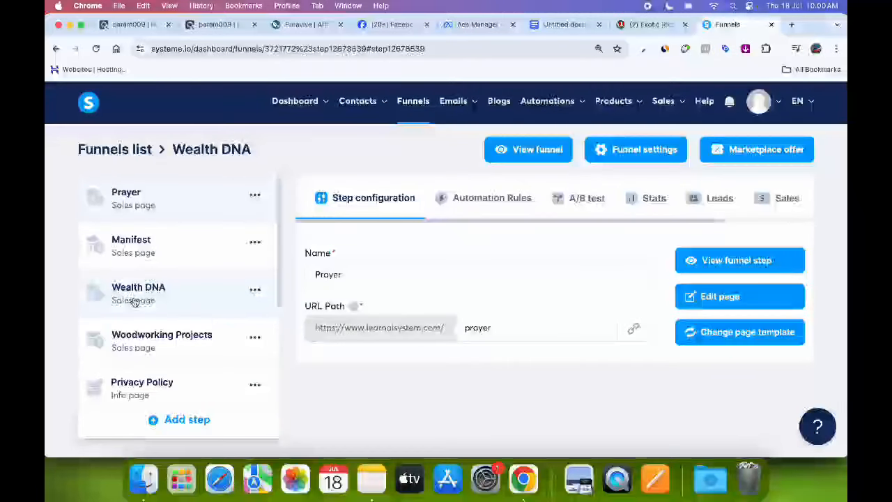
Step: Open the Wealth DNA sales page in the page editor and examine its headline, image, yellow call-to-action button, countdown timer and warning text
{"action": "left_click", "coordinate": [135, 296]}
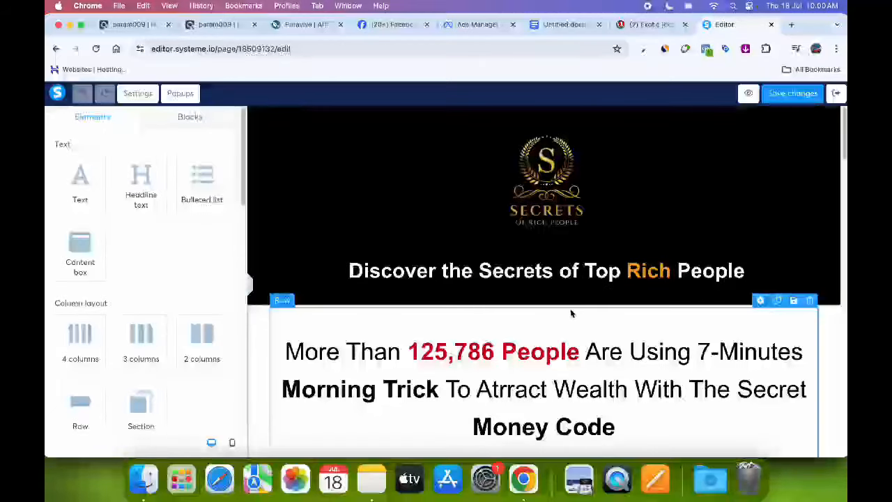
{"action": "scroll", "coordinate": [551, 320], "scroll_direction": "down", "scroll_amount": 10}
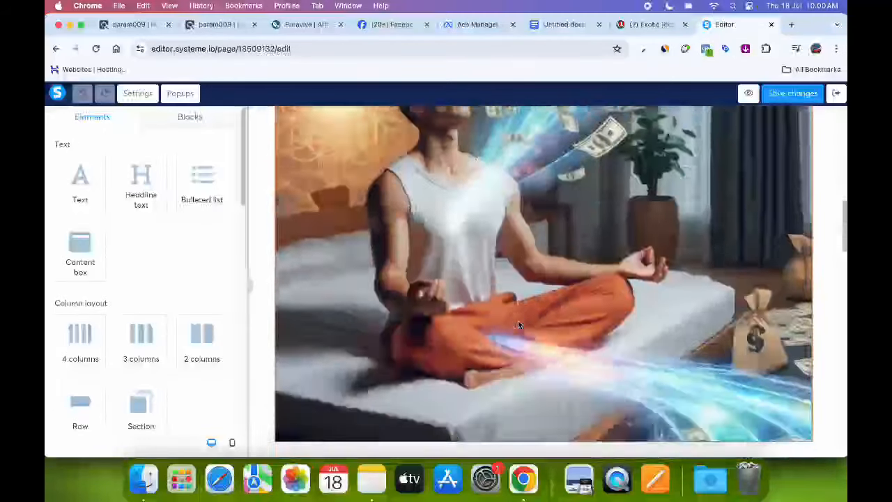
{"action": "scroll", "coordinate": [518, 324], "scroll_direction": "up", "scroll_amount": 10}
{"action": "scroll", "coordinate": [584, 278], "scroll_direction": "down", "scroll_amount": 1}
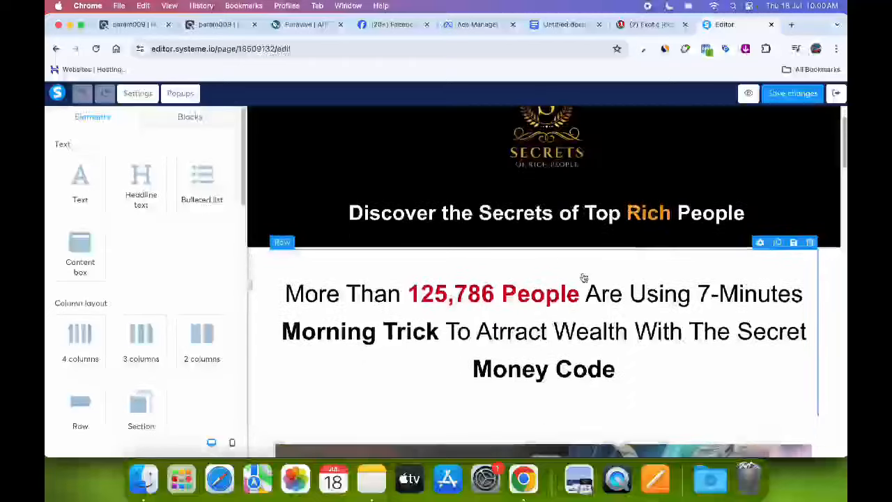
{"action": "scroll", "coordinate": [513, 286], "scroll_direction": "down", "scroll_amount": 15}
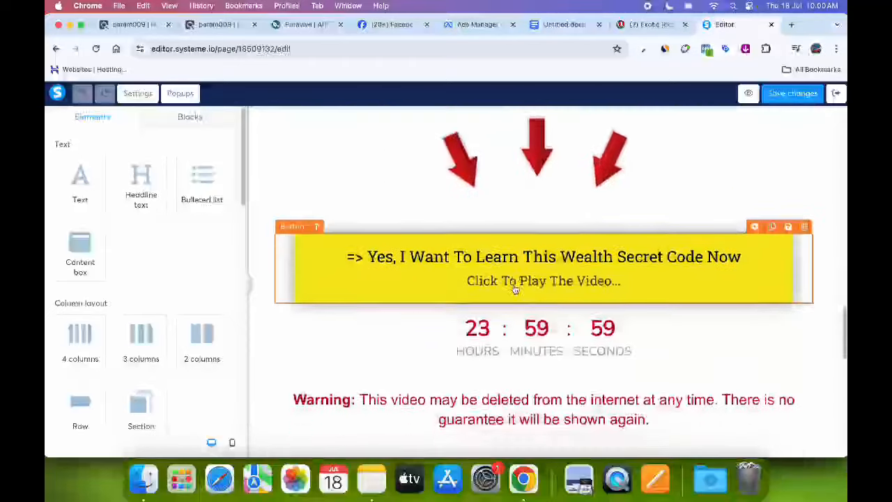
{"action": "scroll", "coordinate": [515, 289], "scroll_direction": "down", "scroll_amount": 2}
{"action": "scroll", "coordinate": [514, 288], "scroll_direction": "down", "scroll_amount": 4}
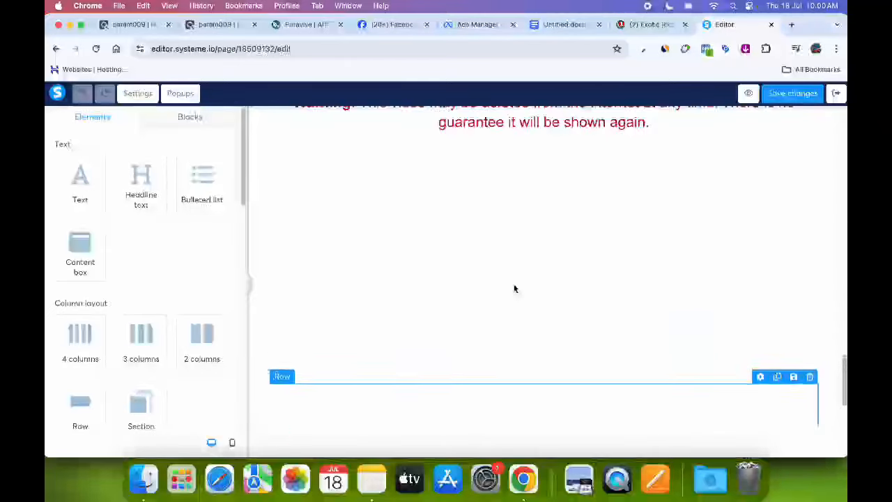
{"action": "scroll", "coordinate": [514, 289], "scroll_direction": "up", "scroll_amount": 10}
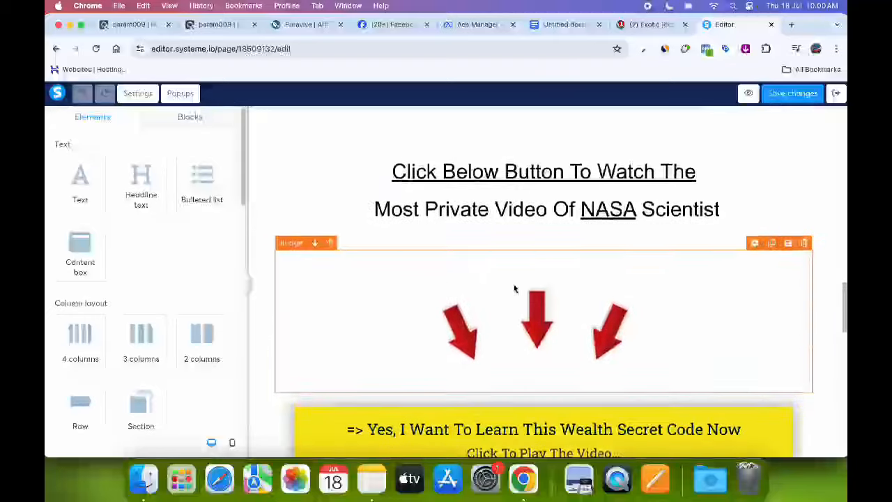
{"action": "scroll", "coordinate": [514, 288], "scroll_direction": "down", "scroll_amount": 4}
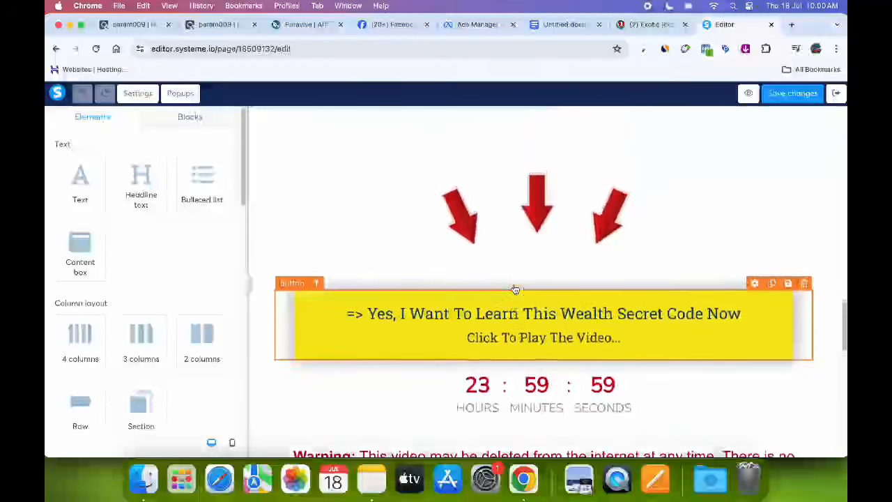
{"action": "scroll", "coordinate": [515, 288], "scroll_direction": "up", "scroll_amount": 5}
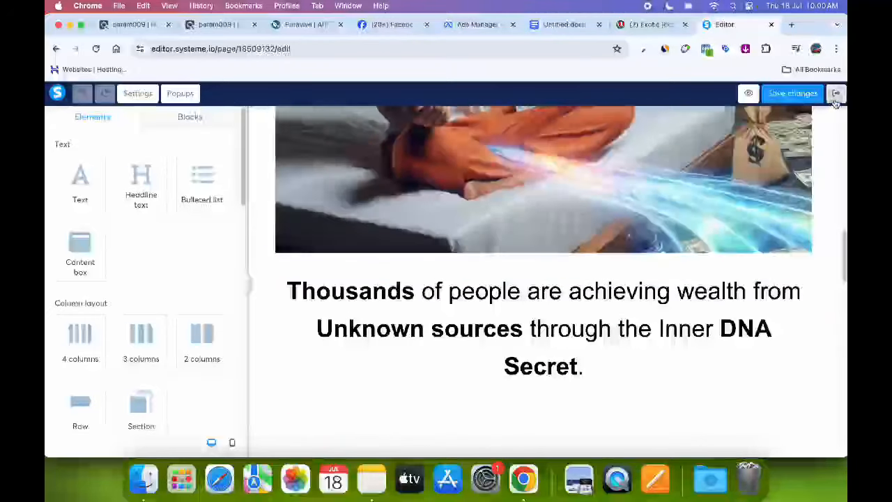
Step: Return to the Wealth DNA funnel and open its Woodworking Projects sales page in the page editor
{"action": "left_click", "coordinate": [836, 101]}
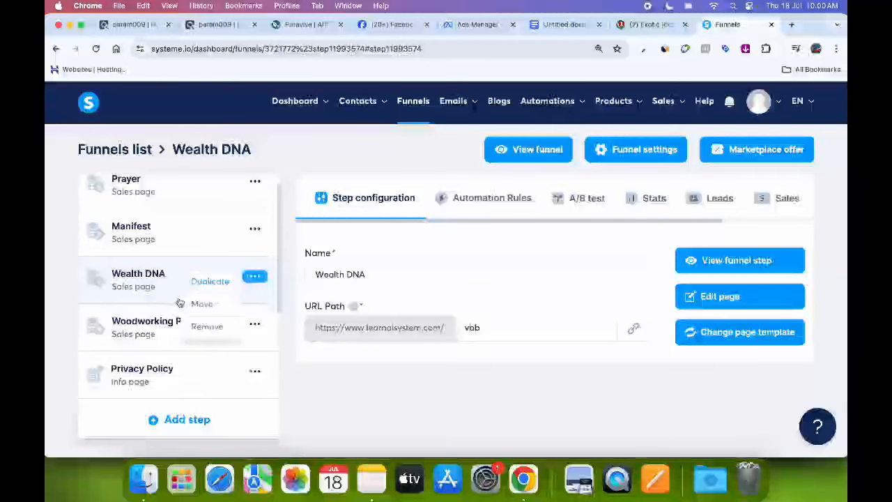
{"action": "scroll", "coordinate": [143, 282], "scroll_direction": "down", "scroll_amount": 2}
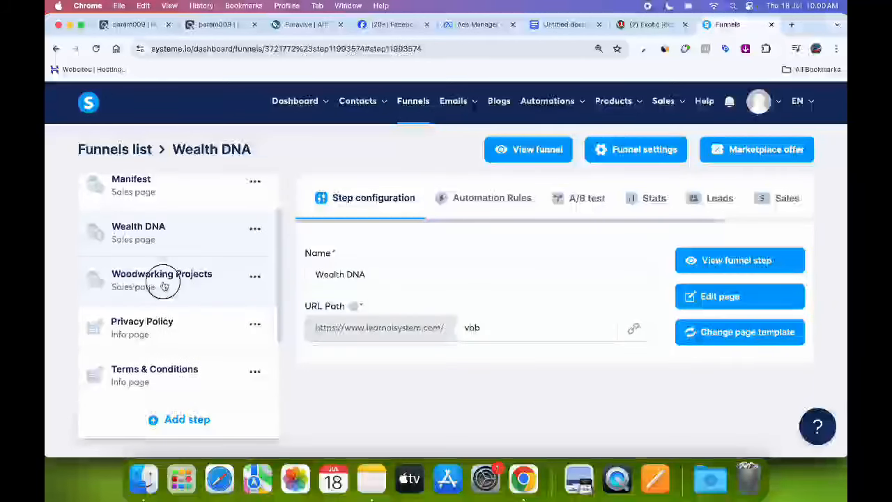
{"action": "left_click", "coordinate": [163, 282]}
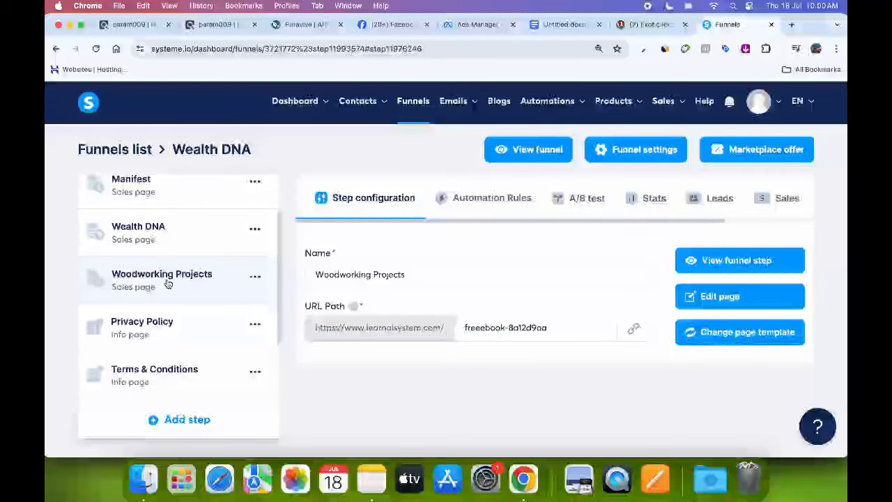
{"action": "left_click", "coordinate": [723, 297]}
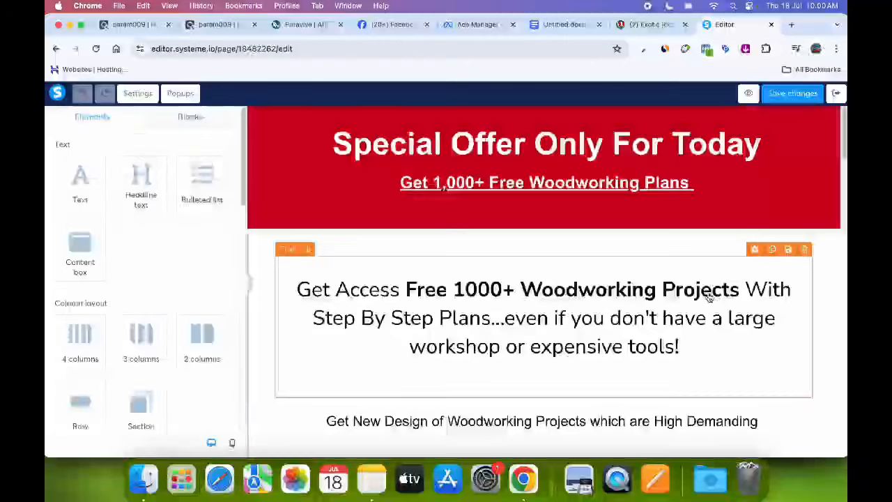
Step: Examine the Woodworking Projects page's headlines, project pictures and e-book covers, and return to the funnel
{"action": "scroll", "coordinate": [662, 300], "scroll_direction": "down", "scroll_amount": 3}
{"action": "scroll", "coordinate": [651, 300], "scroll_direction": "down", "scroll_amount": 10}
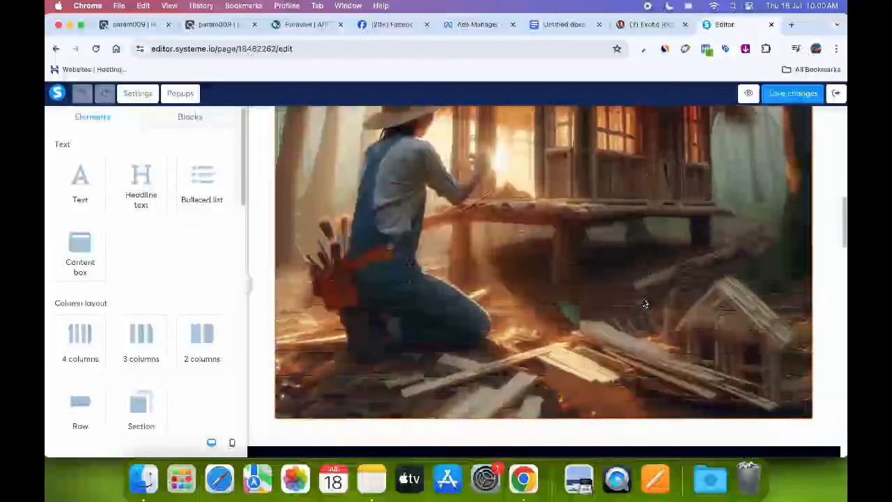
{"action": "scroll", "coordinate": [643, 304], "scroll_direction": "down", "scroll_amount": 10}
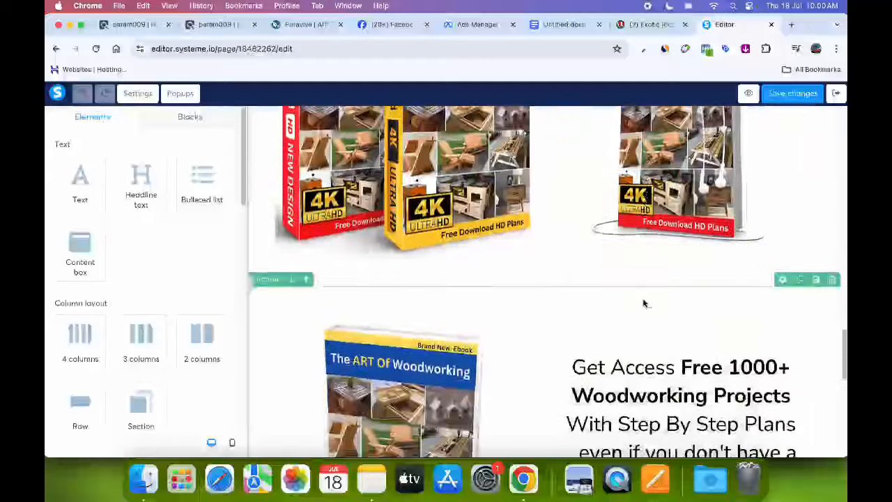
{"action": "scroll", "coordinate": [524, 309], "scroll_direction": "up", "scroll_amount": 5}
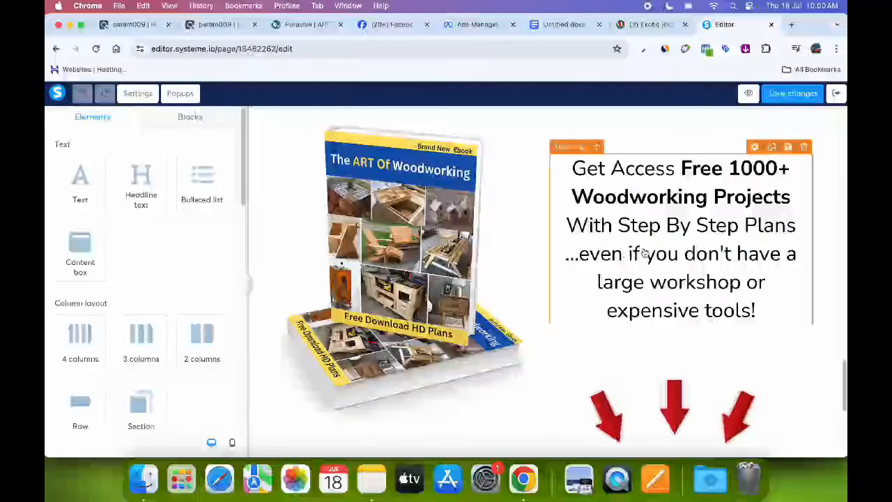
{"action": "scroll", "coordinate": [614, 262], "scroll_direction": "up", "scroll_amount": 1}
{"action": "scroll", "coordinate": [613, 262], "scroll_direction": "up", "scroll_amount": 15}
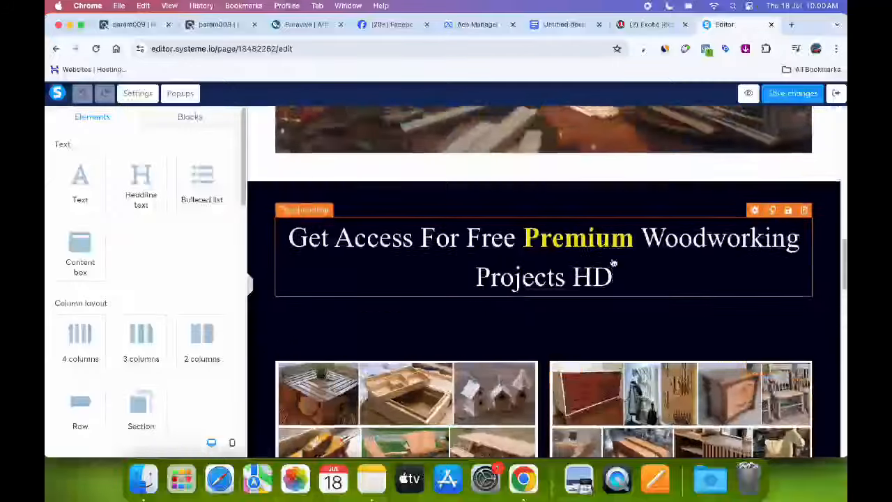
{"action": "scroll", "coordinate": [731, 146], "scroll_direction": "up", "scroll_amount": 1}
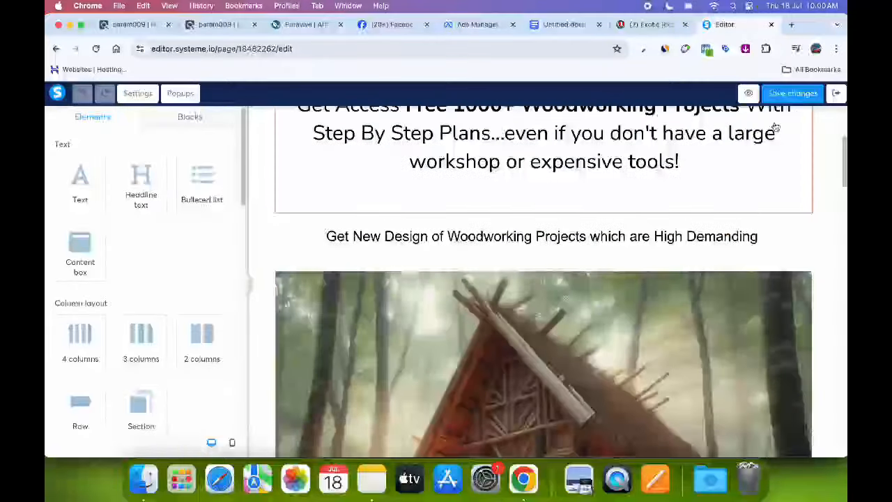
{"action": "left_click", "coordinate": [835, 93]}
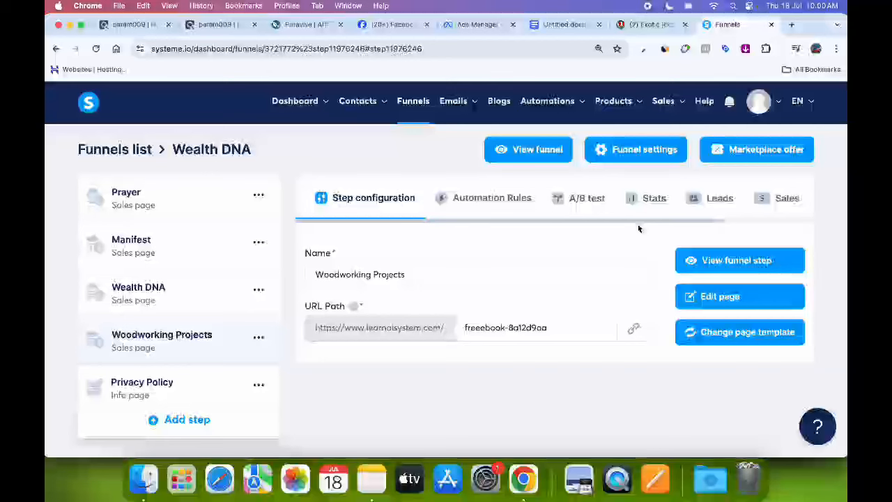
Step: Switch to the Google Docs notes and review the Part 1 heading, the requirements and the list of offers
{"action": "left_click", "coordinate": [563, 25]}
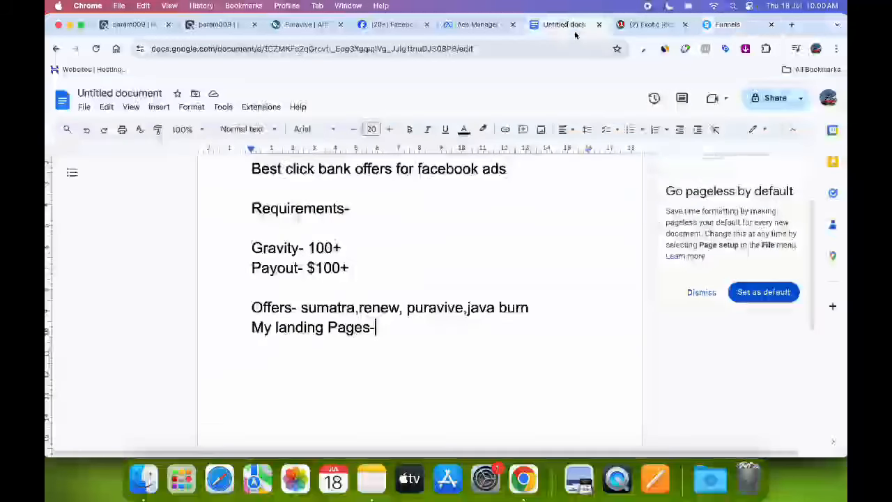
{"action": "scroll", "coordinate": [314, 265], "scroll_direction": "up", "scroll_amount": 2}
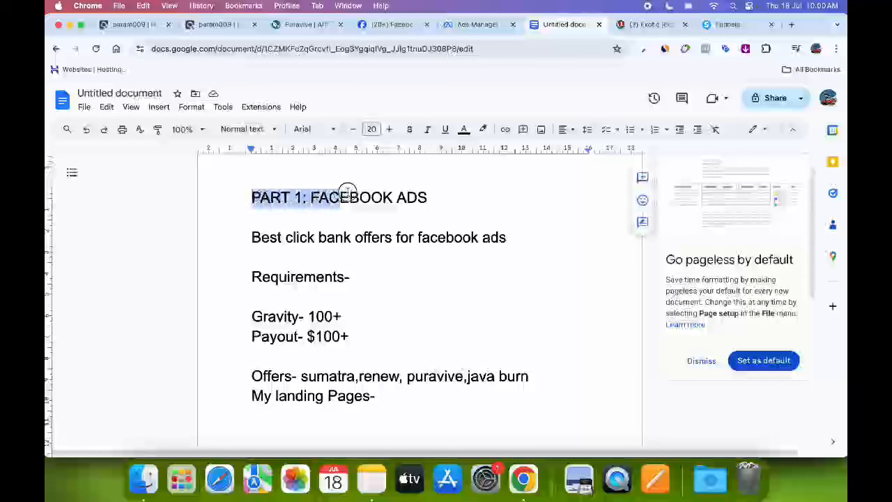
{"action": "left_click_drag", "start_coordinate": [347, 193], "coordinate": [437, 184]}
{"action": "scroll", "coordinate": [414, 202], "scroll_direction": "down", "scroll_amount": 2}
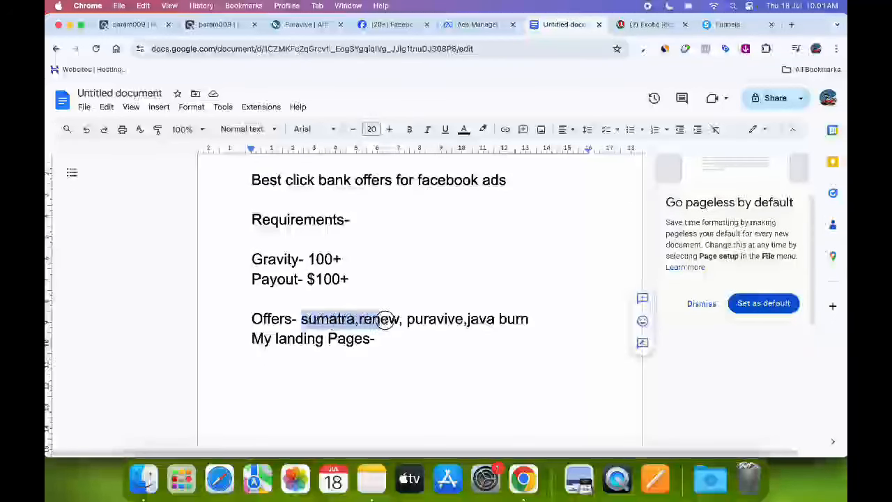
{"action": "left_click_drag", "start_coordinate": [386, 321], "coordinate": [428, 321]}
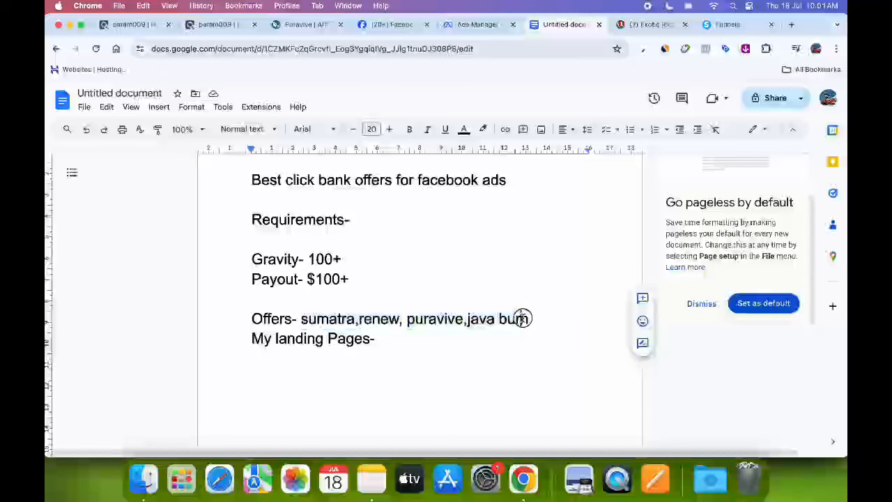
{"action": "scroll", "coordinate": [425, 299], "scroll_direction": "up", "scroll_amount": 1}
{"action": "scroll", "coordinate": [426, 299], "scroll_direction": "down", "scroll_amount": 3}
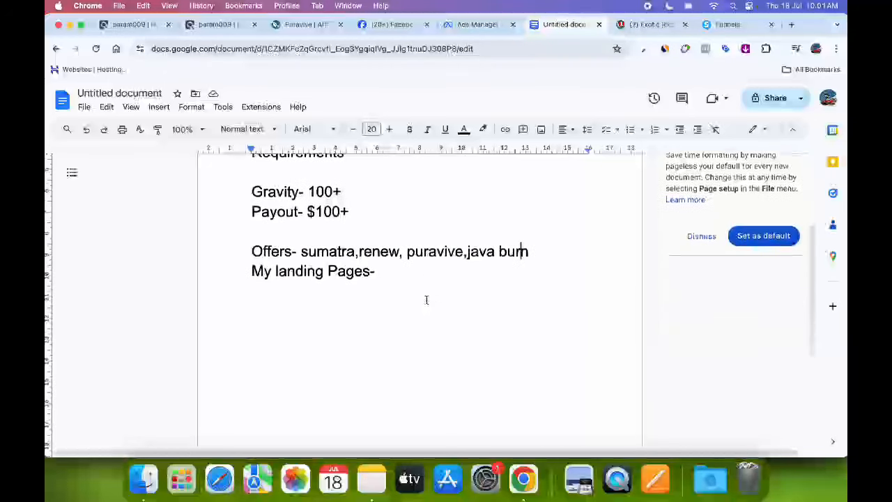
Step: Add the line "PART 2: facebook page setup" below the "My landing Pages-" line, leaving a blank line between them
{"action": "left_click", "coordinate": [427, 282]}
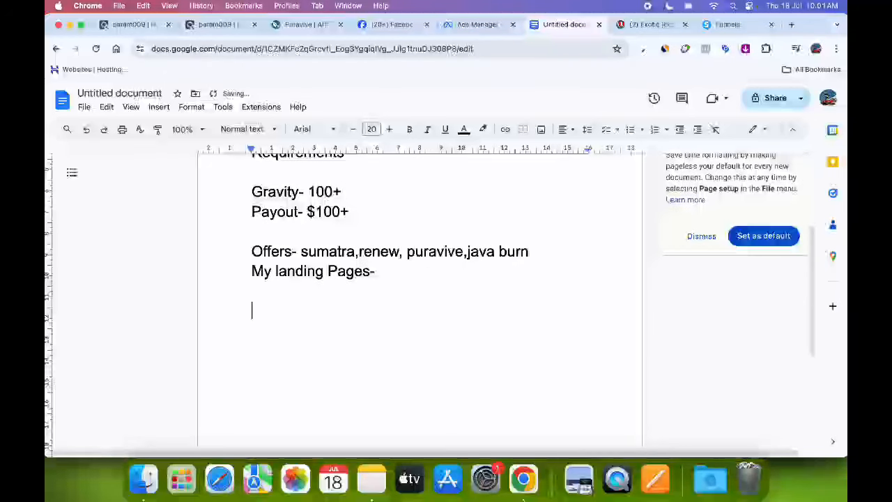
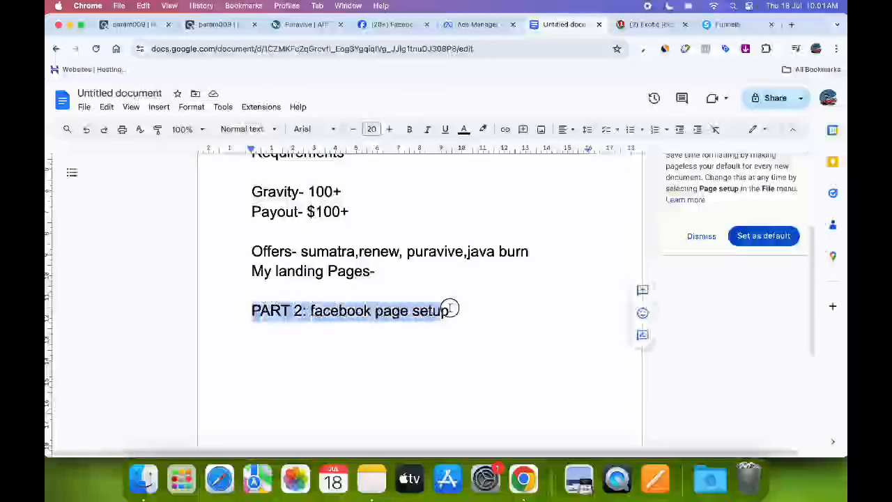
{"action": "left_click_drag", "start_coordinate": [450, 309], "coordinate": [477, 306]}
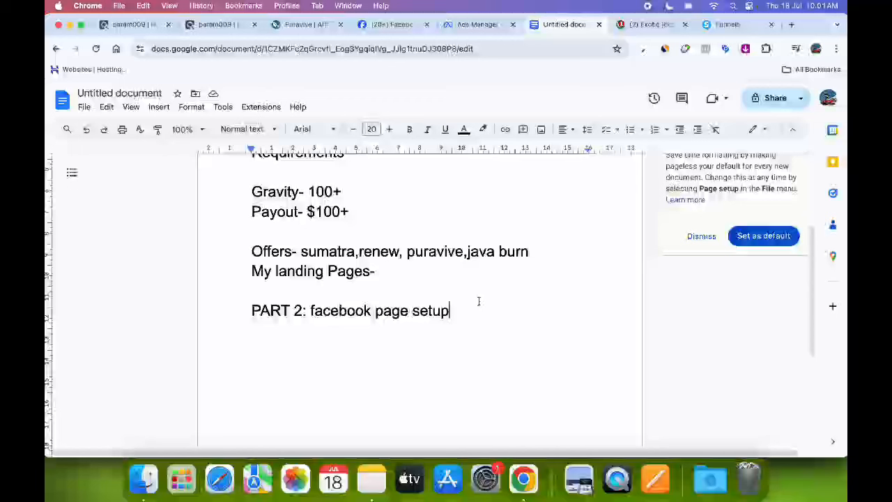
{"action": "scroll", "coordinate": [477, 303], "scroll_direction": "down", "scroll_amount": 1}
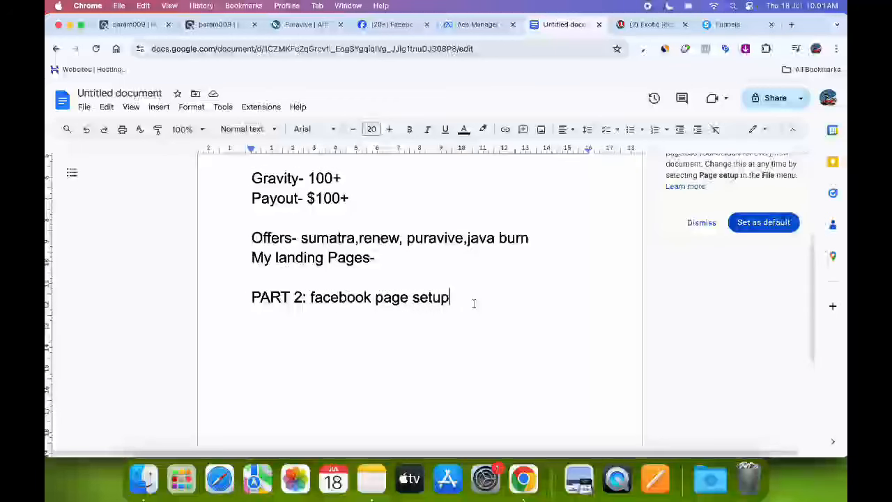
Step: Insert three blank lines above the "PART 1: FACEBOOK ADS" heading and place the text cursor on the first one
{"action": "scroll", "coordinate": [474, 304], "scroll_direction": "up", "scroll_amount": 2}
{"action": "scroll", "coordinate": [474, 304], "scroll_direction": "up", "scroll_amount": 6}
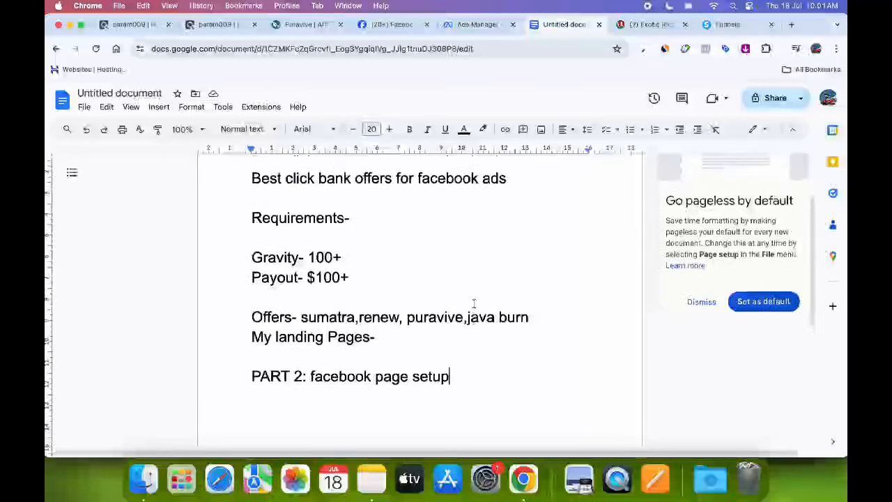
{"action": "scroll", "coordinate": [474, 304], "scroll_direction": "up", "scroll_amount": 2}
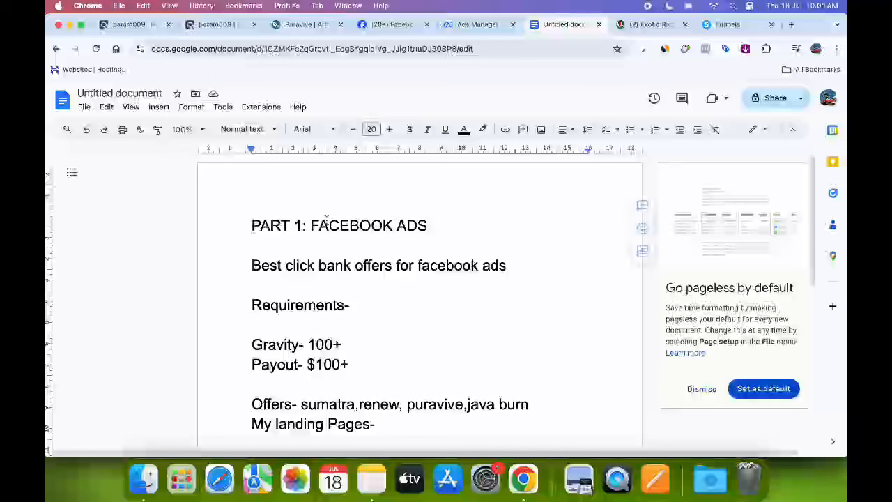
{"action": "left_click", "coordinate": [259, 182]}
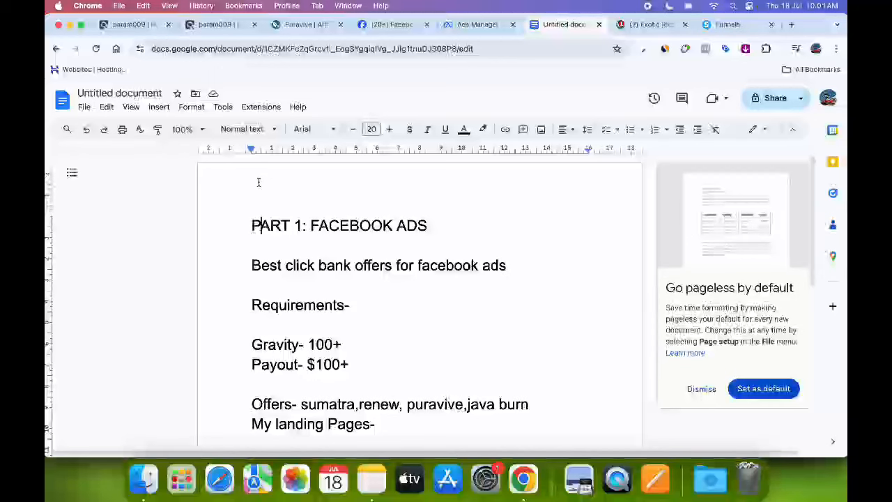
{"action": "left_click", "coordinate": [251, 225]}
{"action": "key", "text": "Return"}
{"action": "key", "text": "Return"}
{"action": "key", "text": "Return"}
{"action": "left_click", "coordinate": [263, 204]}
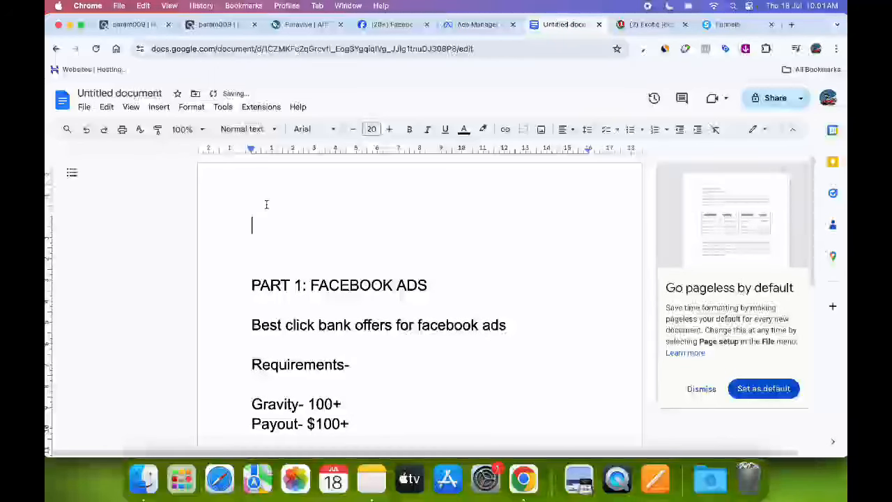
Step: Add the title line "Facebook Ads Scaling Course....." at the start of the document
{"action": "type", "text": "Fac"}
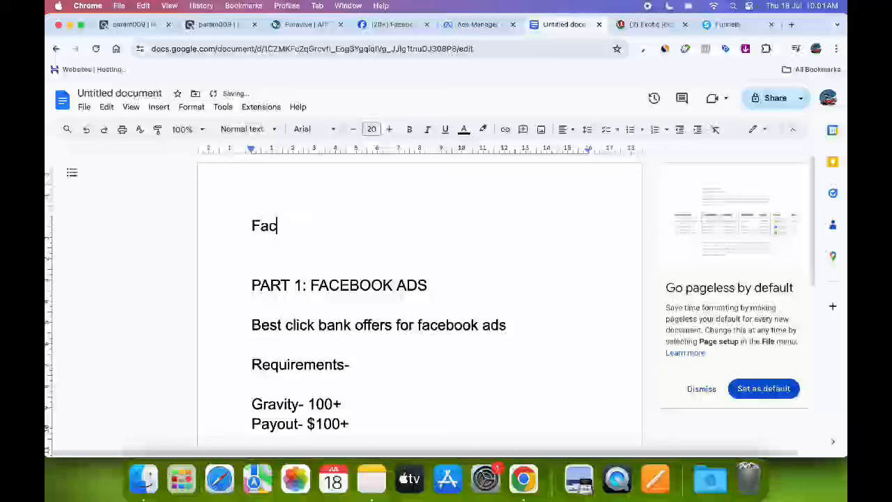
{"action": "type", "text": "ebook "}
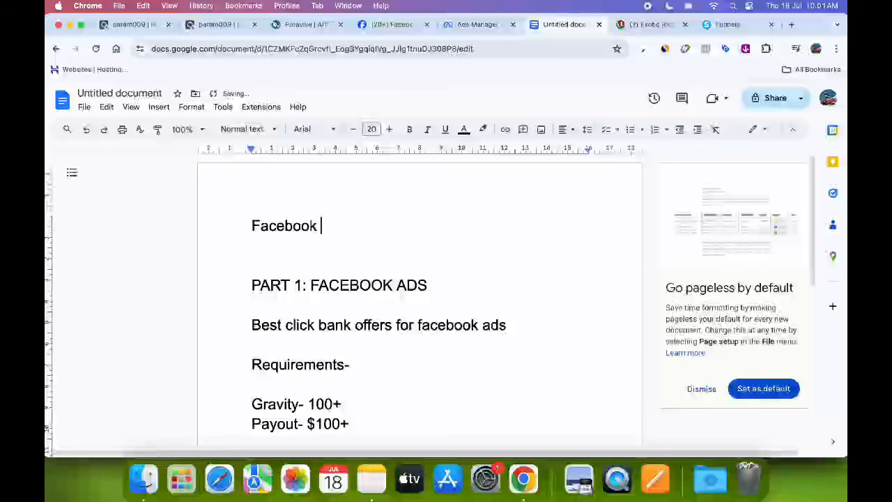
{"action": "type", "text": "Ads Sca"}
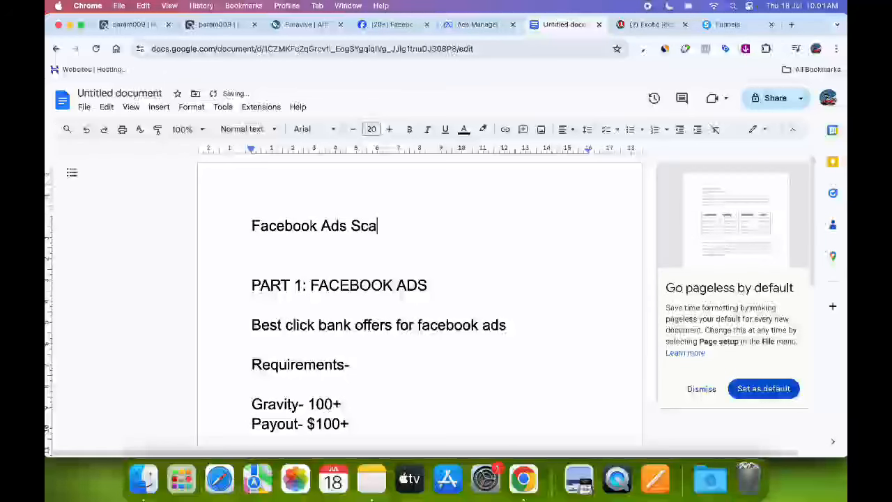
{"action": "type", "text": "ling"}
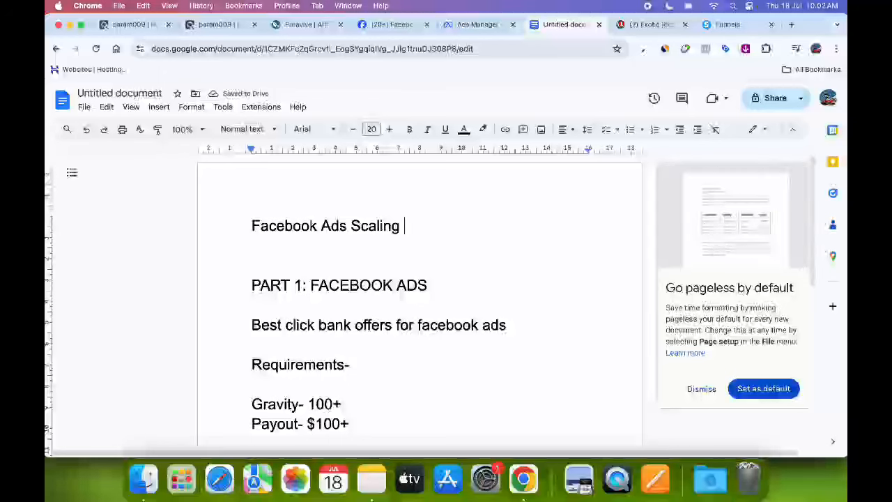
{"action": "type", "text": "Course"}
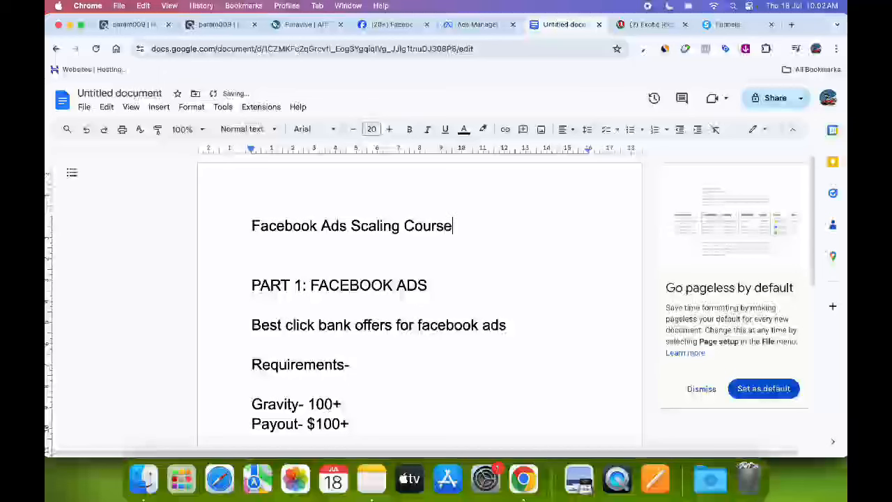
{"action": "type", "text": "....."}
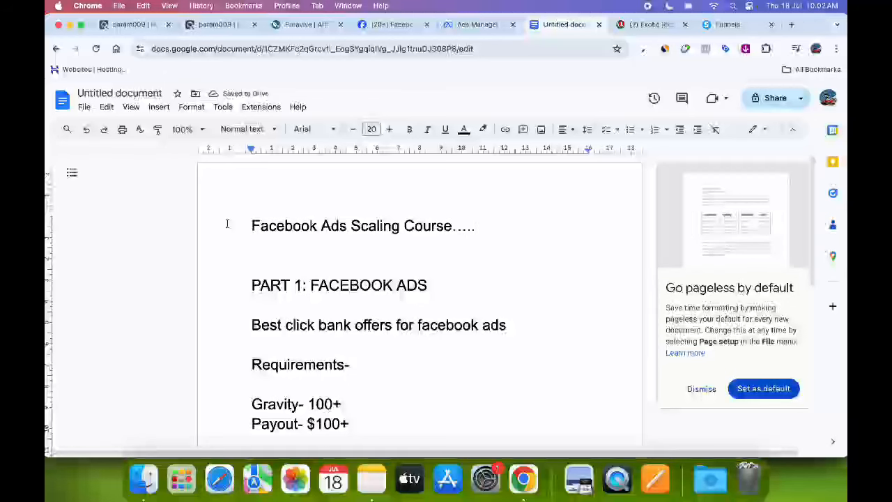
Step: Append "Link In Description- Monday/Friday/" to the Facebook Ads Scaling Course line, separated by a wide gap
{"action": "left_click_drag", "start_coordinate": [251, 225], "coordinate": [517, 228]}
{"action": "left_click", "coordinate": [516, 228]}
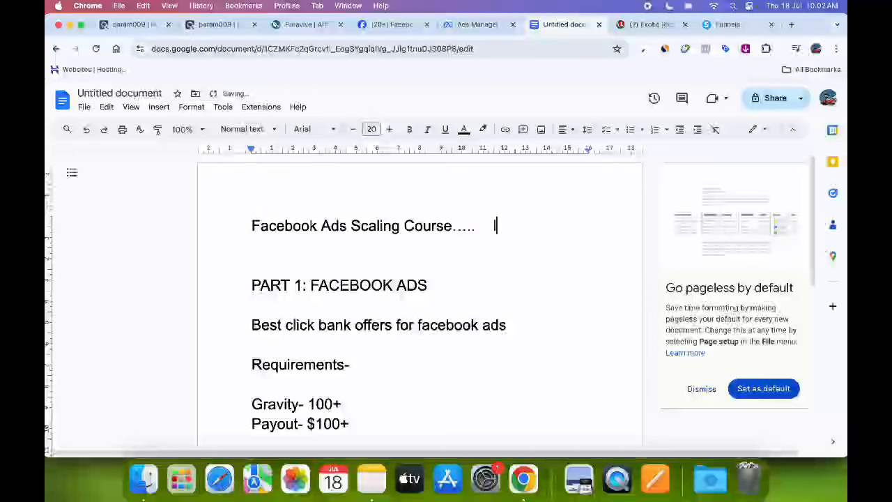
{"action": "type", "text": "Link "}
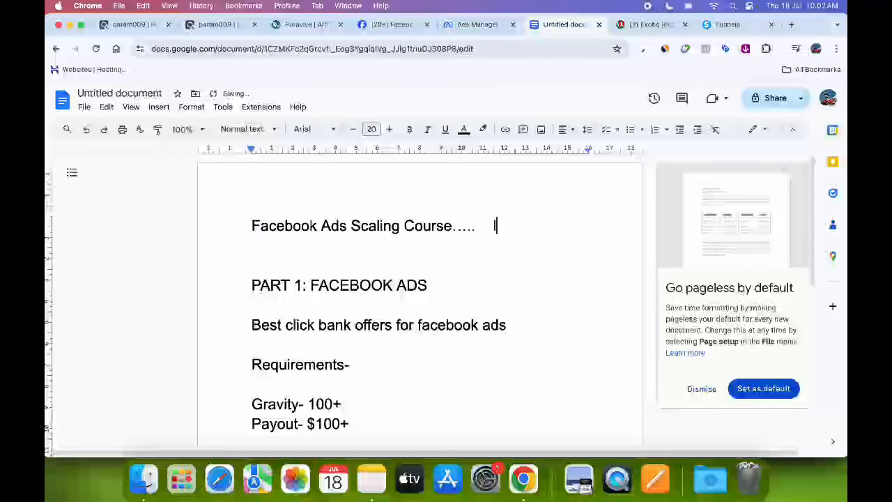
{"action": "type", "text": "In "}
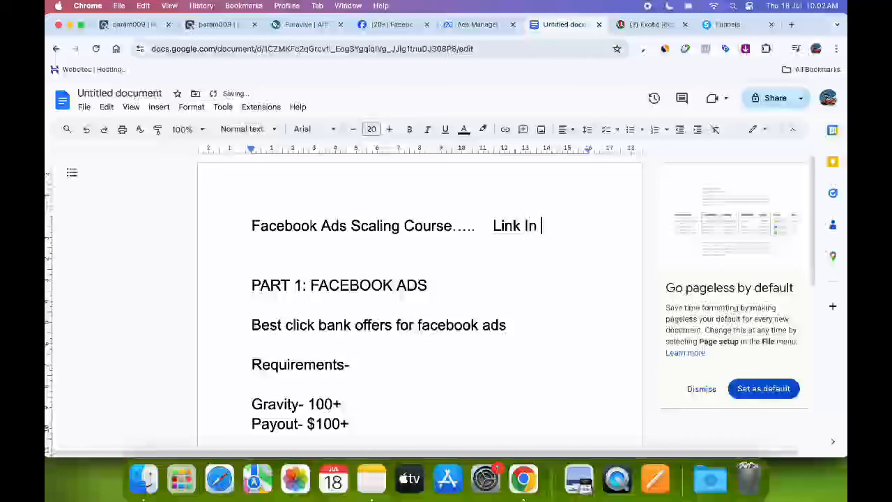
{"action": "type", "text": "Descri"}
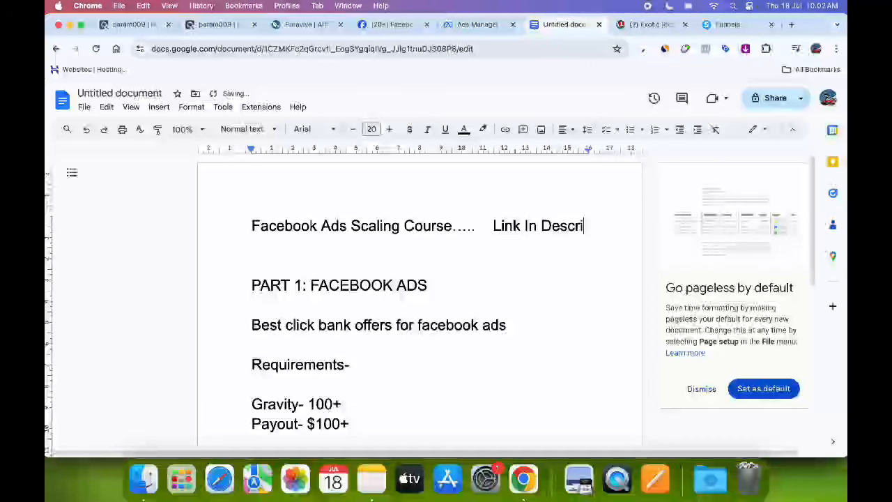
{"action": "type", "text": "ption"}
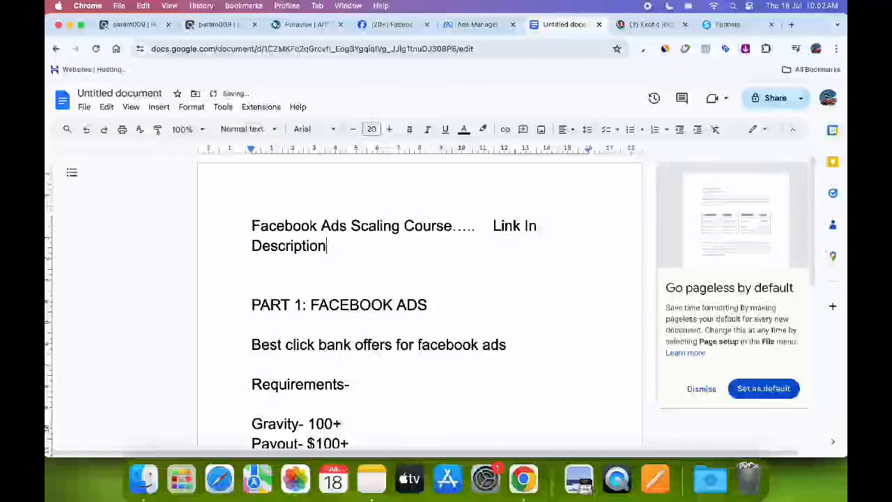
{"action": "type", "text": "- "}
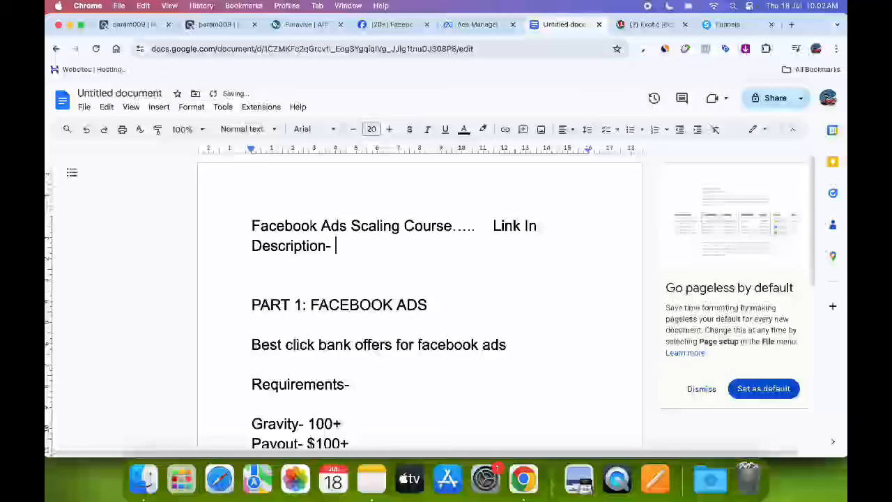
{"action": "type", "text": "Monday"}
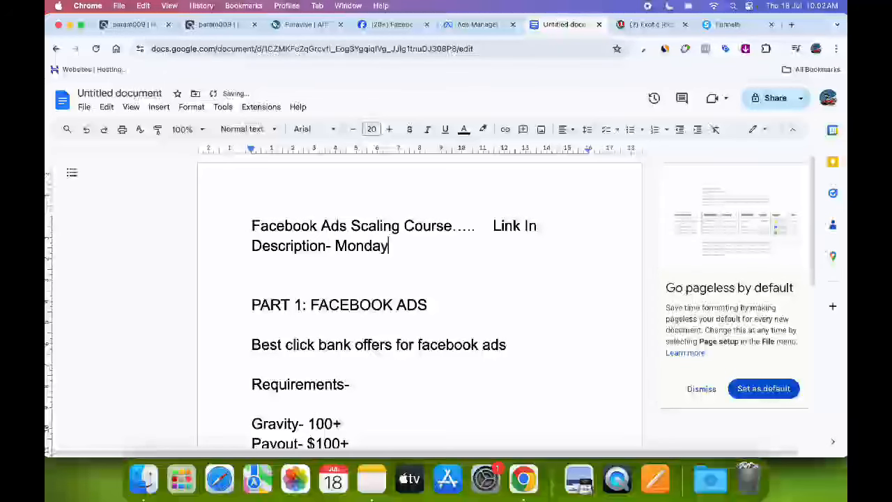
{"action": "type", "text": "/Fri"}
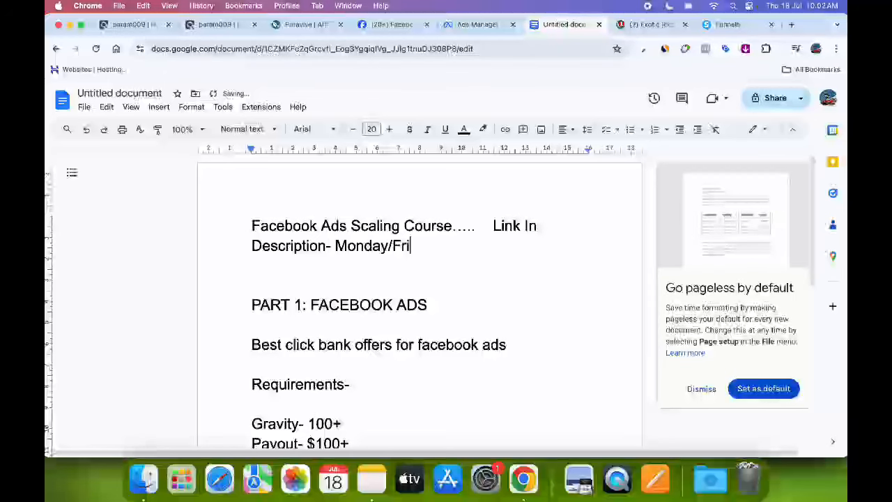
{"action": "type", "text": "day/"}
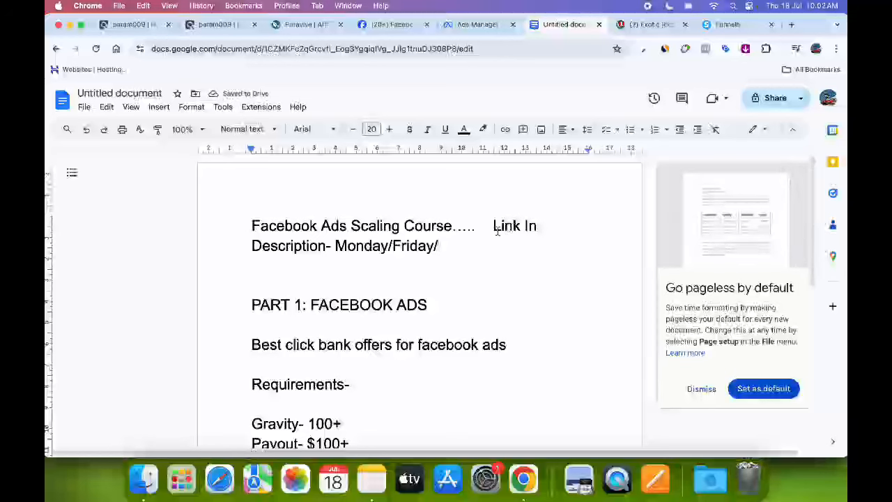
Step: Insert "Wednesday/" between "Monday/" and "Friday/" in the course line
{"action": "left_click", "coordinate": [393, 247]}
{"action": "type", "text": "w"}
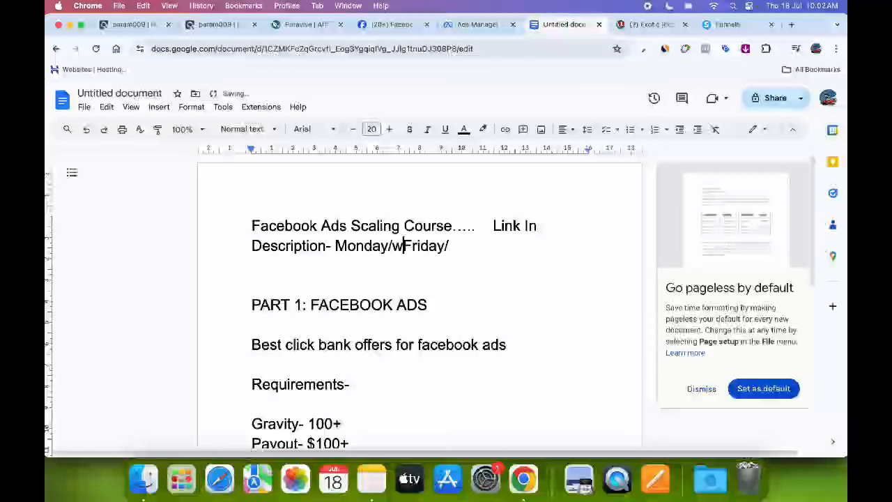
{"action": "key", "text": "BackSpace"}
{"action": "type", "text": "Wednesd"}
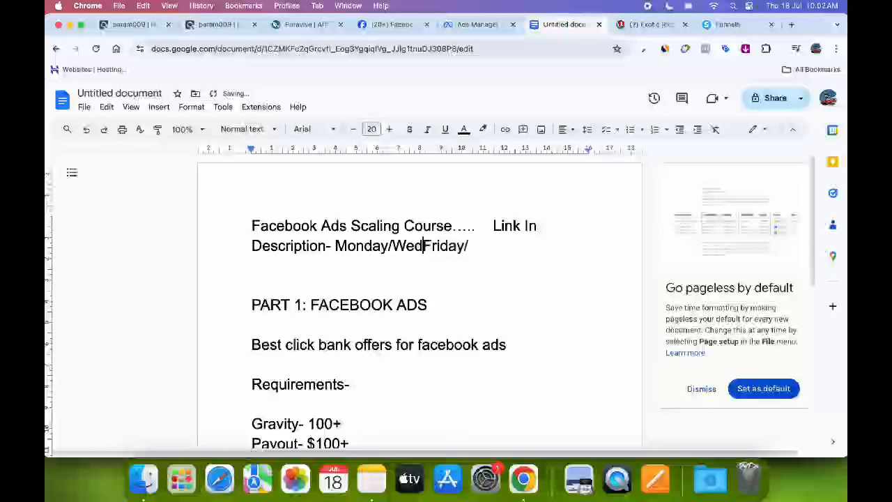
{"action": "type", "text": "ay"}
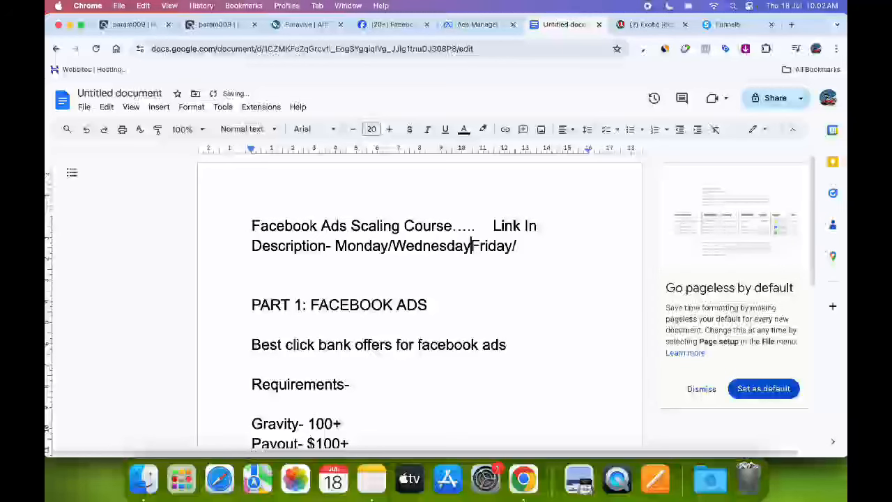
{"action": "type", "text": "/"}
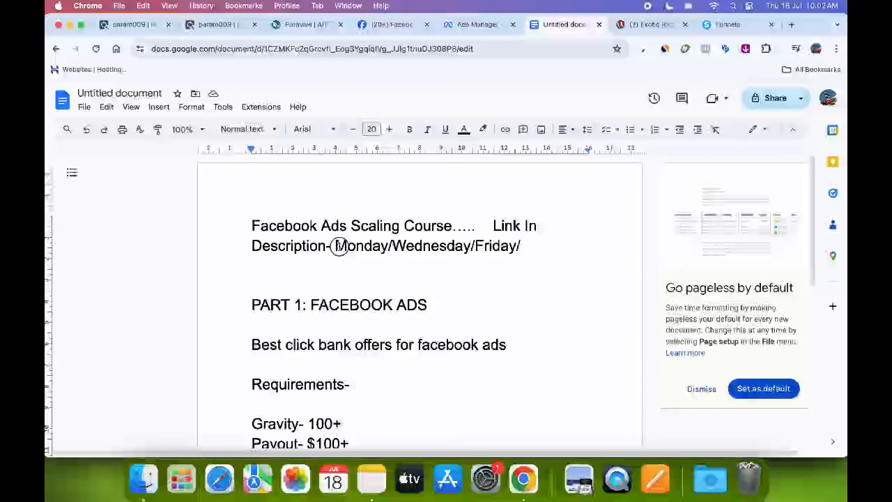
{"action": "left_click_drag", "start_coordinate": [336, 247], "coordinate": [500, 247]}
{"action": "left_click", "coordinate": [366, 262]}
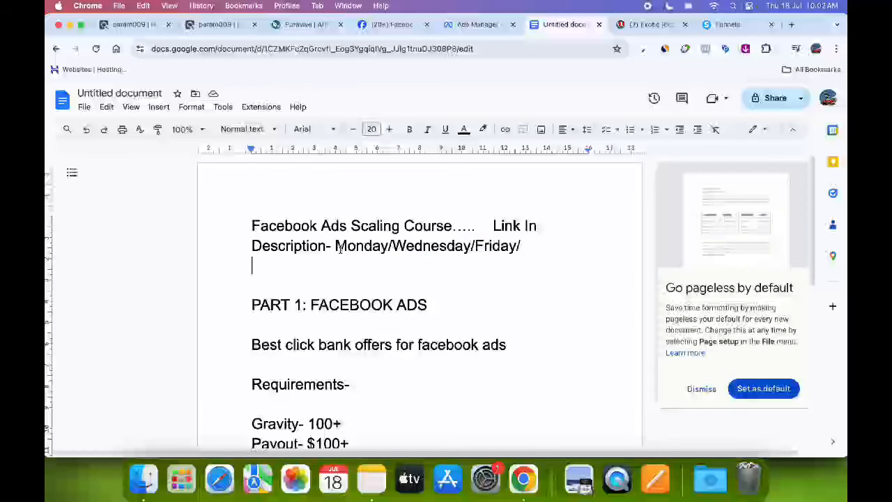
Step: Insert a new line above the Facebook Ads Scaling Course line and write "Open" on it
{"action": "left_click", "coordinate": [254, 217]}
{"action": "key", "text": "Return"}
{"action": "left_click", "coordinate": [255, 215]}
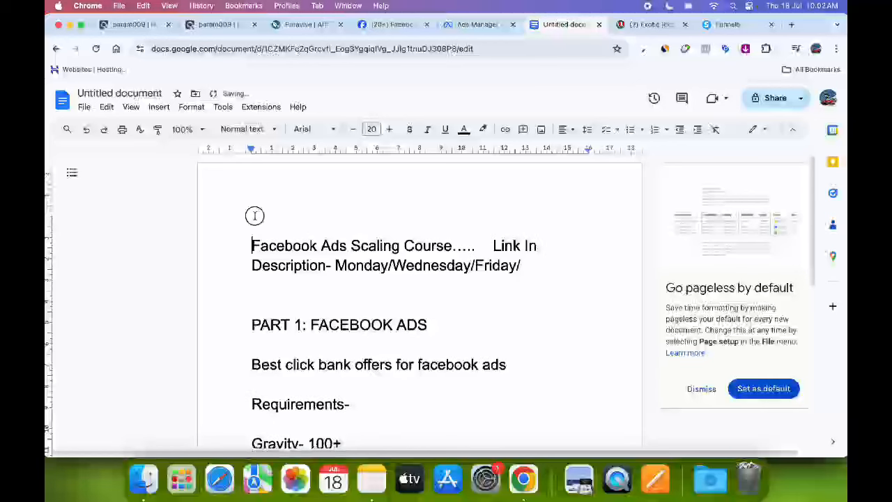
{"action": "type", "text": "Ope"}
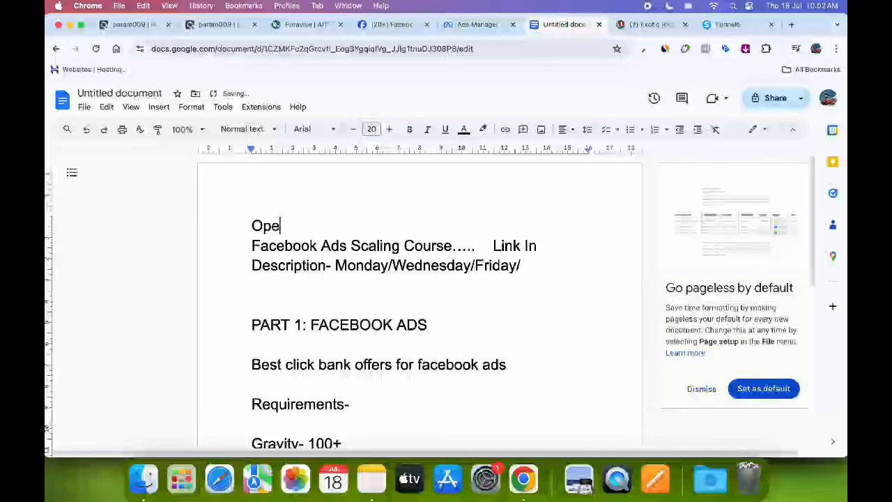
{"action": "type", "text": "n"}
Step: Colour the word "Open" green and append "...." to it
{"action": "left_click_drag", "start_coordinate": [252, 225], "coordinate": [289, 224]}
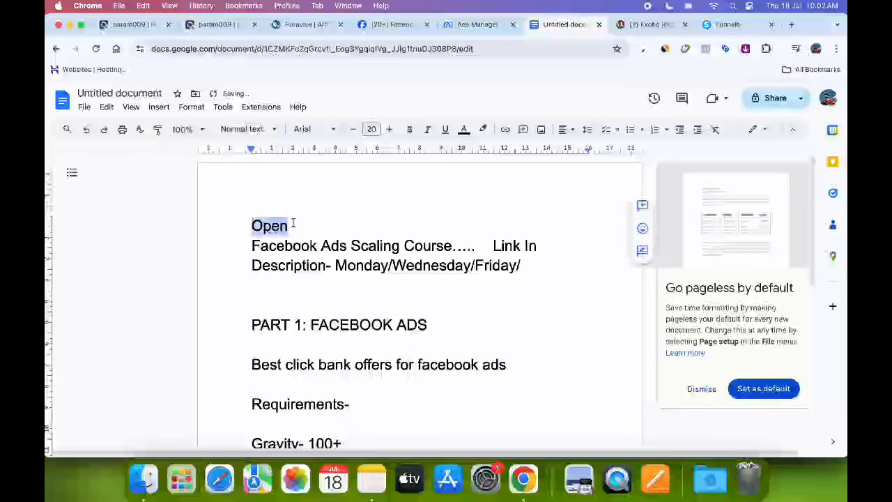
{"action": "left_click", "coordinate": [463, 131]}
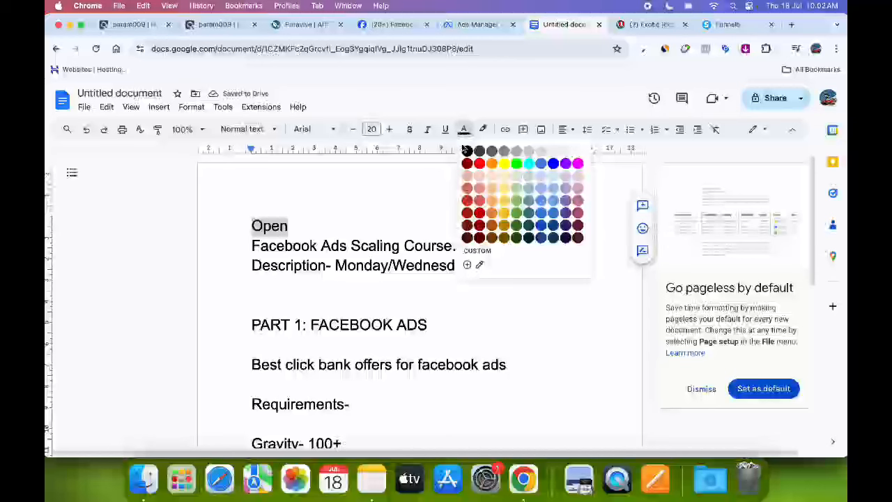
{"action": "left_click", "coordinate": [516, 211]}
{"action": "left_click", "coordinate": [358, 223]}
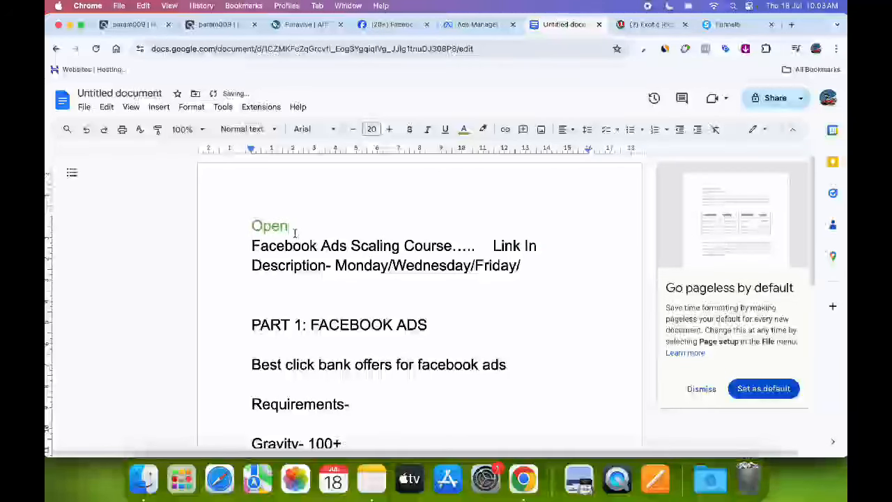
{"action": "type", "text": "...."}
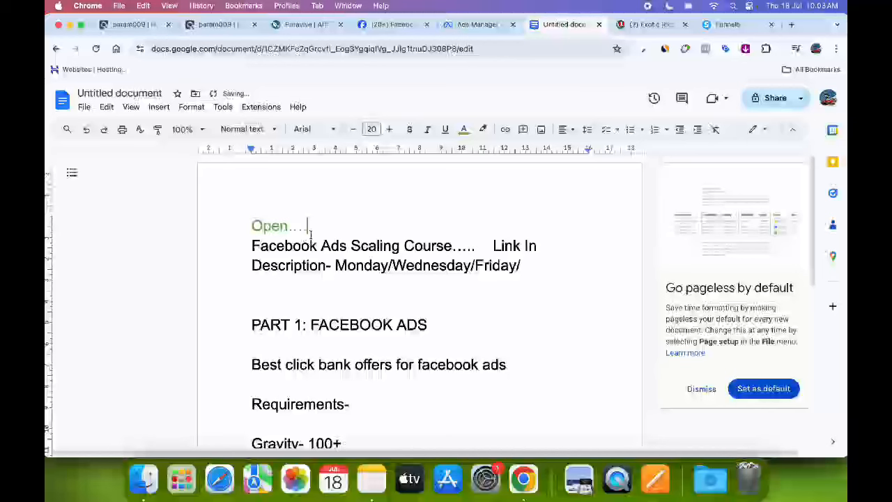
Step: Review the course announcement and the outline down to the Part 2 heading
{"action": "left_click_drag", "start_coordinate": [252, 245], "coordinate": [406, 266]}
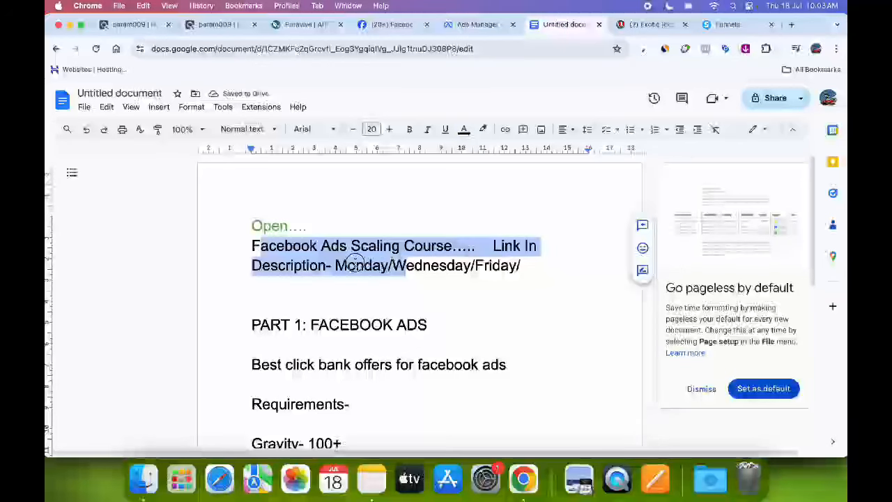
{"action": "left_click", "coordinate": [407, 265]}
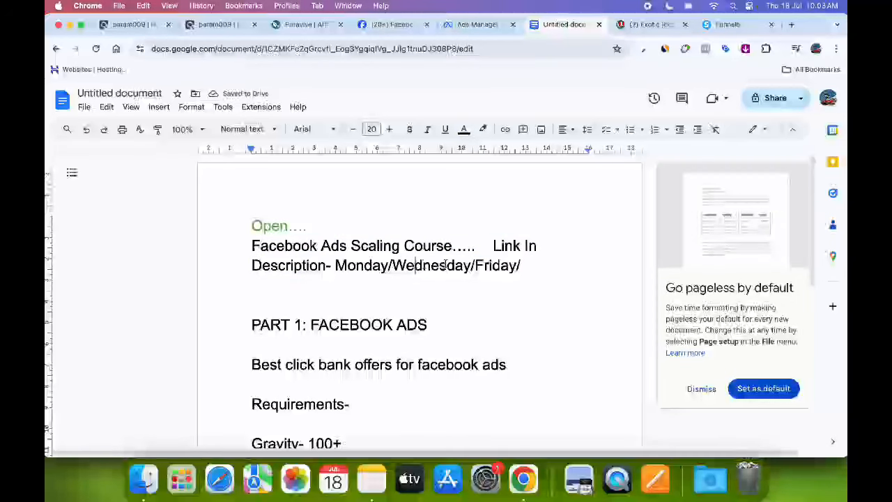
{"action": "scroll", "coordinate": [525, 264], "scroll_direction": "down", "scroll_amount": 2}
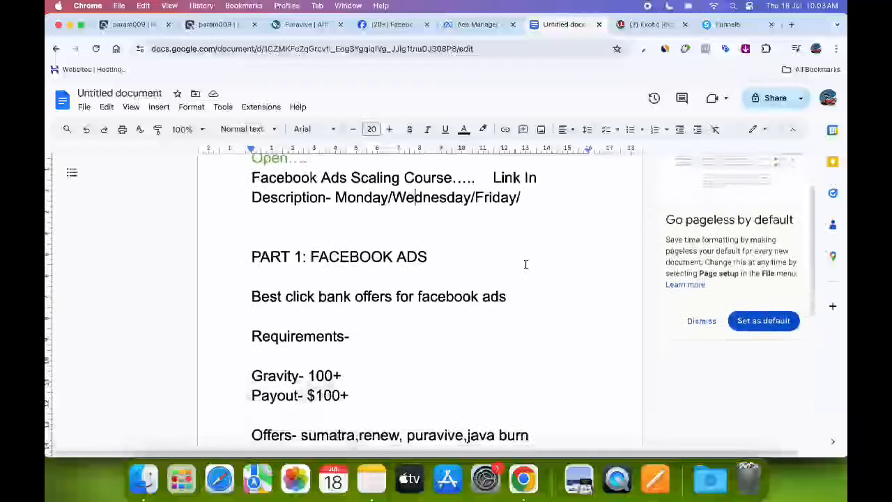
{"action": "scroll", "coordinate": [515, 265], "scroll_direction": "up", "scroll_amount": 3}
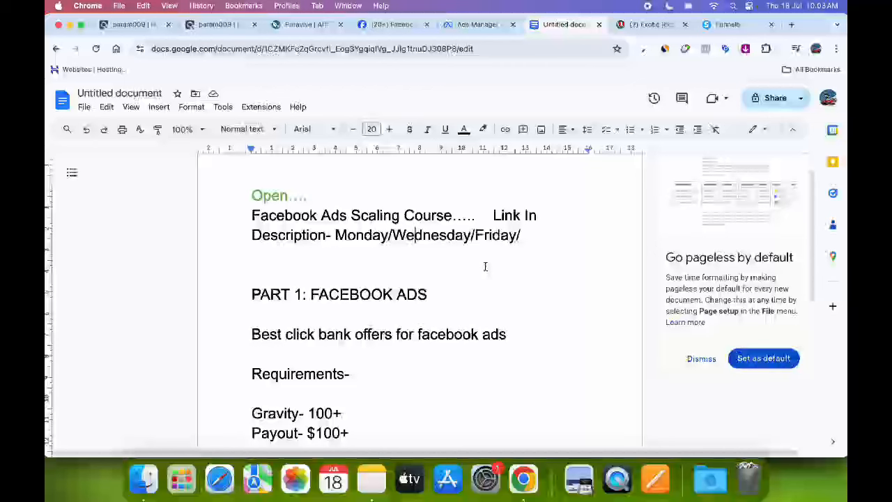
{"action": "scroll", "coordinate": [485, 266], "scroll_direction": "down", "scroll_amount": 4}
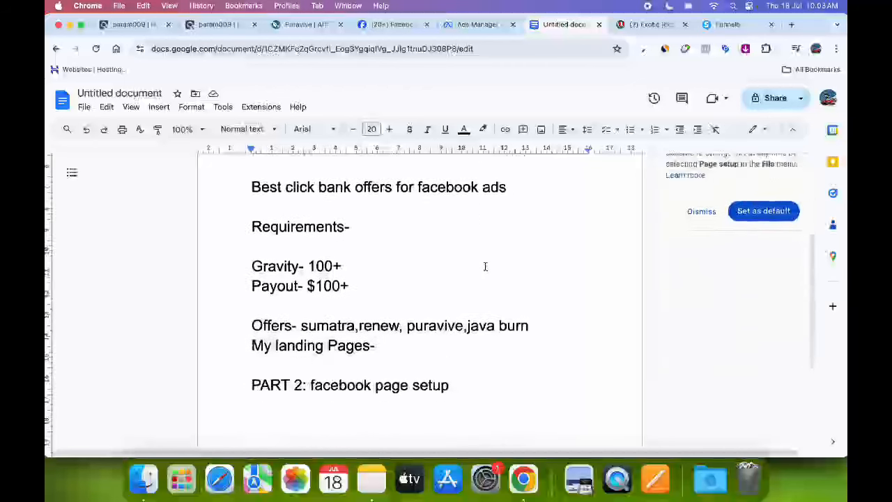
Step: Add the heading "PART 3: Facebook Boost" below the Part 2 heading, leaving one blank line between them
{"action": "scroll", "coordinate": [485, 267], "scroll_direction": "down", "scroll_amount": 4}
{"action": "left_click", "coordinate": [264, 228]}
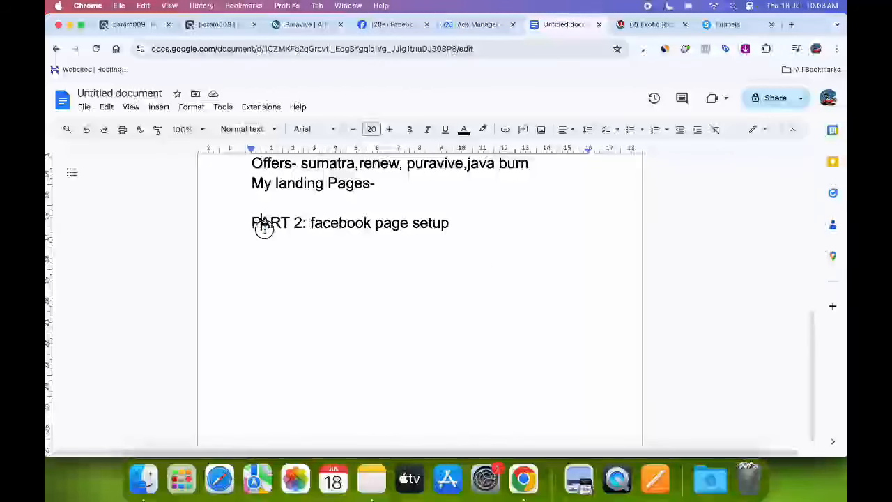
{"action": "left_click_drag", "start_coordinate": [263, 227], "coordinate": [450, 226]}
{"action": "left_click", "coordinate": [457, 224]}
{"action": "scroll", "coordinate": [454, 237], "scroll_direction": "up", "scroll_amount": 1}
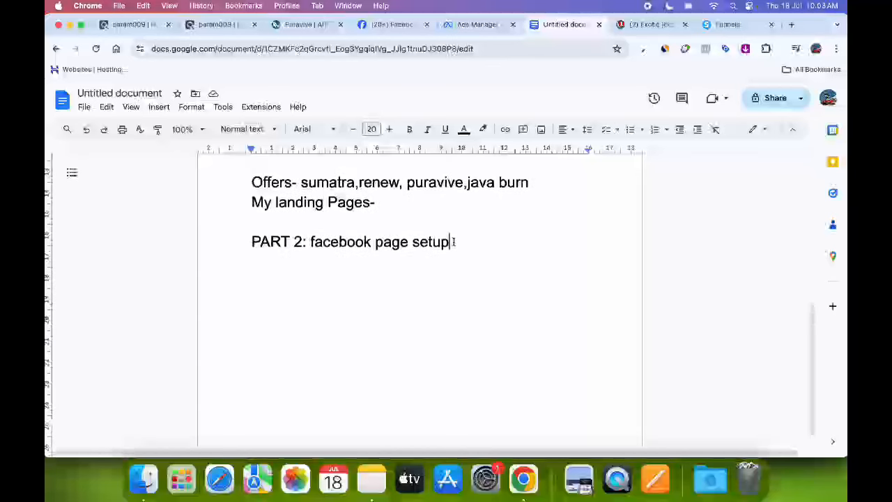
{"action": "key", "text": "Return"}
{"action": "key", "text": "Return"}
{"action": "type", "text": "Part"}
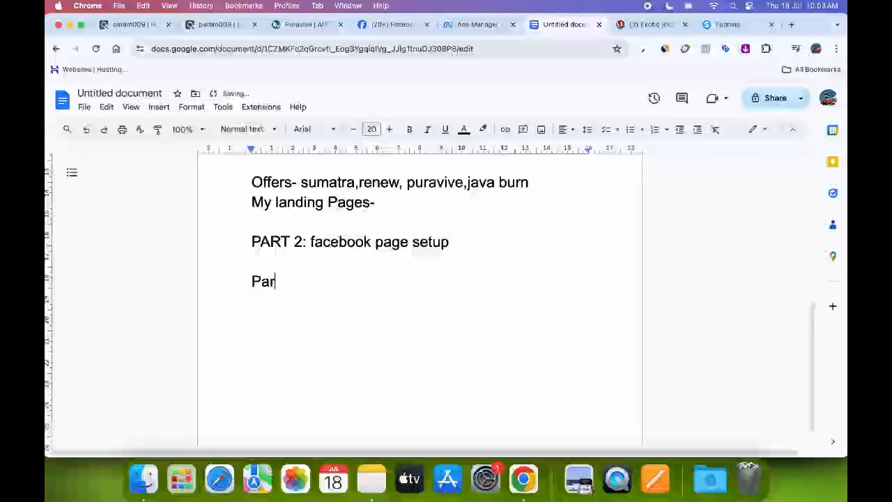
{"action": "key", "text": "BackSpace"}
{"action": "key", "text": "BackSpace"}
{"action": "type", "text": "ART 3: "}
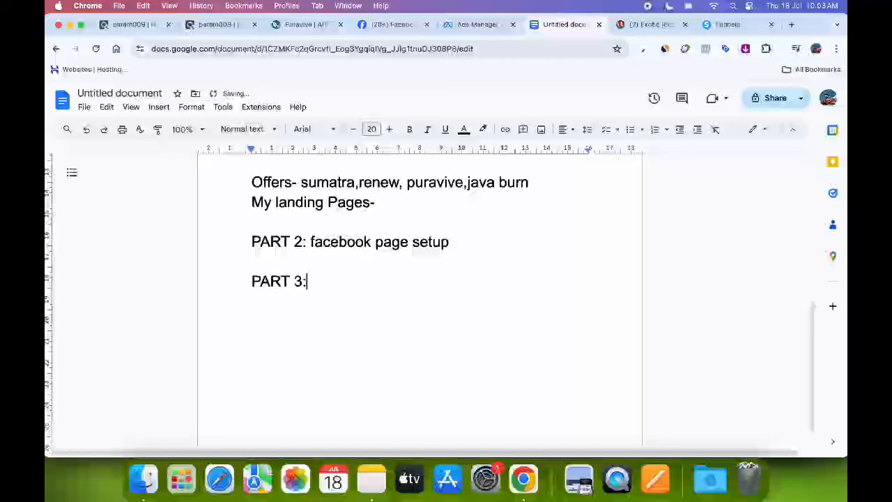
{"action": "type", "text": "F"}
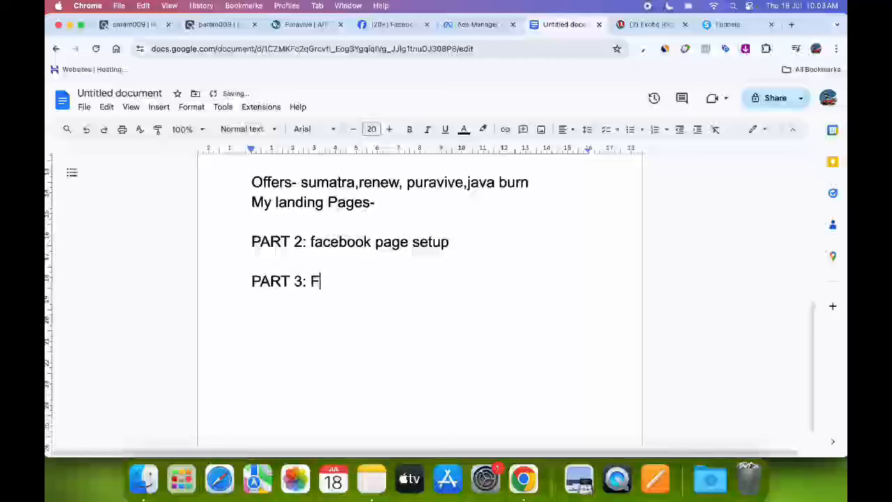
{"action": "type", "text": "acebook "}
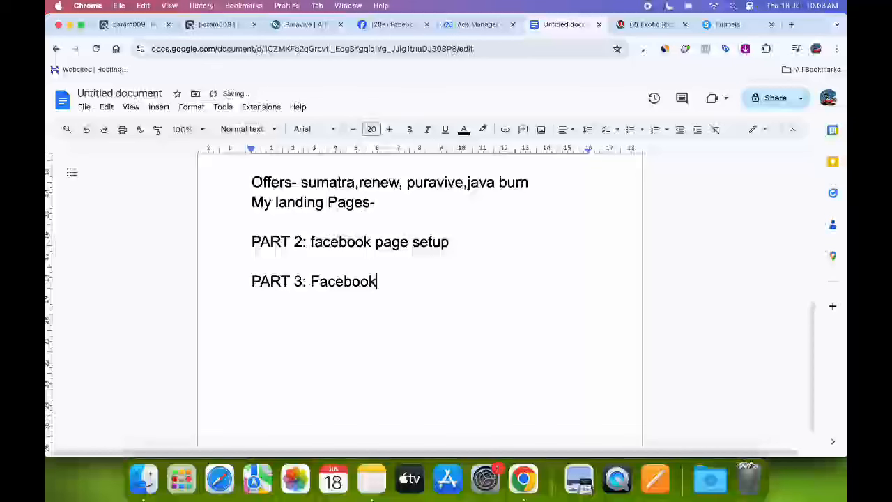
{"action": "type", "text": "Boost"}
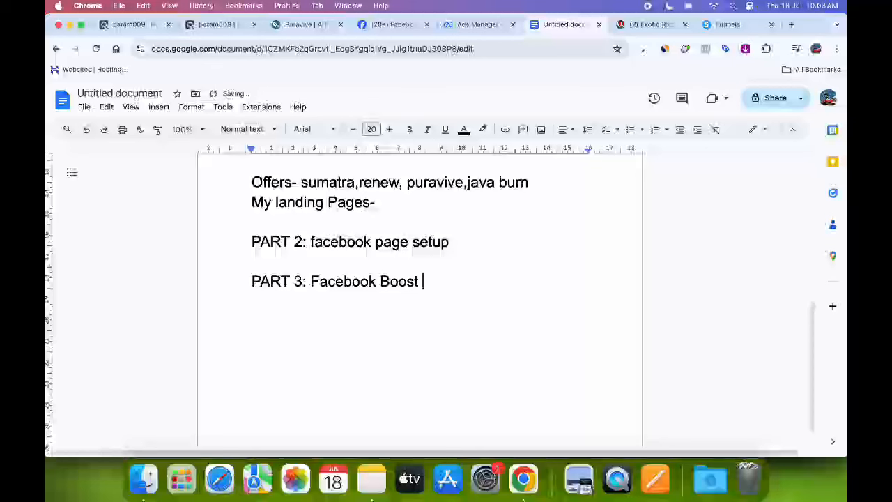
Step: Add the heading "PART 4: Landing page" below the Part 3 heading, separated by a blank line
{"action": "key", "text": "Return"}
{"action": "type", "text": "PART"}
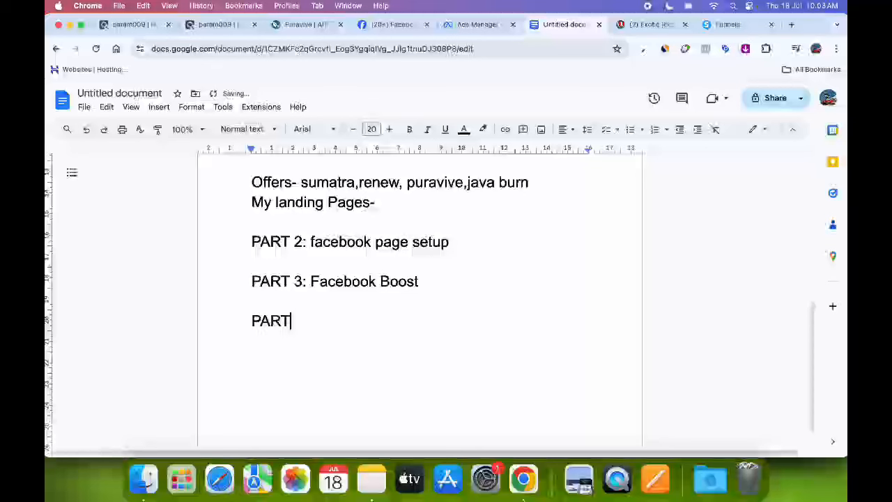
{"action": "type", "text": " 4: L"}
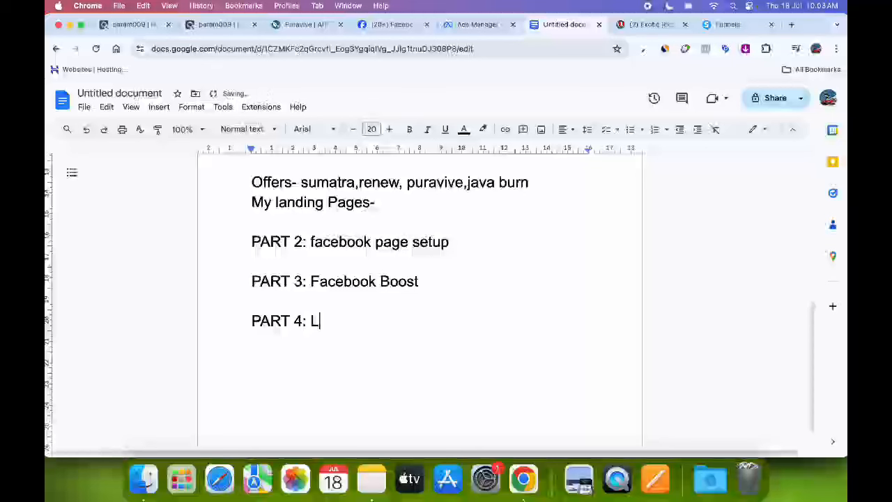
{"action": "type", "text": "anding pag"}
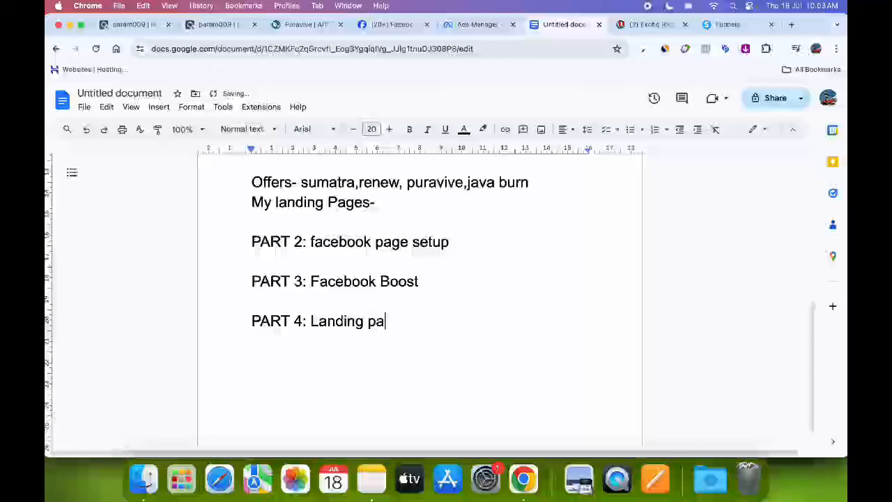
{"action": "type", "text": "e"}
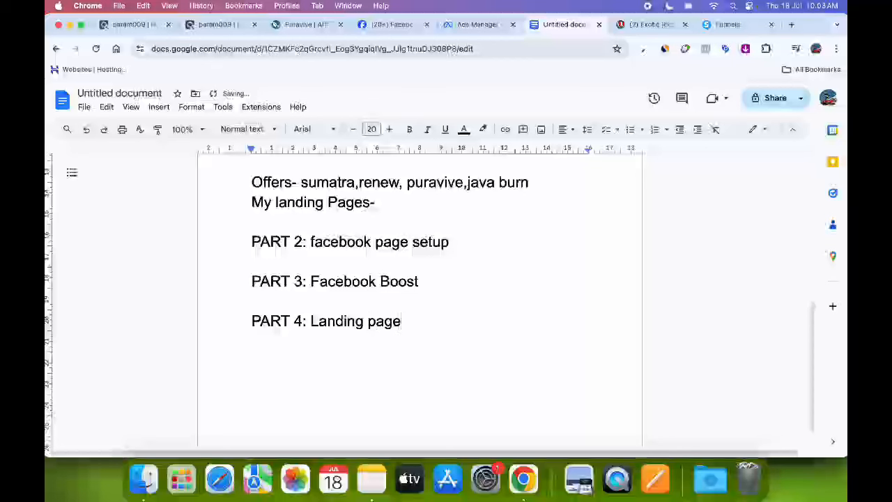